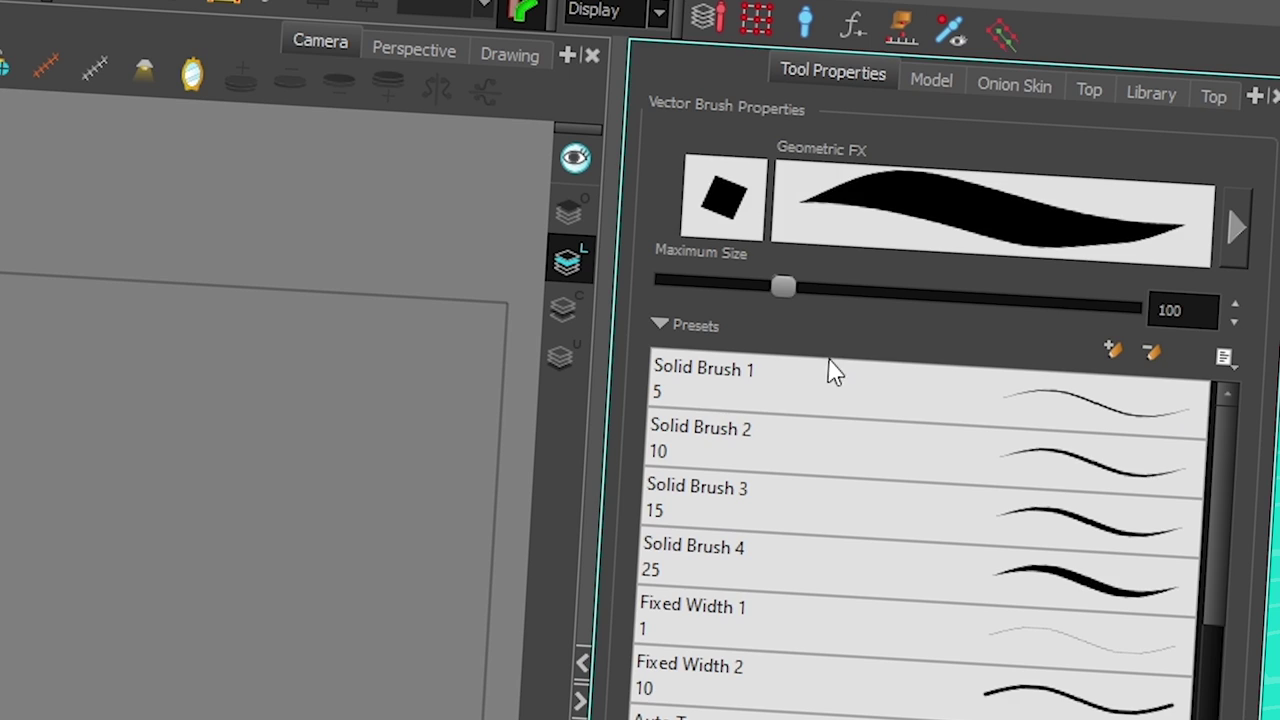
# - Try the Solid Brush 2 and Solid Brush 3 presets, and settle on the Fixed Width 1 brush preset
pyautogui.click(654, 456)
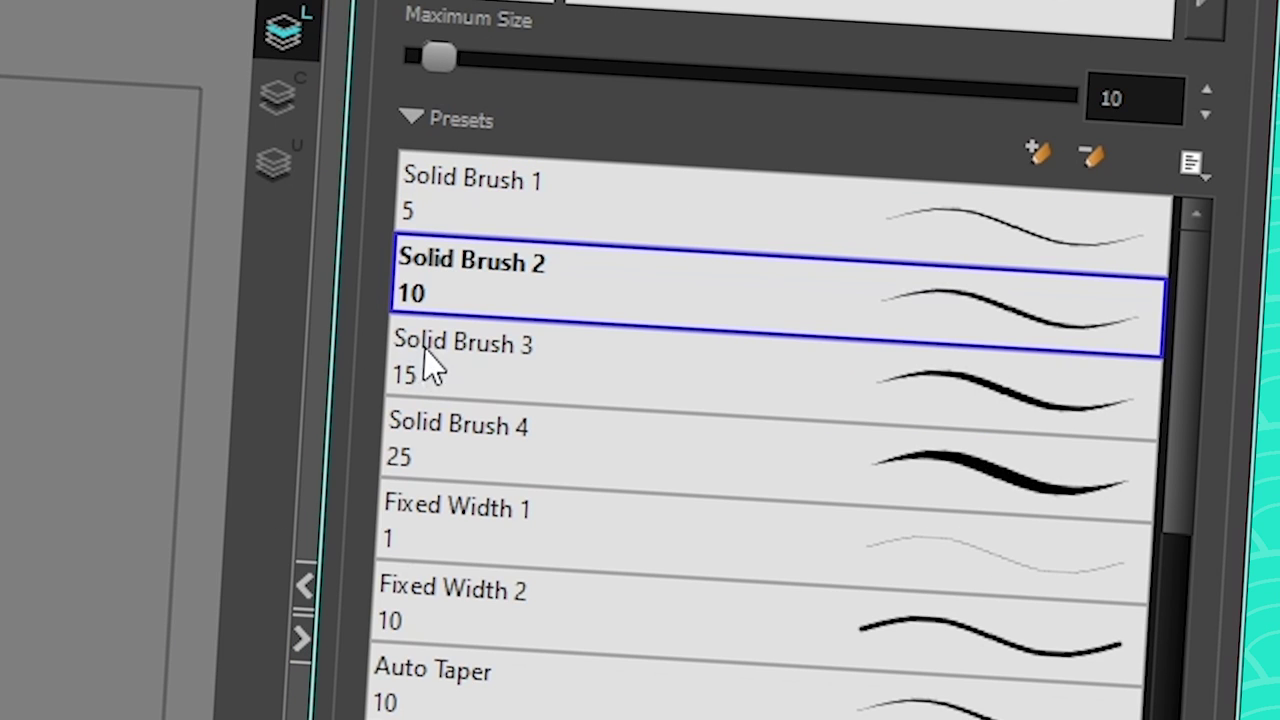
pyautogui.click(430, 365)
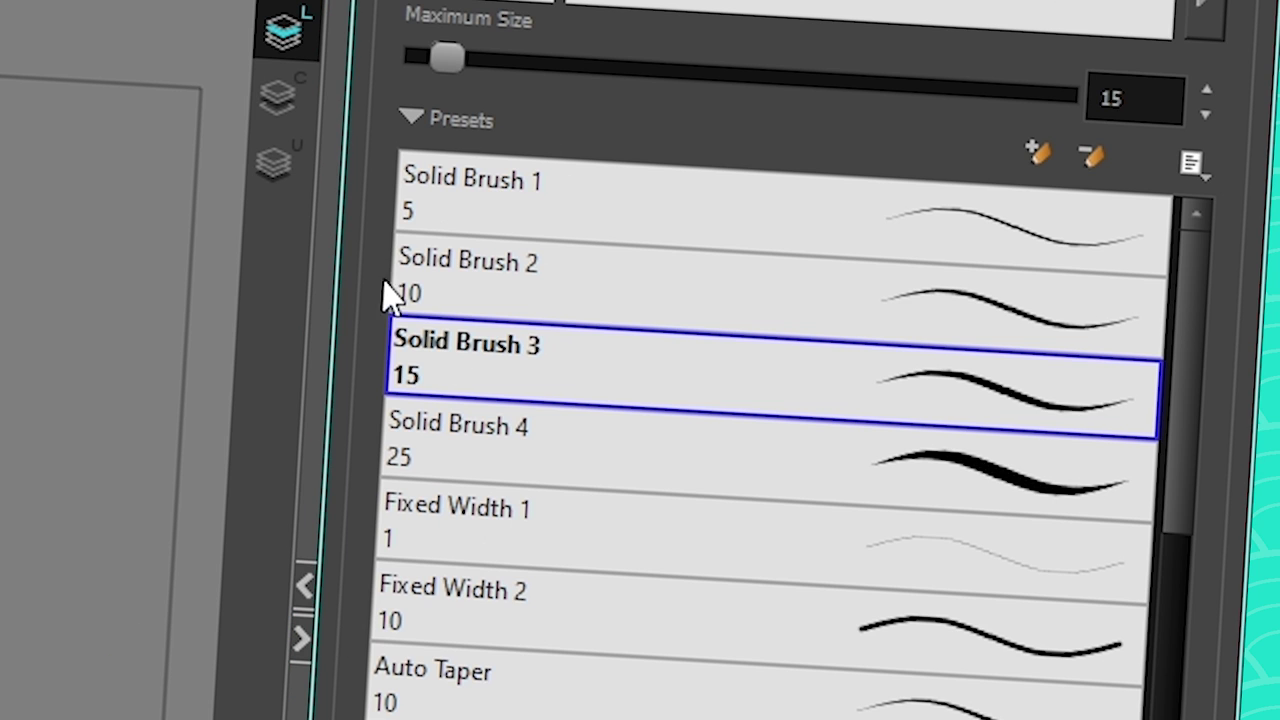
pyautogui.scroll(-1, 1130, 345)
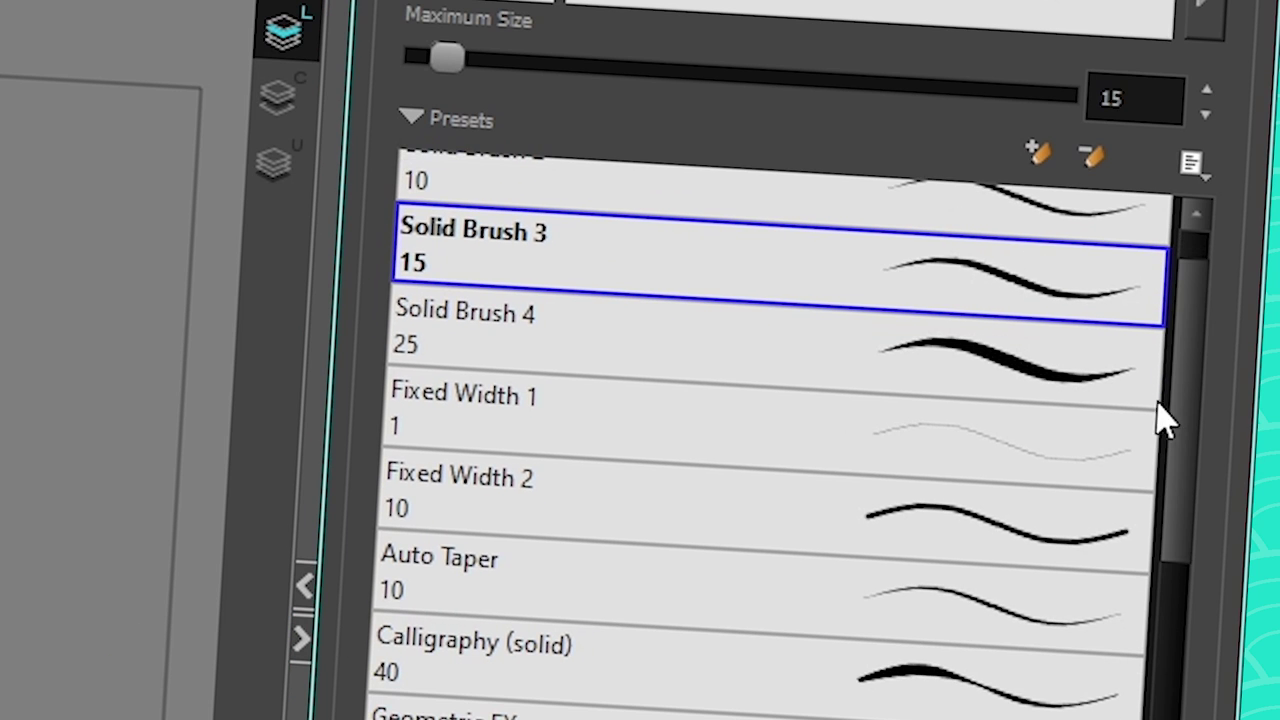
pyautogui.scroll(-1, 1183, 349)
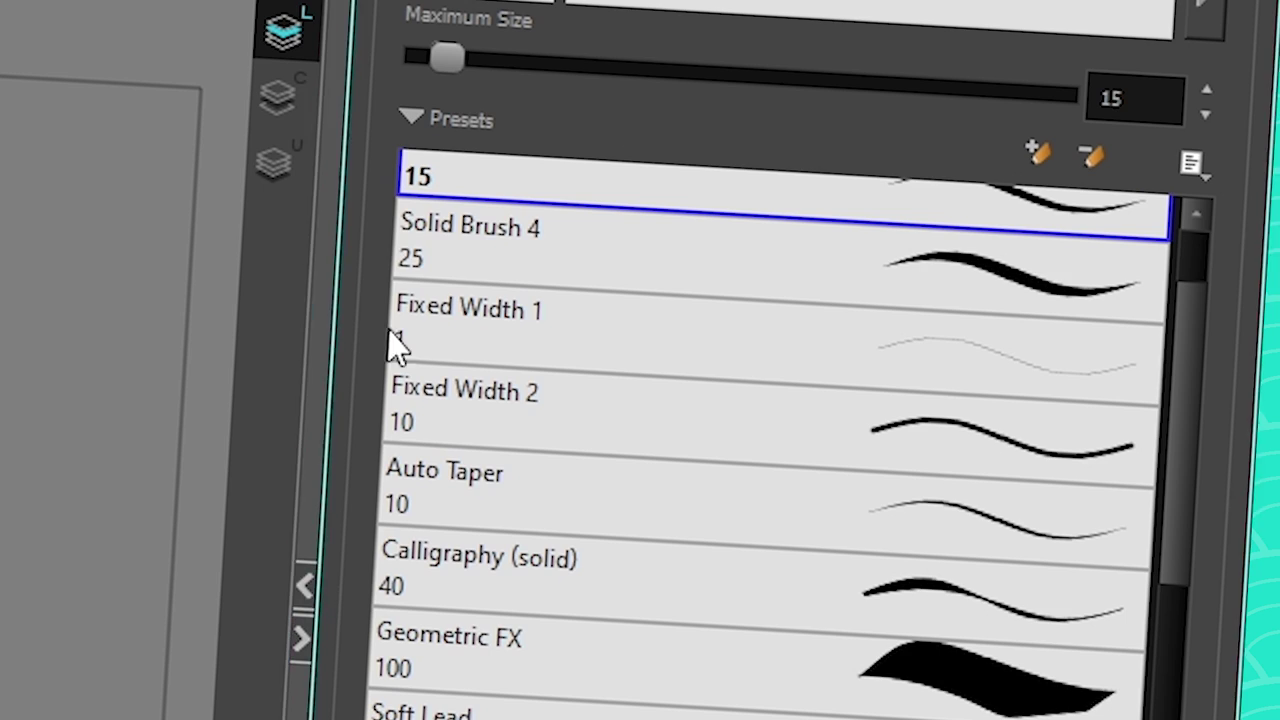
pyautogui.click(491, 330)
# - Draw a wavy test stroke with the Fixed Width 1 brush, check its line closely, and undo it
pyautogui.moveTo(688, 312)
pyautogui.mouseDown()
pyautogui.moveTo(578, 344)
pyautogui.moveTo(415, 425)
pyautogui.mouseUp()
pyautogui.scroll(14, 608, 243)
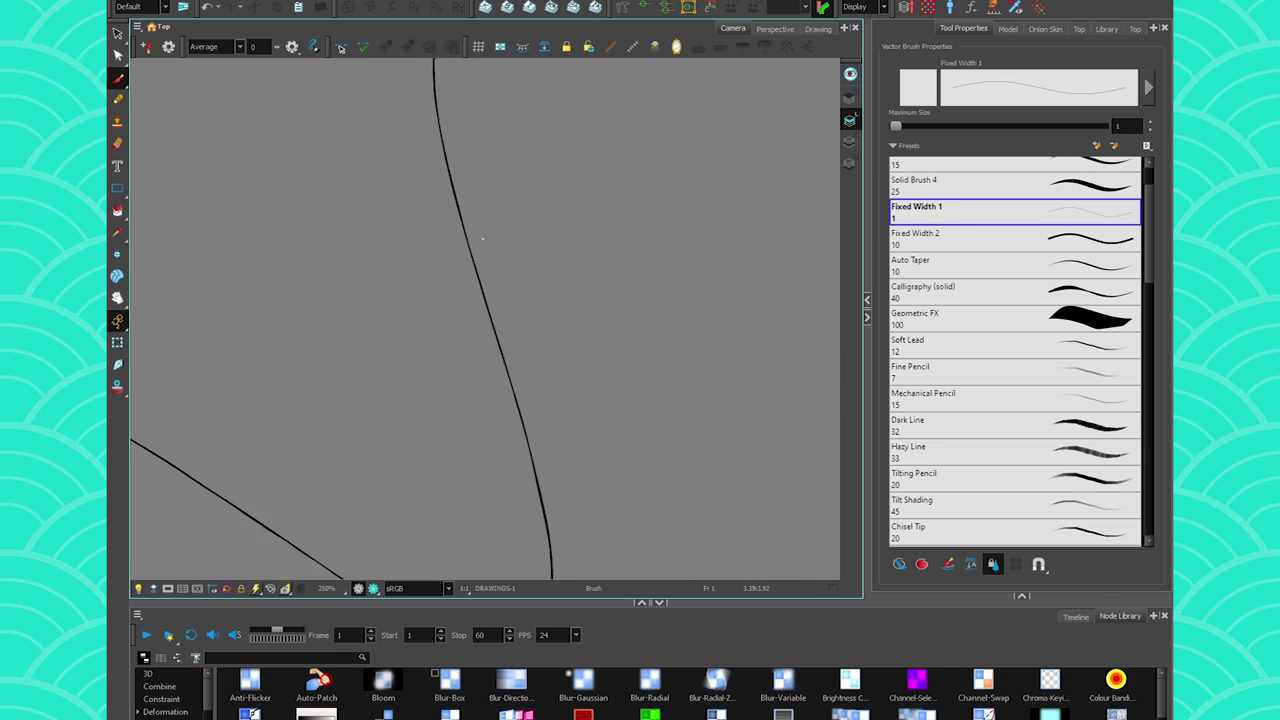
pyautogui.scroll(-9, 435, 228)
pyautogui.scroll(-3, 335, 227)
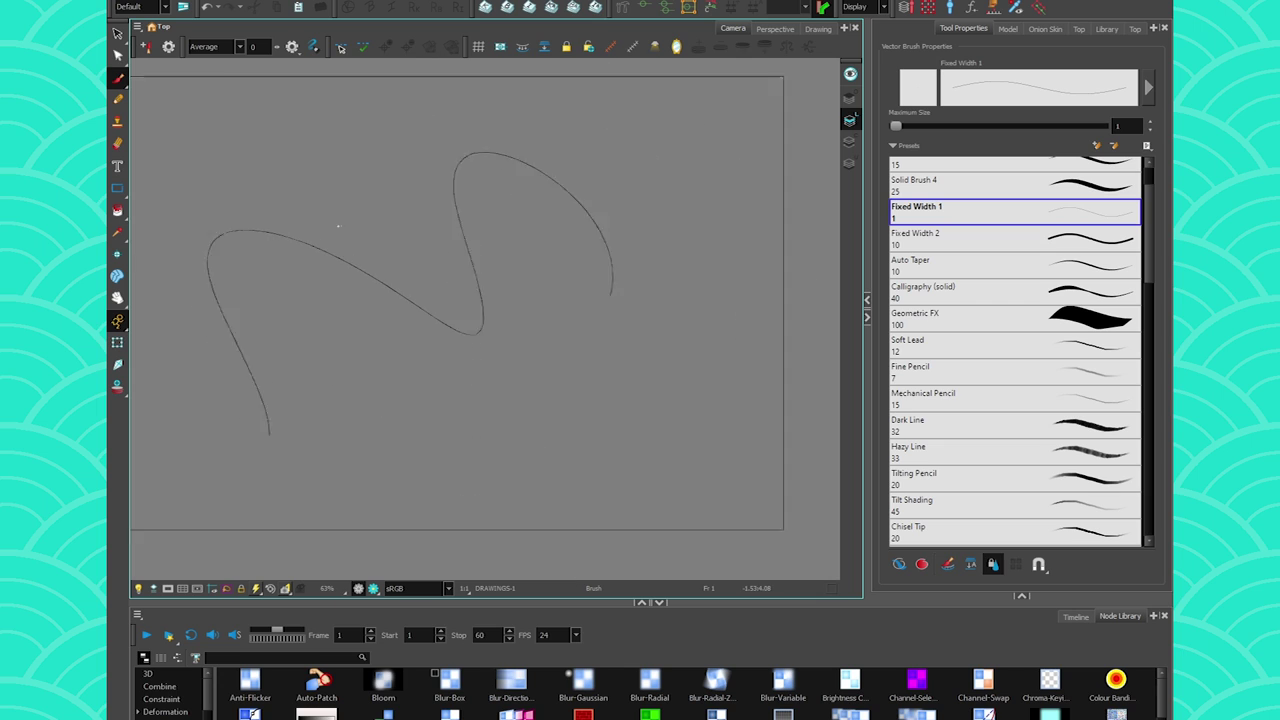
pyautogui.hotkey('ctrl', 'z')
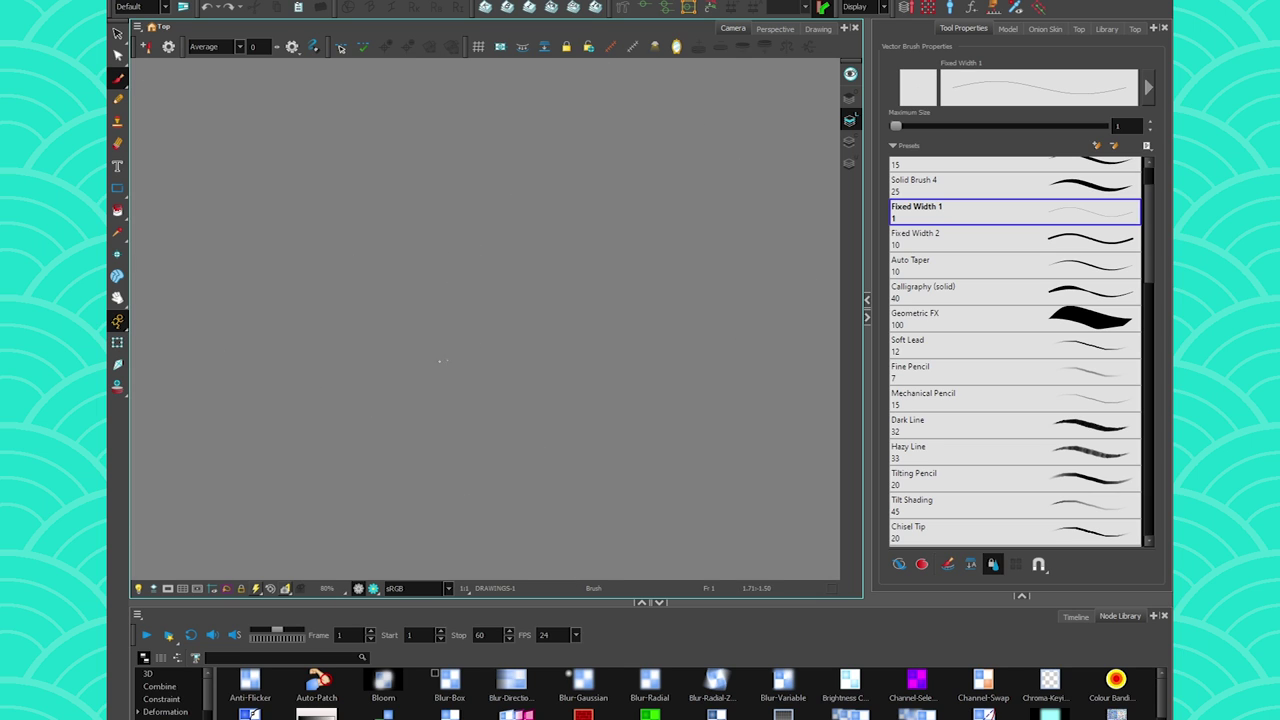
pyautogui.moveTo(297, 388)
pyautogui.mouseDown()
pyautogui.moveTo(408, 434)
pyautogui.moveTo(407, 421)
pyautogui.mouseUp()
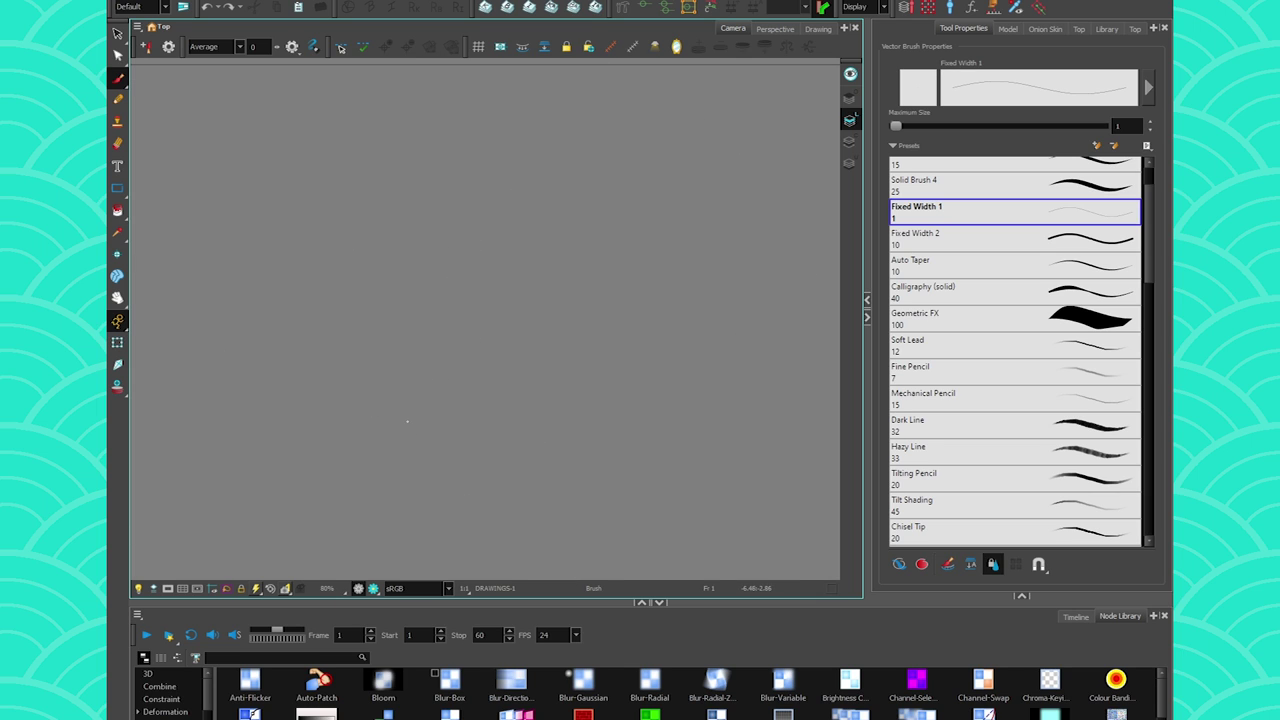
# - Look through the vector brush presets and review the Fixed Width 1 brush's tip and size properties
pyautogui.scroll(-1, 411, 426)
pyautogui.scroll(-1, 1148, 222)
pyautogui.scroll(-5, 1148, 222)
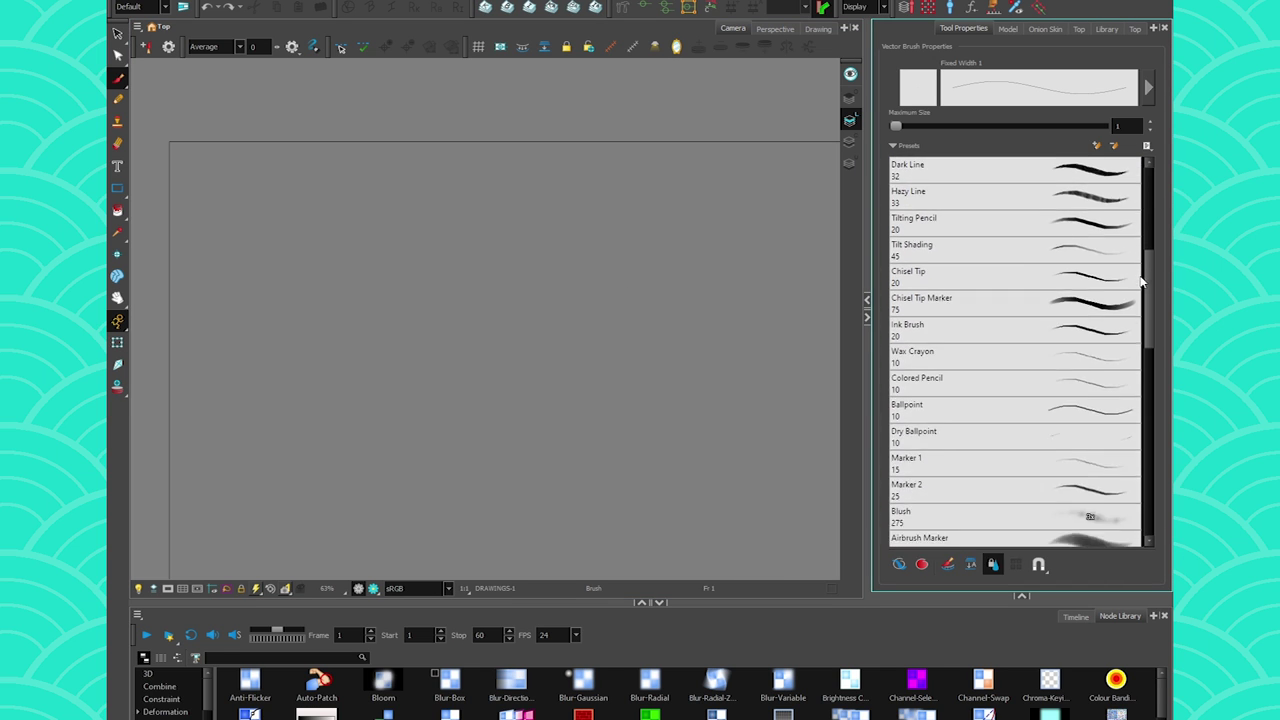
pyautogui.moveTo(1139, 298)
pyautogui.mouseDown()
pyautogui.moveTo(1135, 465)
pyautogui.moveTo(1129, 142)
pyautogui.mouseUp()
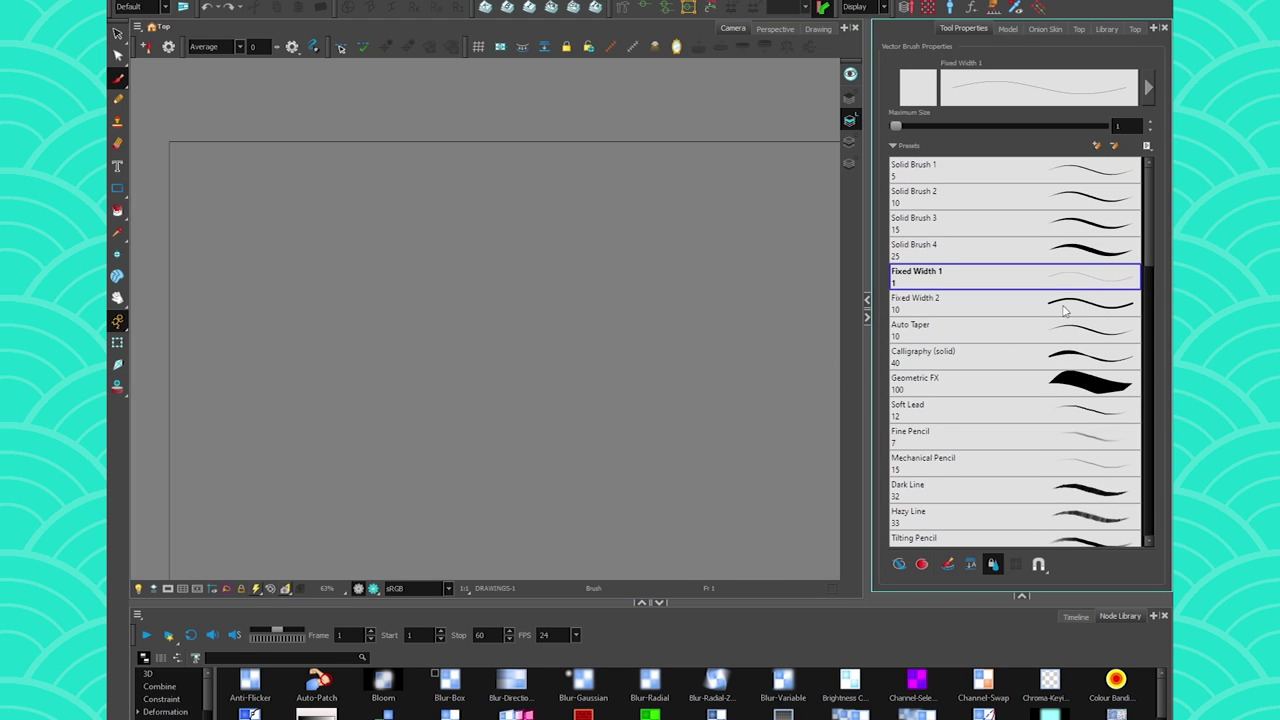
pyautogui.moveTo(1148, 216); pyautogui.dragTo(1129, 238)
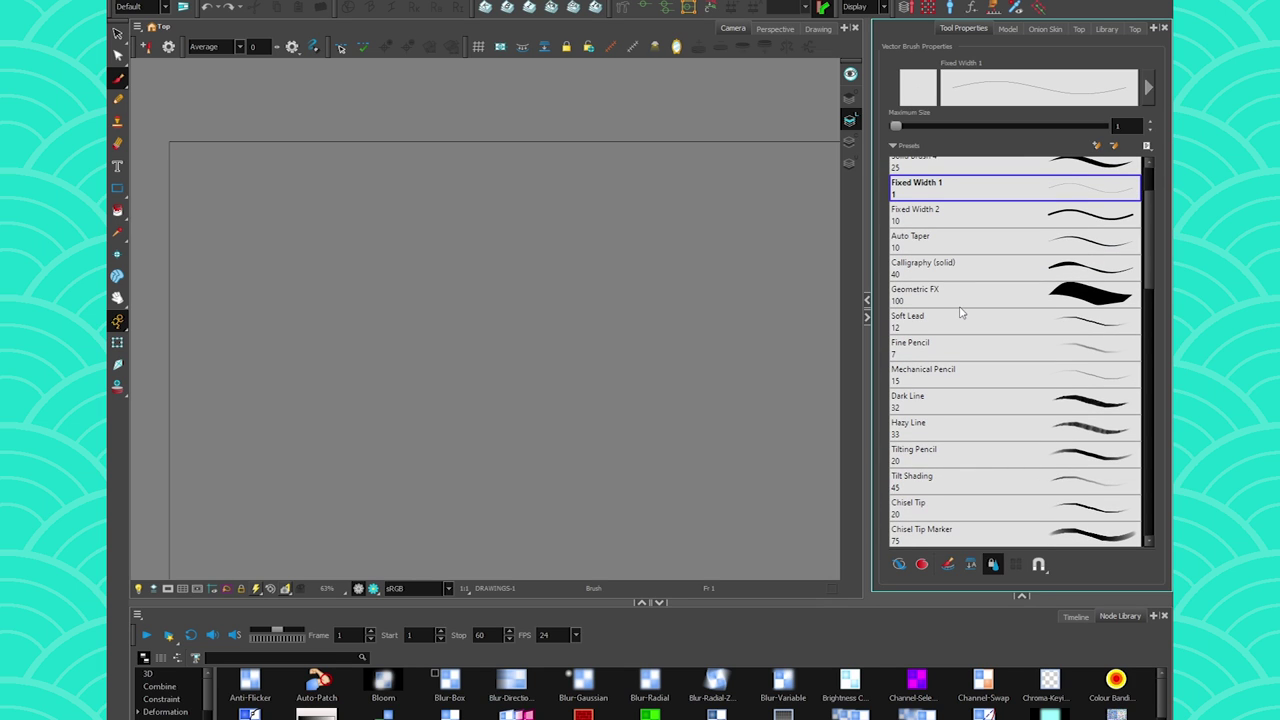
pyautogui.click(1148, 87)
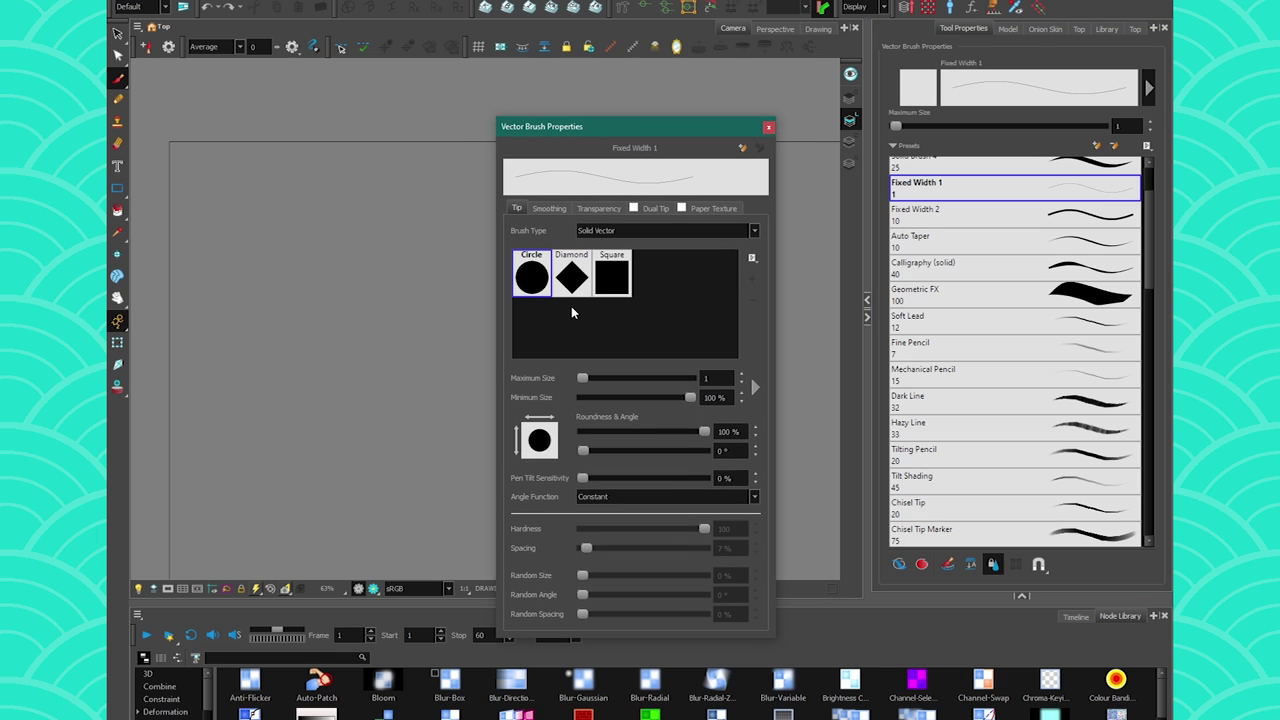
pyautogui.click(755, 387)
pyautogui.moveTo(793, 384); pyautogui.dragTo(806, 174)
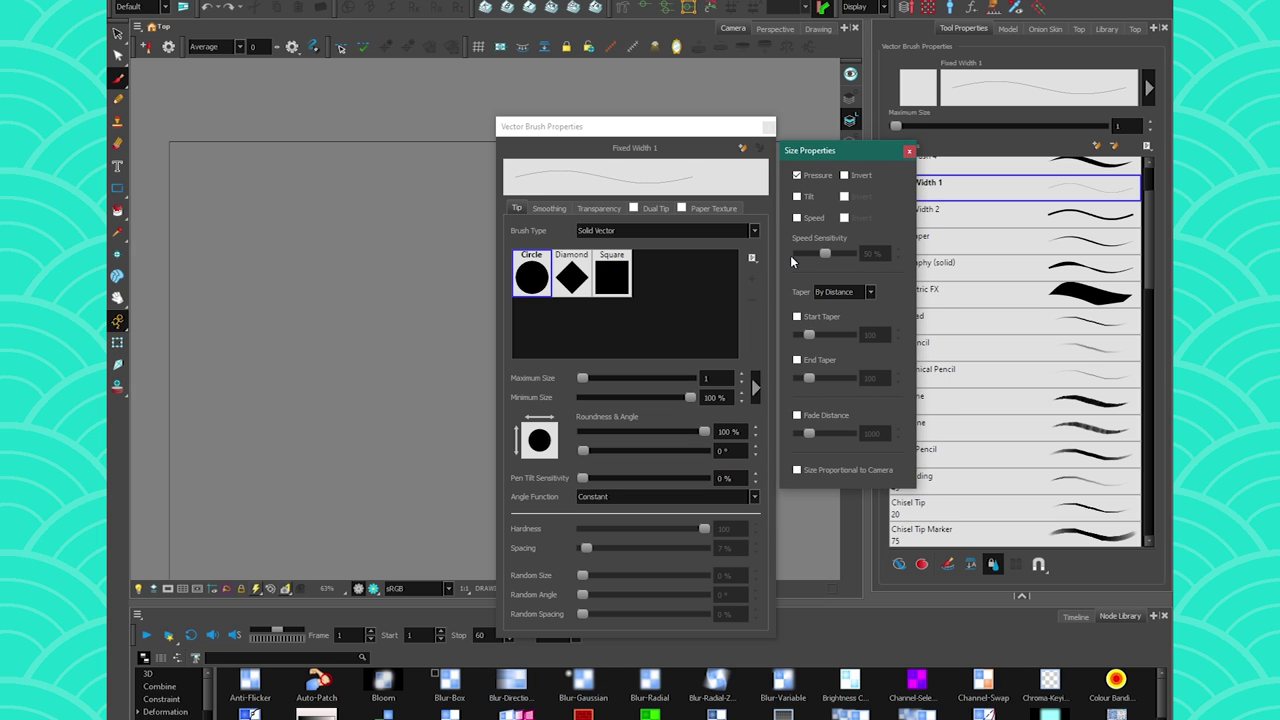
pyautogui.click(909, 151)
pyautogui.click(768, 126)
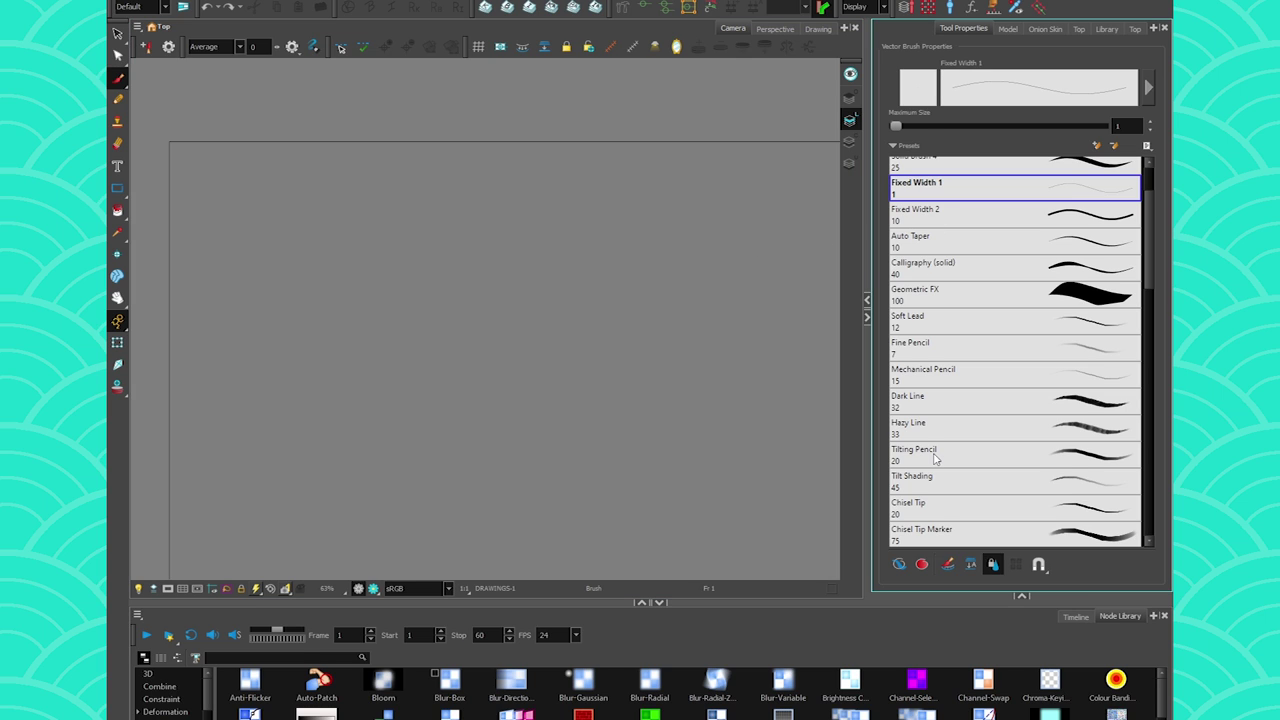
# - Select the Ballpoint brush preset, draw a wavy test stroke across the canvas, and undo the stroke
pyautogui.scroll(-3, 1146, 218)
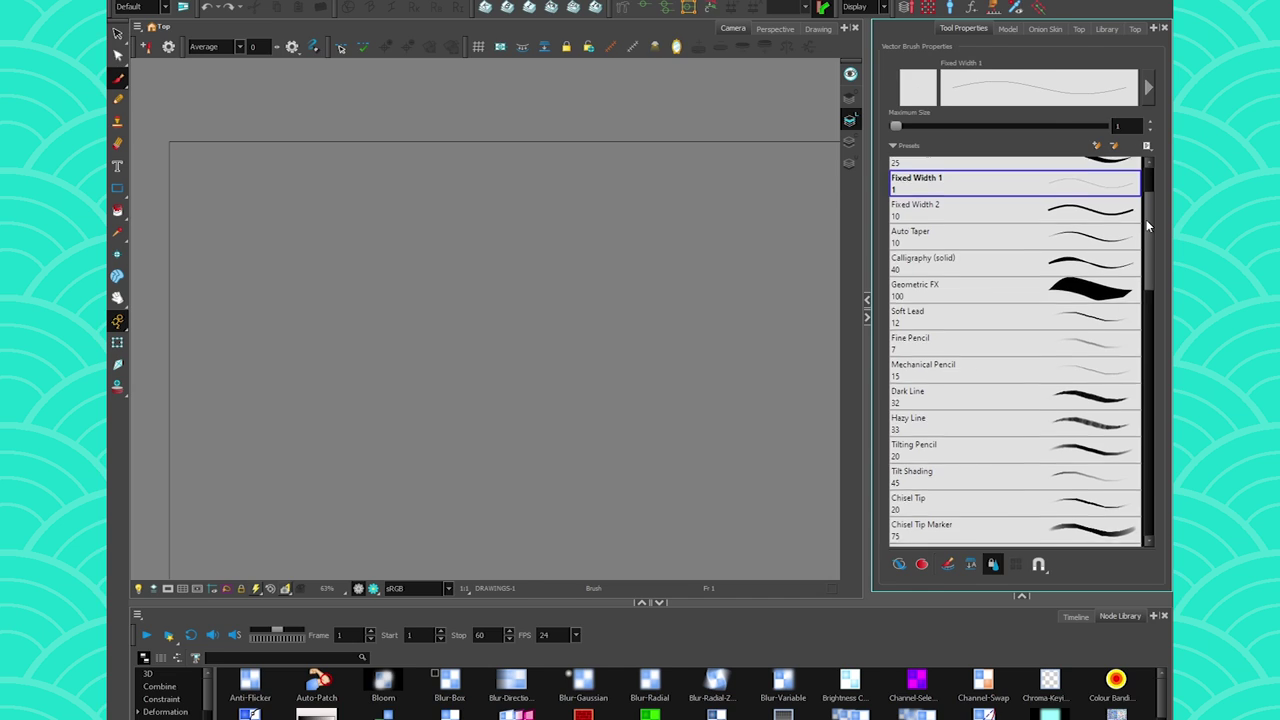
pyautogui.scroll(-5, 912, 282)
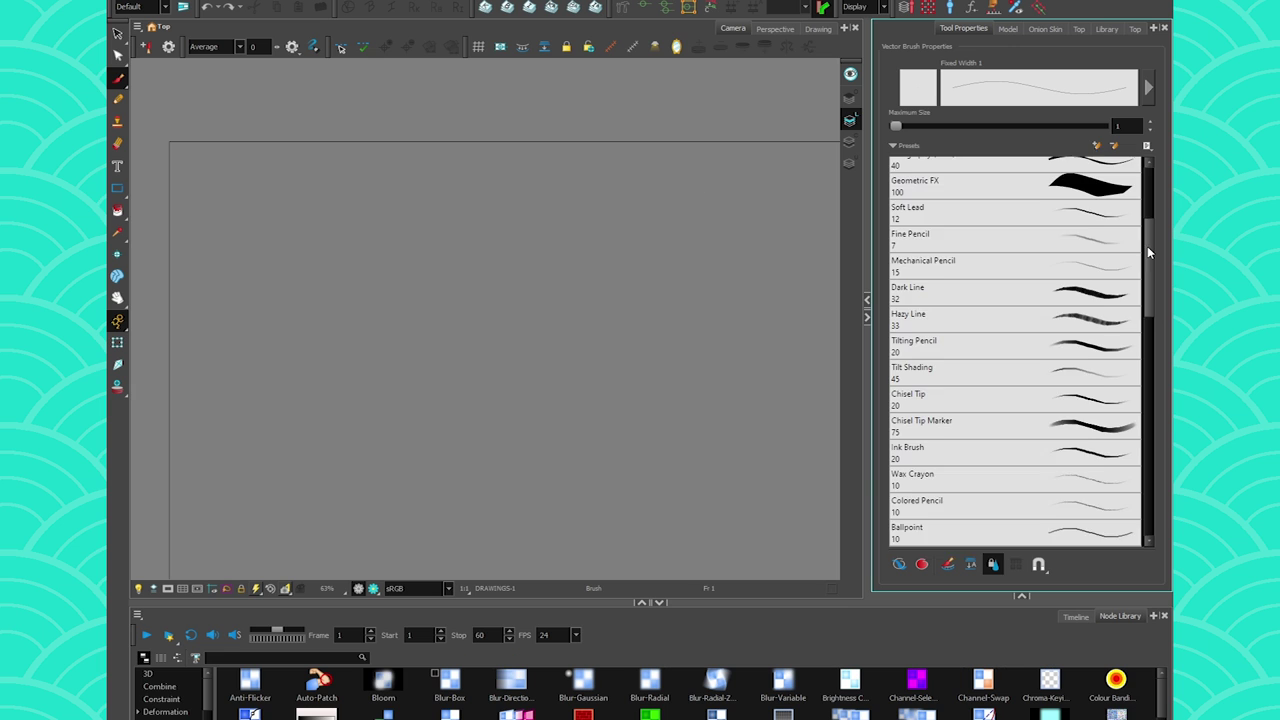
pyautogui.scroll(-2, 1151, 285)
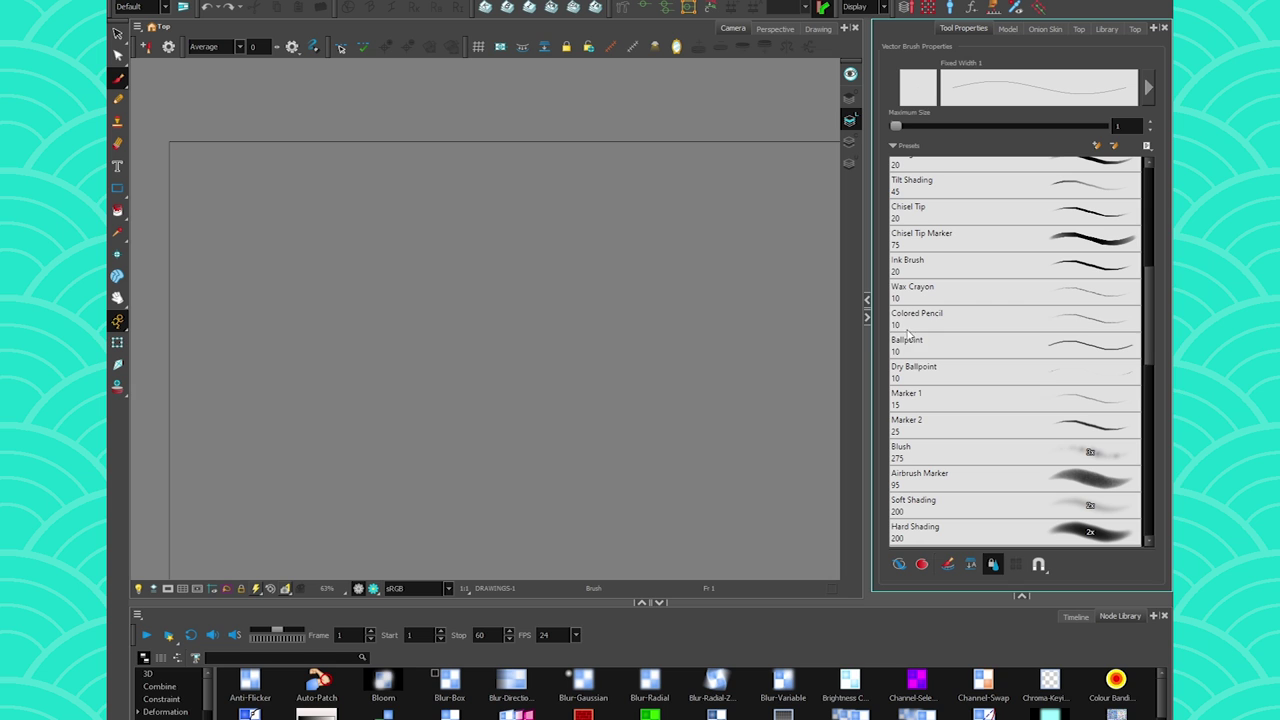
pyautogui.click(919, 348)
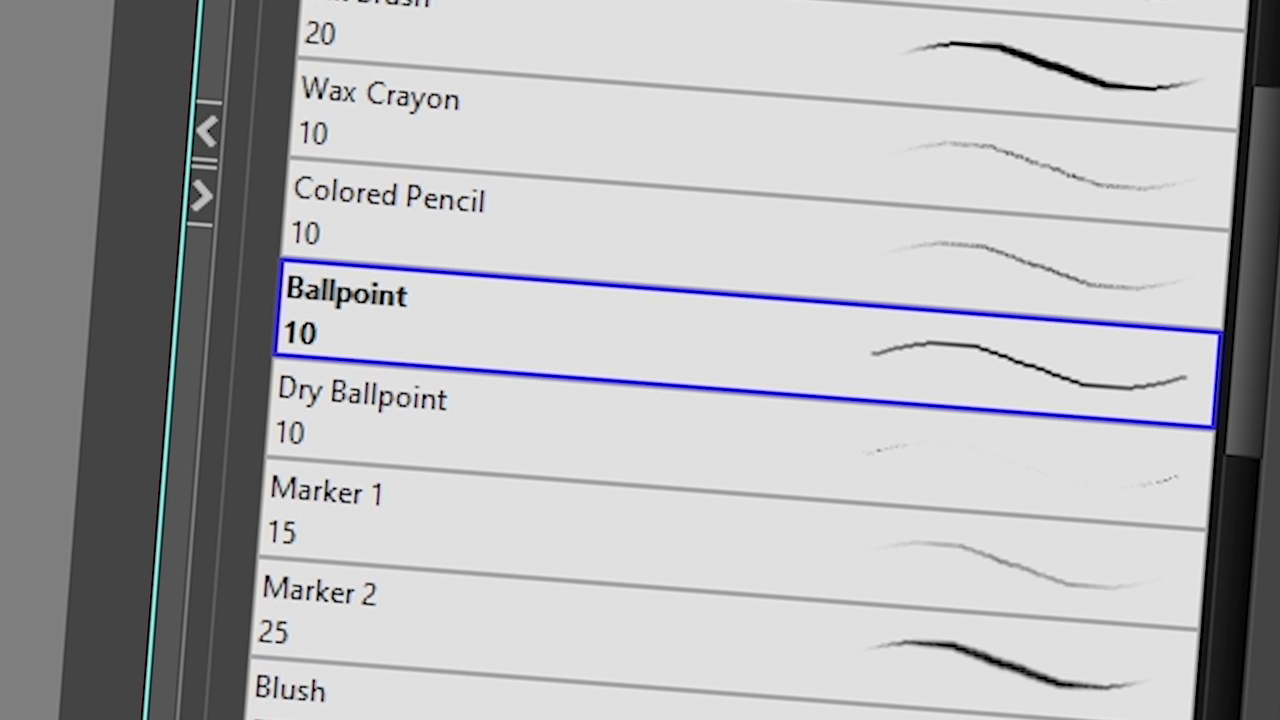
pyautogui.moveTo(764, 286); pyautogui.dragTo(346, 482)
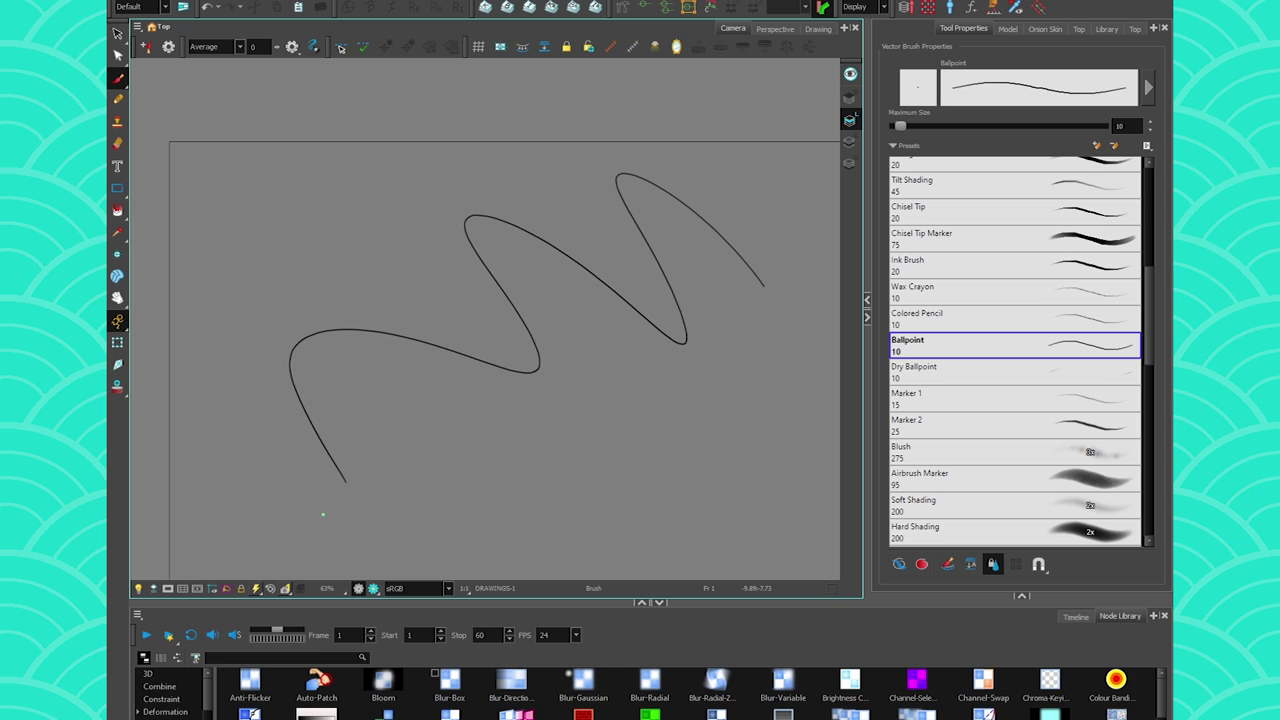
pyautogui.hotkey('ctrl', 'z')
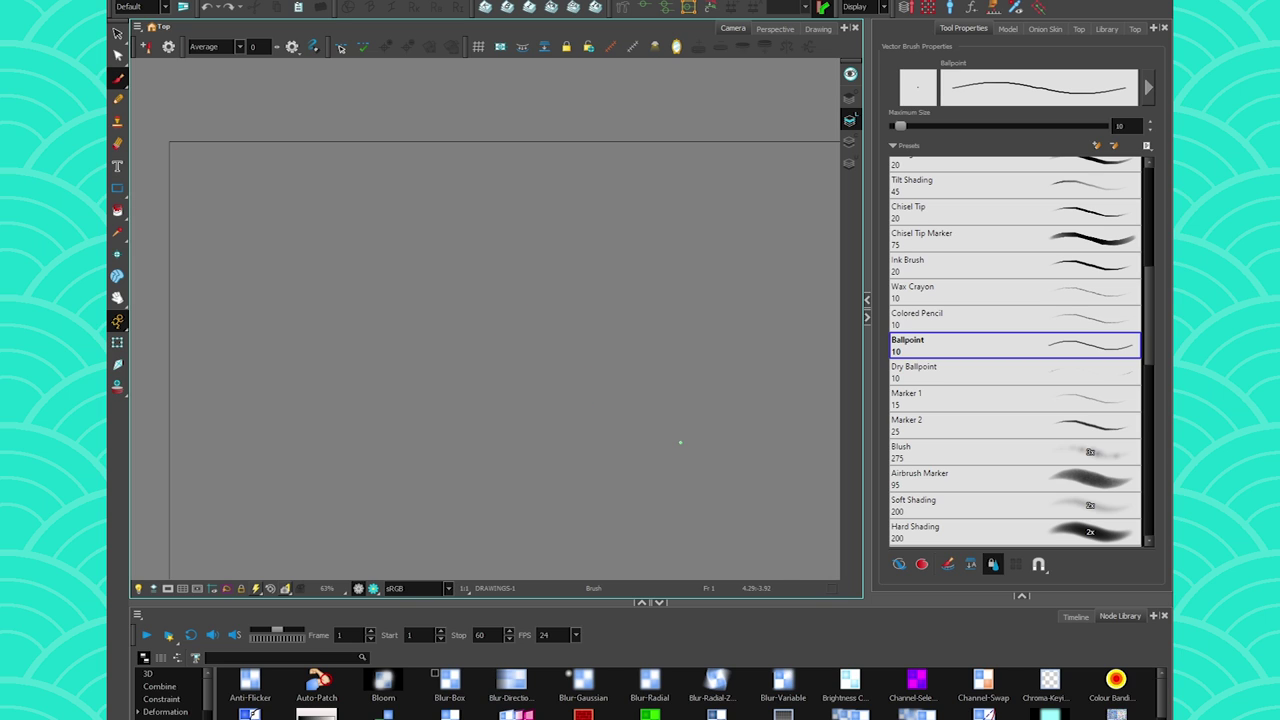
# - Draw wavy test strokes with the Ballpoint and Dry Ballpoint brushes for a close comparison, and undo them
pyautogui.moveTo(755, 352)
pyautogui.mouseDown()
pyautogui.moveTo(478, 288)
pyautogui.moveTo(322, 472)
pyautogui.mouseUp()
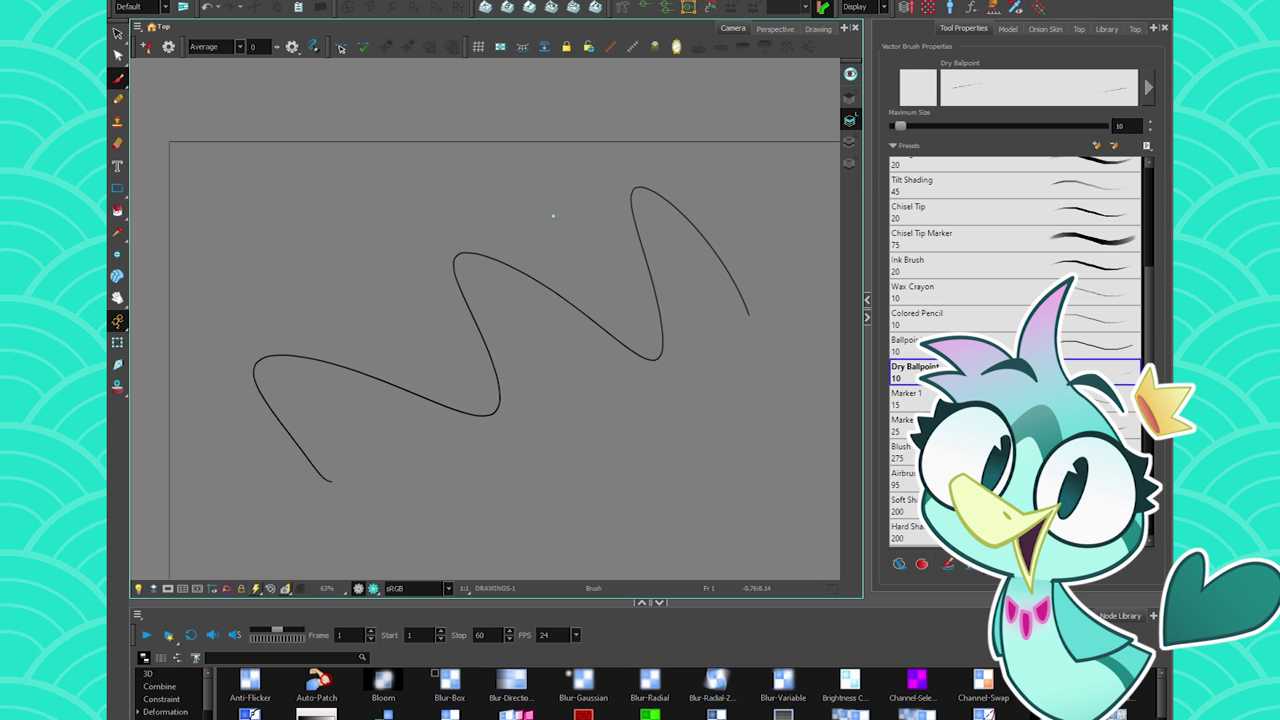
pyautogui.moveTo(494, 180); pyautogui.dragTo(550, 215)
pyautogui.moveTo(455, 230)
pyautogui.mouseDown()
pyautogui.moveTo(345, 200)
pyautogui.moveTo(288, 265)
pyautogui.mouseUp()
pyautogui.moveTo(650, 485)
pyautogui.mouseDown()
pyautogui.moveTo(555, 470)
pyautogui.moveTo(378, 488)
pyautogui.moveTo(320, 325)
pyautogui.moveTo(205, 400)
pyautogui.mouseUp()
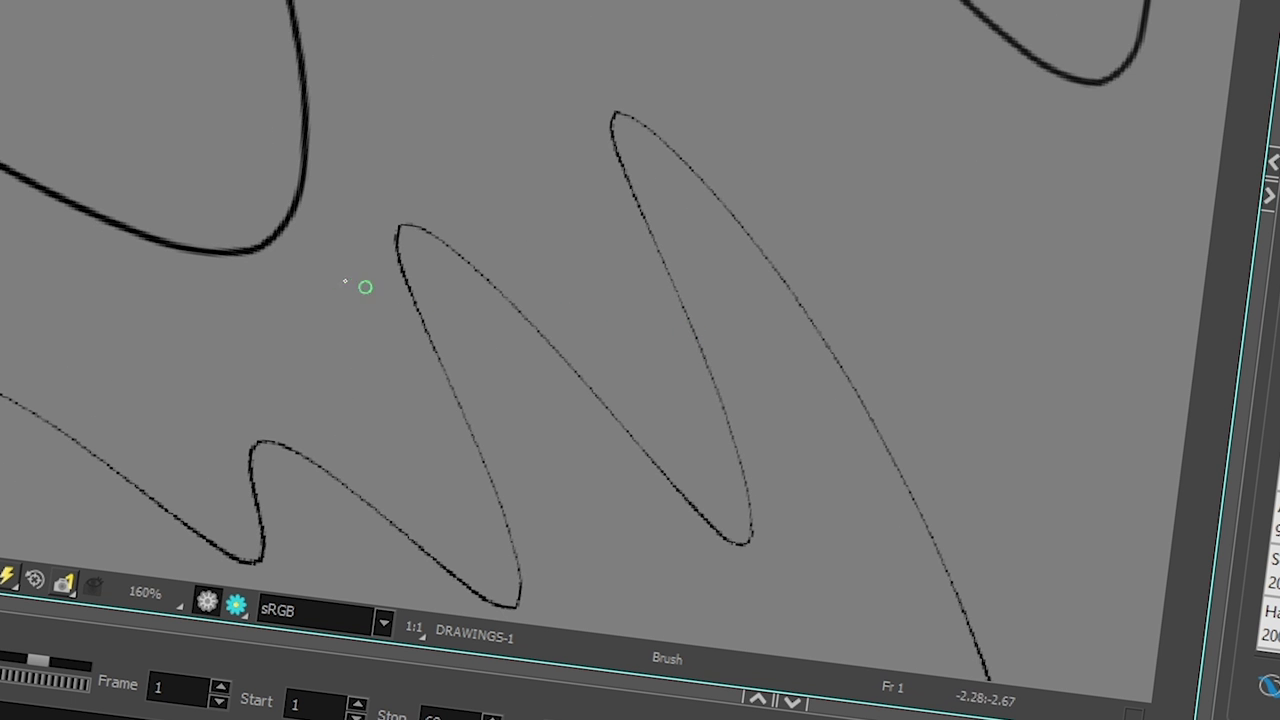
pyautogui.hotkey('ctrl', 'z')
pyautogui.hotkey('ctrl', 'z')
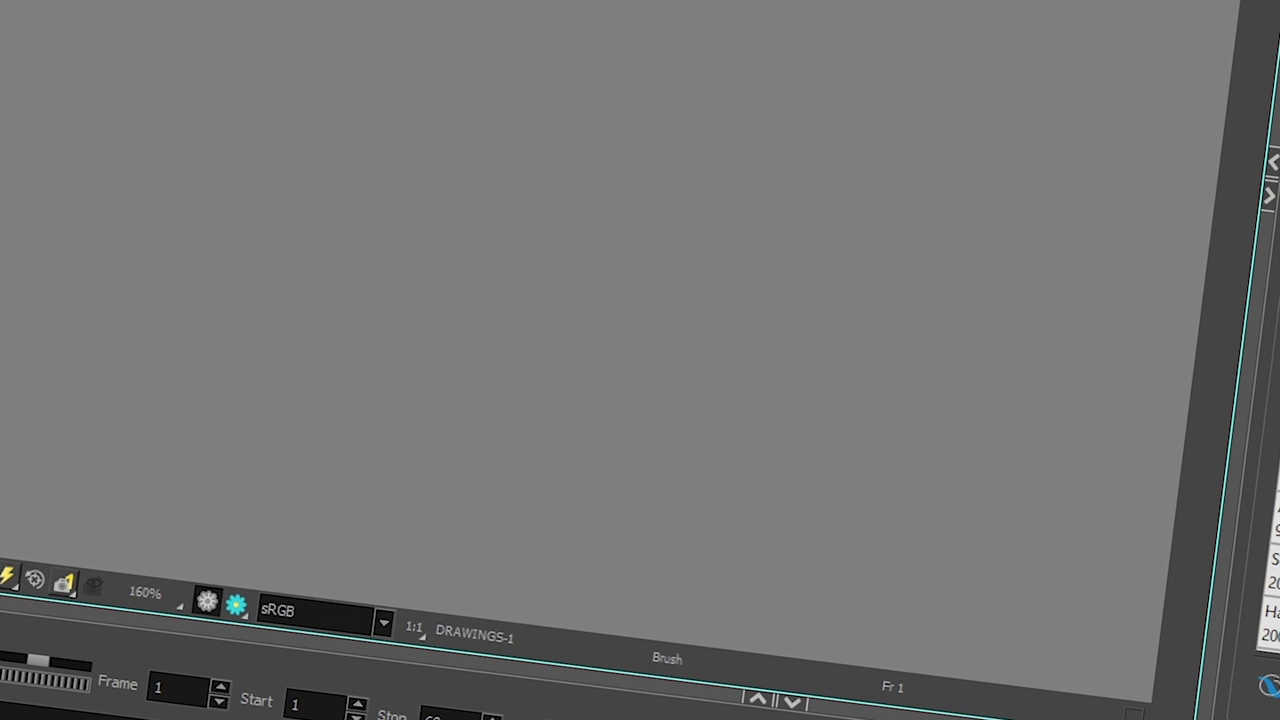
# - Change the vector drawing brush resolution, entering 6 as the value
pyautogui.click(326, 3)
pyautogui.moveTo(288, 2)
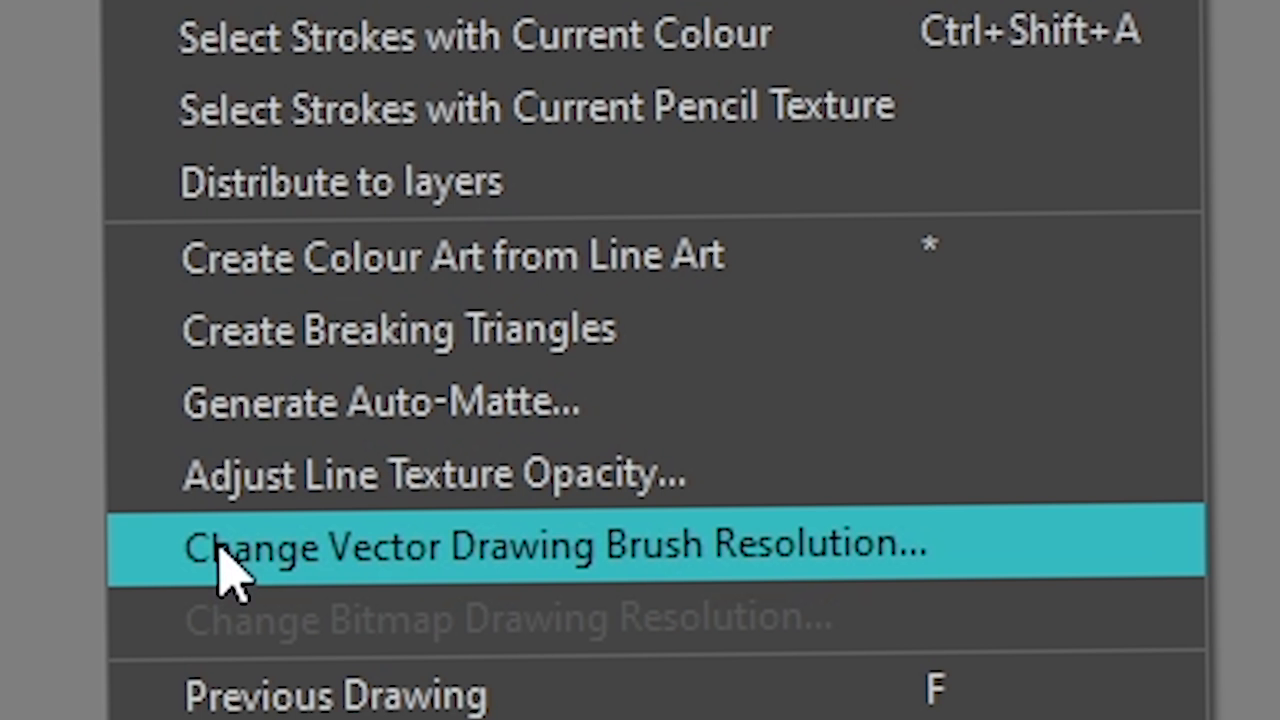
pyautogui.click(228, 575)
pyautogui.write('6')
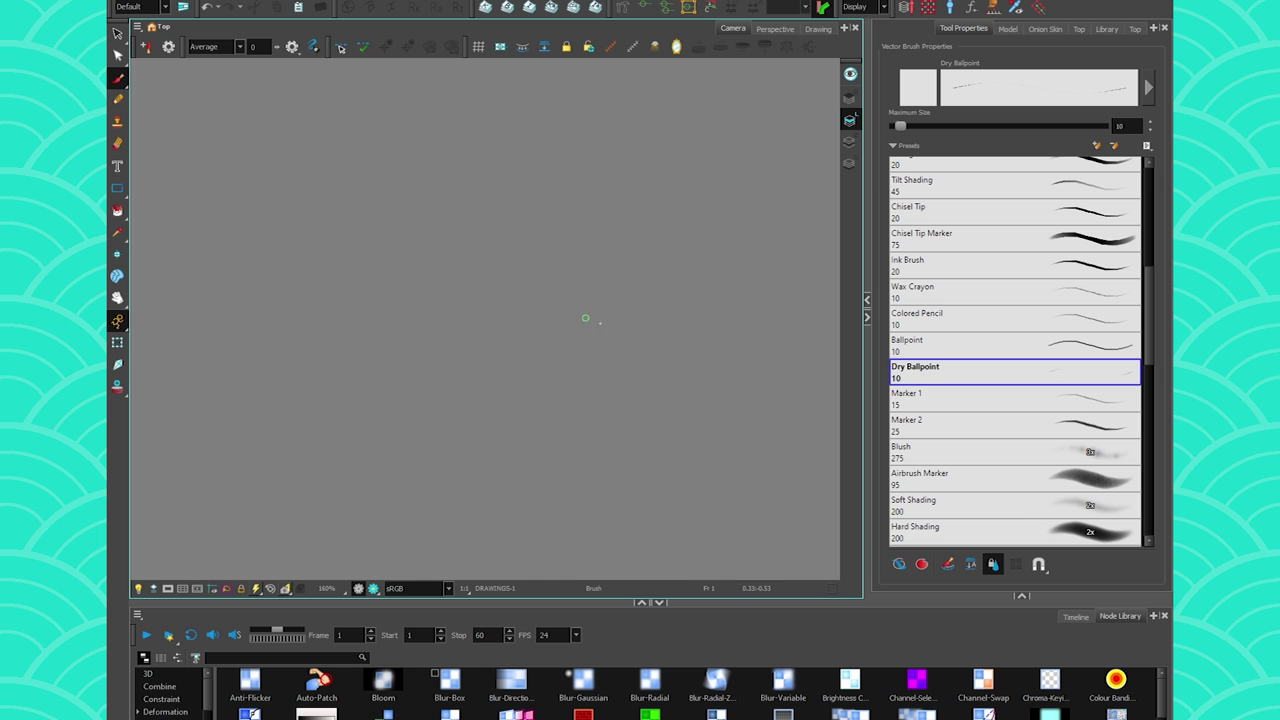
# - Draw a diagonal test stroke with the Dry Ballpoint brush and undo it
pyautogui.moveTo(542, 136)
pyautogui.mouseDown()
pyautogui.moveTo(460, 382)
pyautogui.moveTo(207, 562)
pyautogui.mouseUp()
pyautogui.hotkey('ctrl', 'z')
pyautogui.hotkey('ctrl', 'z')
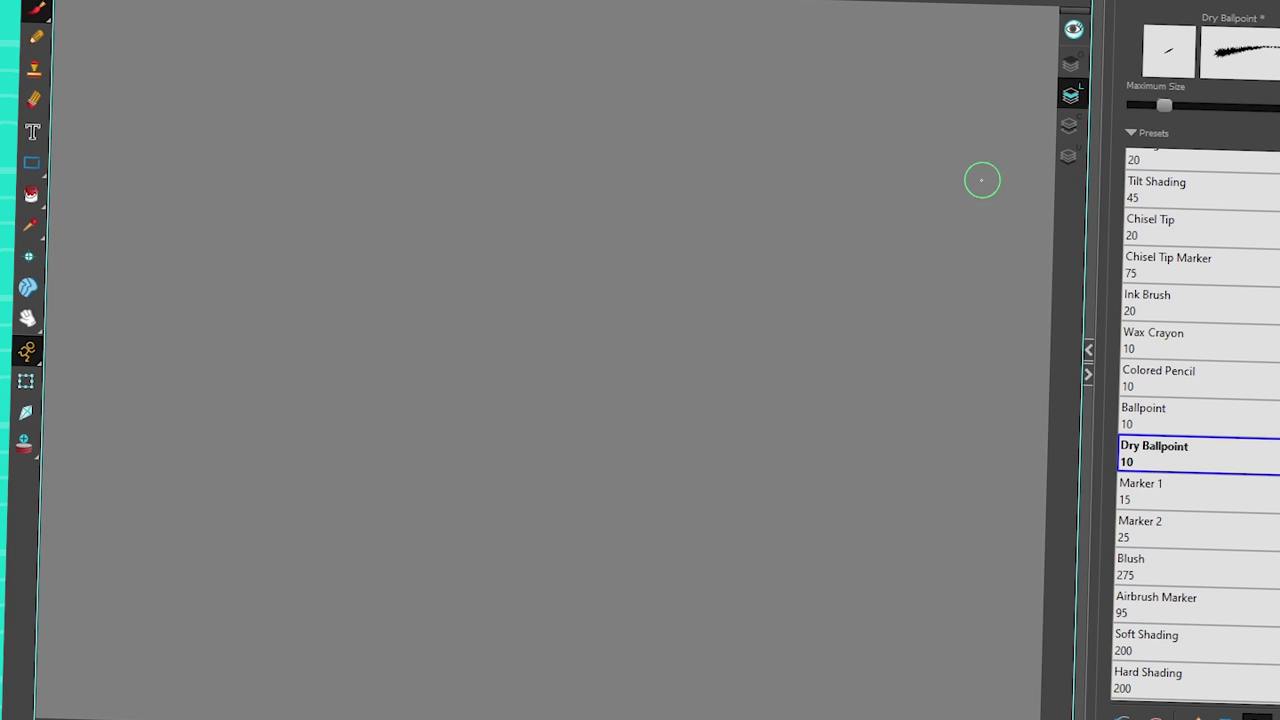
# - Draw long sweeping test strokes across the canvas with the Dry Ballpoint brush enlarged to a maximum size of 40.7
pyautogui.moveTo(783, 180); pyautogui.dragTo(712, 180)
pyautogui.moveTo(881, 126)
pyautogui.mouseDown()
pyautogui.moveTo(397, 103)
pyautogui.moveTo(52, 150)
pyautogui.mouseUp()
pyautogui.moveTo(994, 388); pyautogui.dragTo(46, 382)
pyautogui.moveTo(990, 545); pyautogui.dragTo(44, 486)
pyautogui.moveTo(46, 468)
pyautogui.mouseDown()
pyautogui.moveTo(178, 410)
pyautogui.moveTo(319, 201)
pyautogui.moveTo(250, 62)
pyautogui.mouseUp()
# - Reduce the Dry Ballpoint brush's size and undo all the sweeping test strokes
pyautogui.press('o')
pyautogui.moveTo(410, 213); pyautogui.dragTo(452, 273)
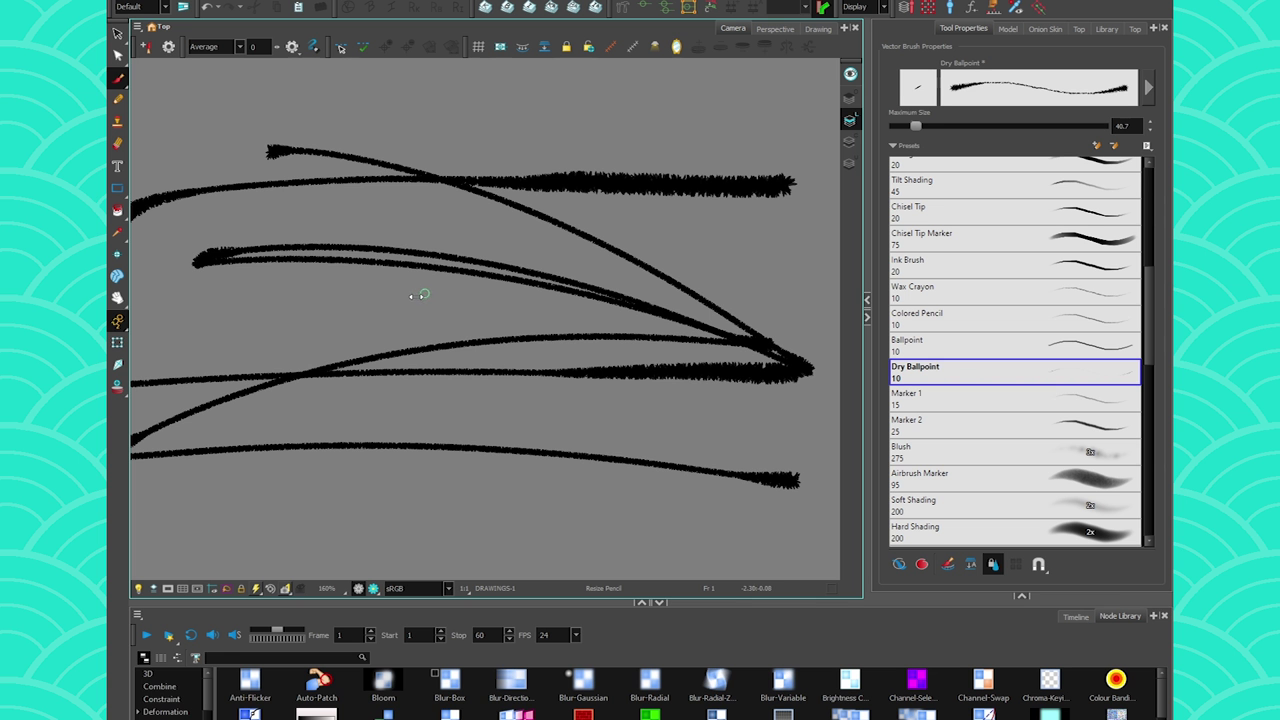
pyautogui.hotkey('ctrl', 'z')
pyautogui.hotkey('ctrl', 'z')
pyautogui.hotkey('ctrl', 'z')
pyautogui.hotkey('ctrl', 'z')
pyautogui.hotkey('ctrl', 'z')
pyautogui.hotkey('ctrl', 'z')
pyautogui.hotkey('ctrl', 'z')
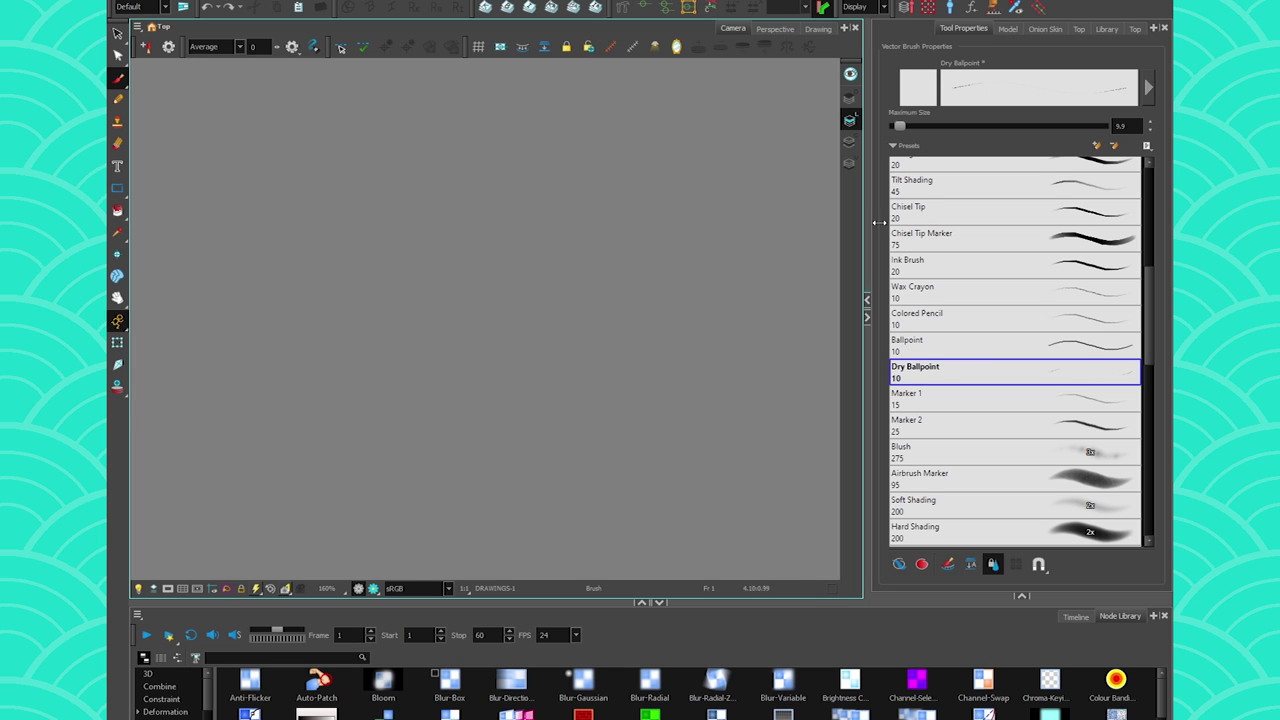
# - Open the Dry Ballpoint brush's tip and size properties and place the properties window over the canvas
pyautogui.click(1146, 88)
pyautogui.moveTo(571, 131); pyautogui.dragTo(607, 100)
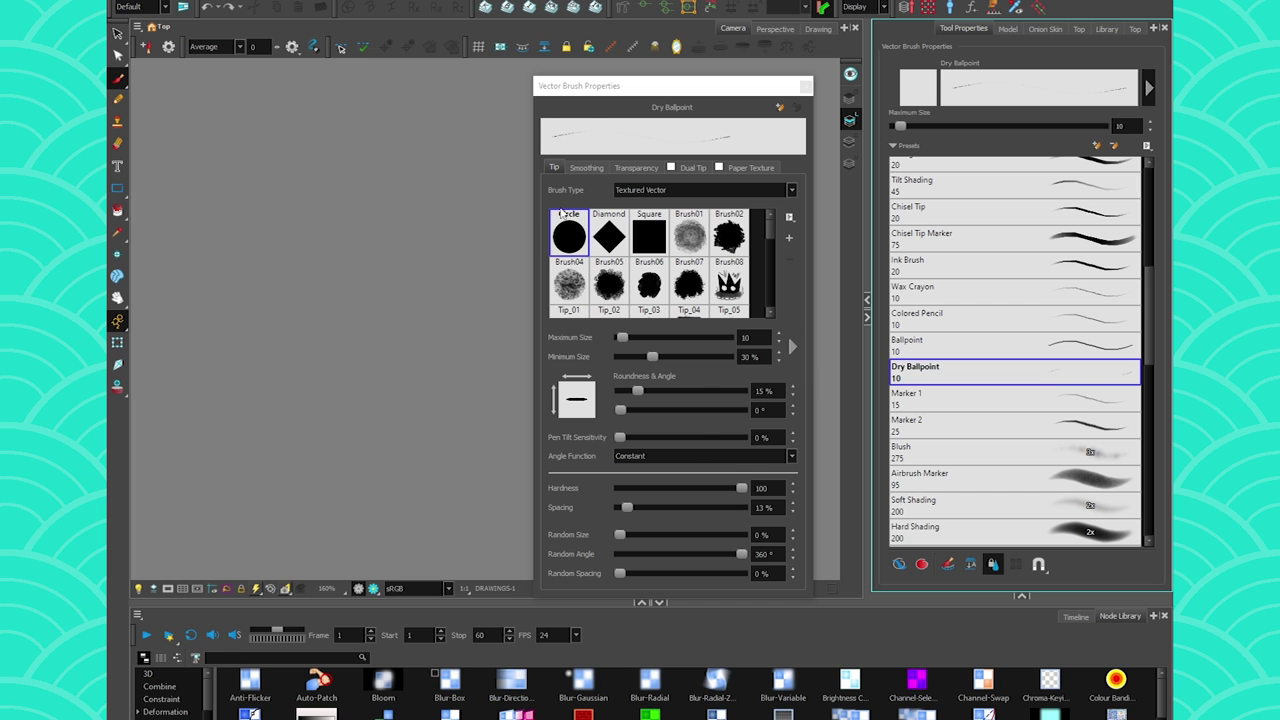
pyautogui.moveTo(587, 91); pyautogui.dragTo(574, 66)
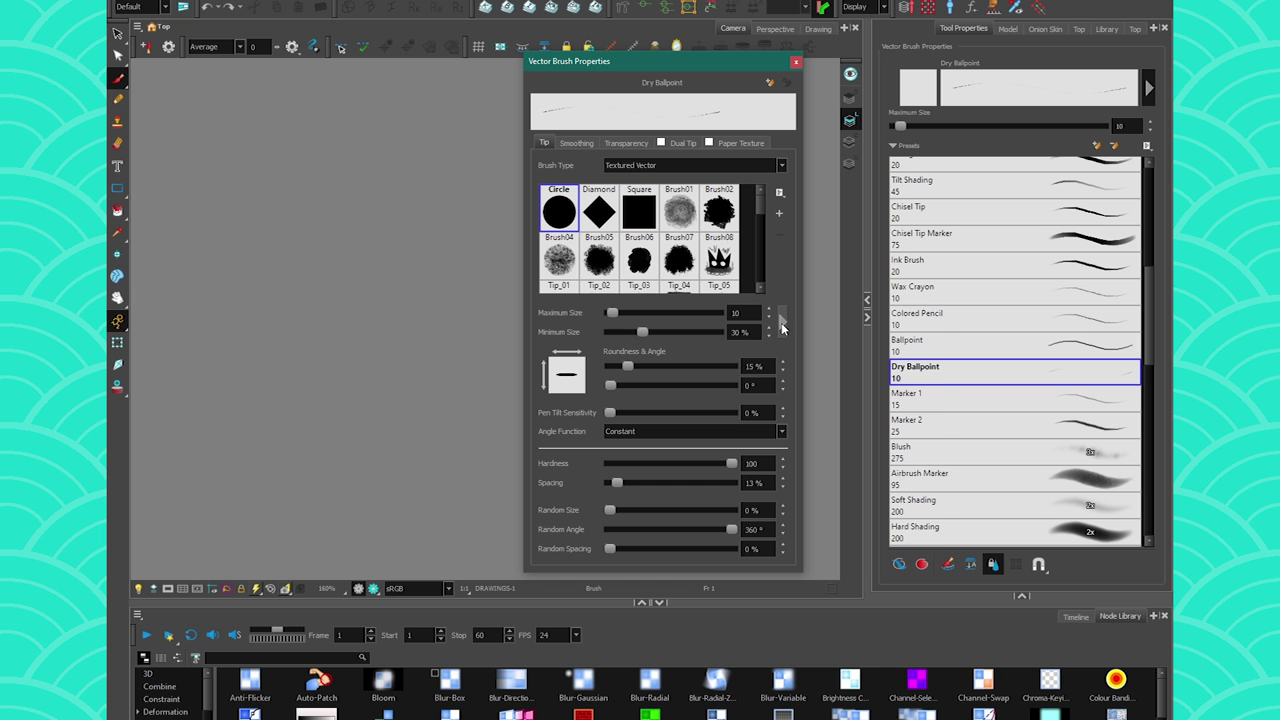
pyautogui.click(935, 320)
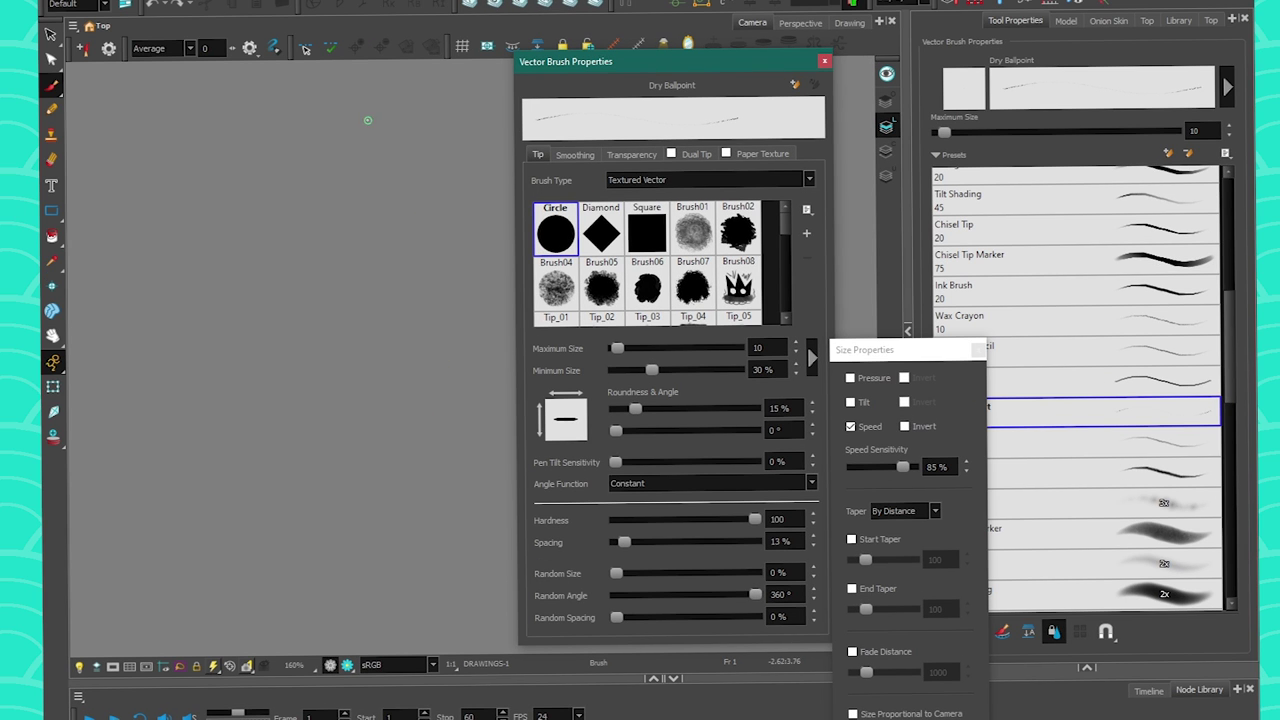
# - Draw a long vertical line with the Dry Ballpoint brush and sketch a ballpoint pen tip and barrel beside it
pyautogui.moveTo(362, 107); pyautogui.dragTo(390, 548)
pyautogui.moveTo(243, 281)
pyautogui.mouseDown()
pyautogui.moveTo(217, 190)
pyautogui.moveTo(230, 62)
pyautogui.mouseUp()
pyautogui.moveTo(277, 198); pyautogui.dragTo(283, 62)
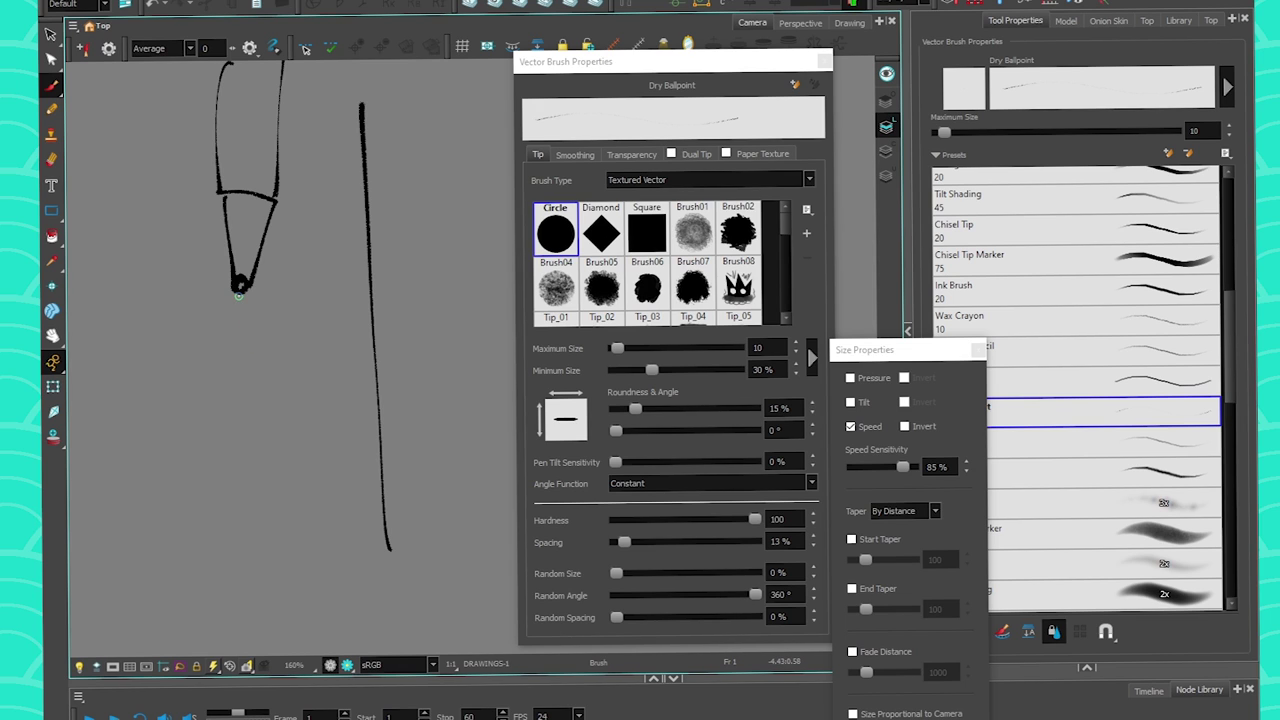
# - Add short strokes beside the pen tip, and step back and forward through the drawing history to restore only the pen outline
pyautogui.moveTo(165, 290); pyautogui.dragTo(228, 286)
pyautogui.moveTo(204, 279)
pyautogui.mouseDown()
pyautogui.moveTo(200, 304)
pyautogui.moveTo(230, 295)
pyautogui.mouseUp()
pyautogui.hotkey('ctrl', 'z')
pyautogui.hotkey('ctrl', 'z')
pyautogui.hotkey('ctrl', 'z')
pyautogui.hotkey('ctrl', 'z')
pyautogui.hotkey('ctrl', 'z')
pyautogui.hotkey('ctrl', 'z')
pyautogui.hotkey('ctrl', 'z')
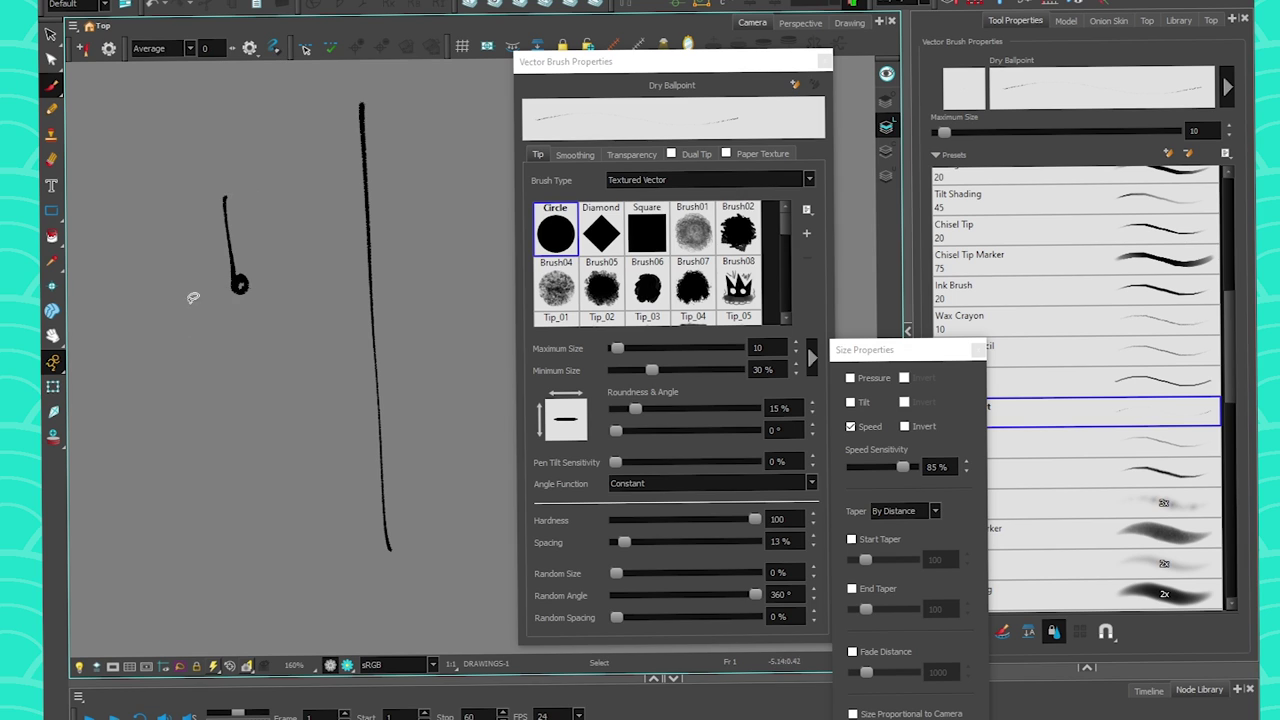
pyautogui.hotkey('ctrl', 'shift', 'z')
pyautogui.hotkey('ctrl', 'shift', 'z')
pyautogui.hotkey('ctrl', 'shift', 'z')
pyautogui.hotkey('ctrl', 'shift', 'z')
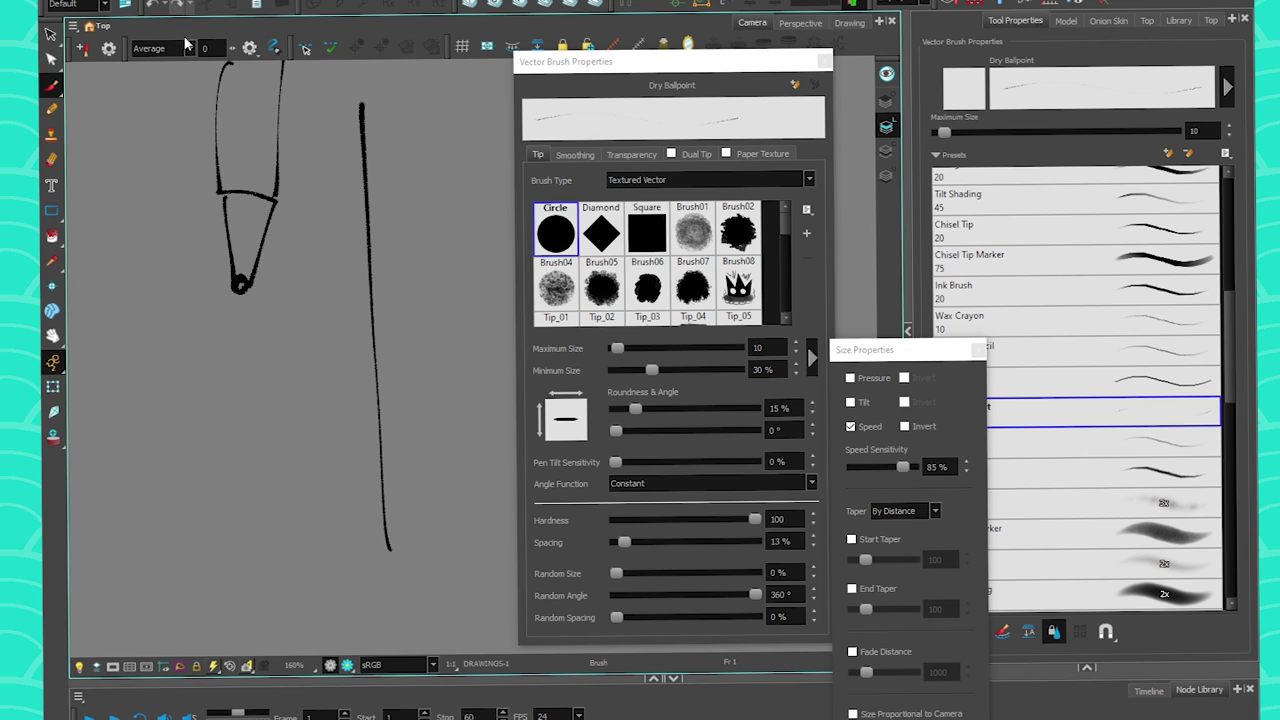
# - Add a line and a small scribble inside the pen sketch, and undo back to only the long vertical line
pyautogui.moveTo(252, 125); pyautogui.dragTo(250, 250)
pyautogui.moveTo(235, 238); pyautogui.dragTo(249, 258)
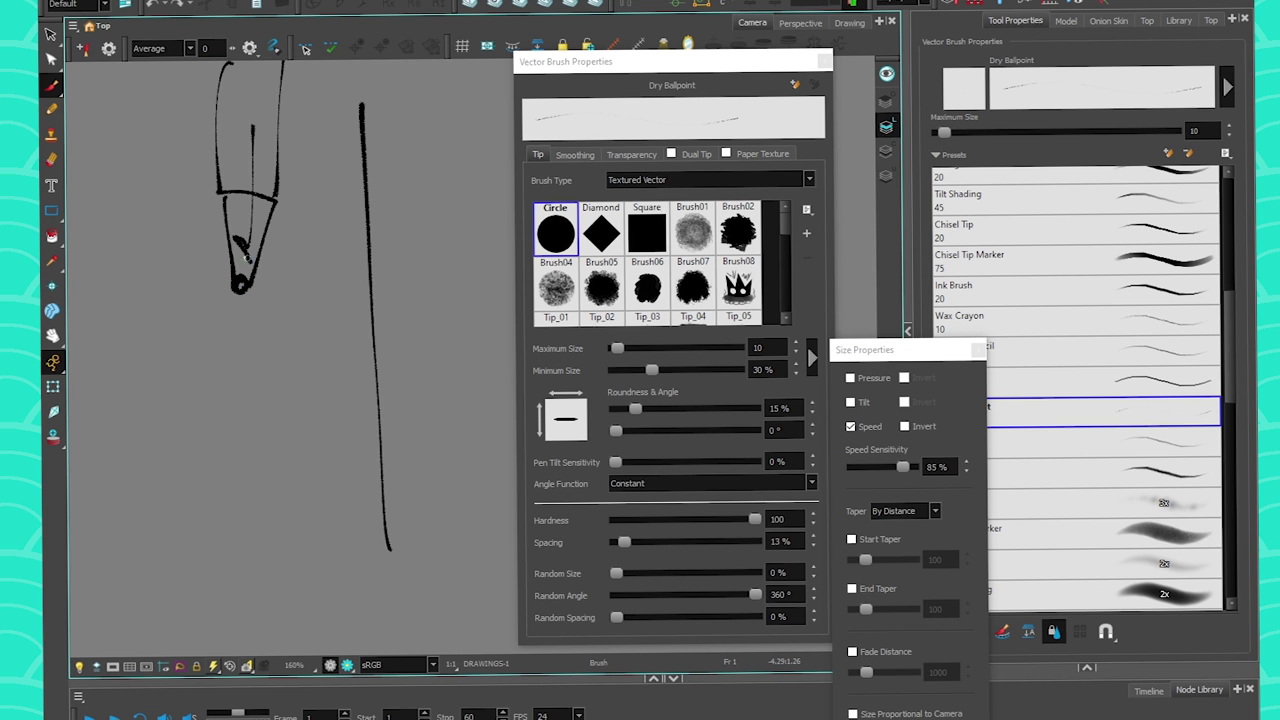
pyautogui.hotkey('ctrl', 'z')
pyautogui.hotkey('ctrl', 'z')
pyautogui.hotkey('ctrl', 'z')
pyautogui.hotkey('ctrl', 'z')
pyautogui.hotkey('ctrl', 'z')
pyautogui.hotkey('ctrl', 'z')
pyautogui.hotkey('ctrl', 'z')
pyautogui.hotkey('ctrl', 'z')
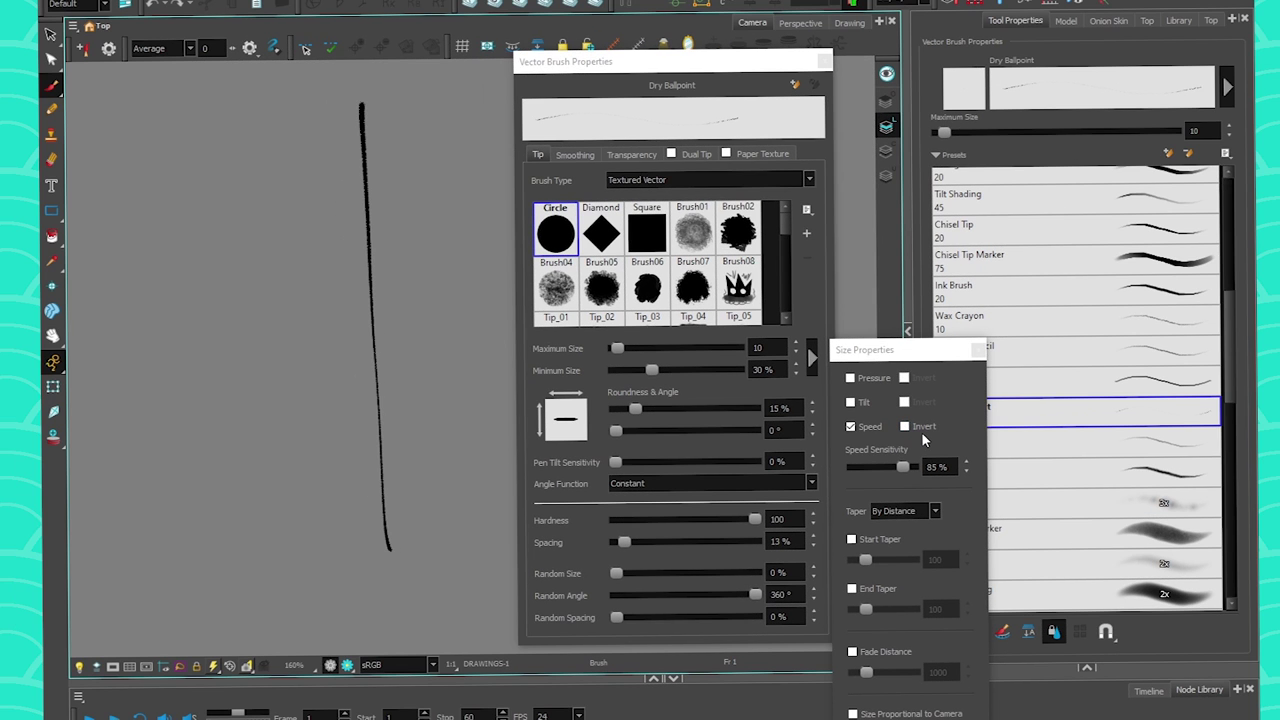
# - Invert the brush's speed-based size response and draw four curved test strokes around the vertical line
pyautogui.click(921, 432)
pyautogui.moveTo(167, 117)
pyautogui.mouseDown()
pyautogui.moveTo(297, 295)
pyautogui.moveTo(236, 416)
pyautogui.mouseUp()
pyautogui.moveTo(434, 188); pyautogui.dragTo(451, 410)
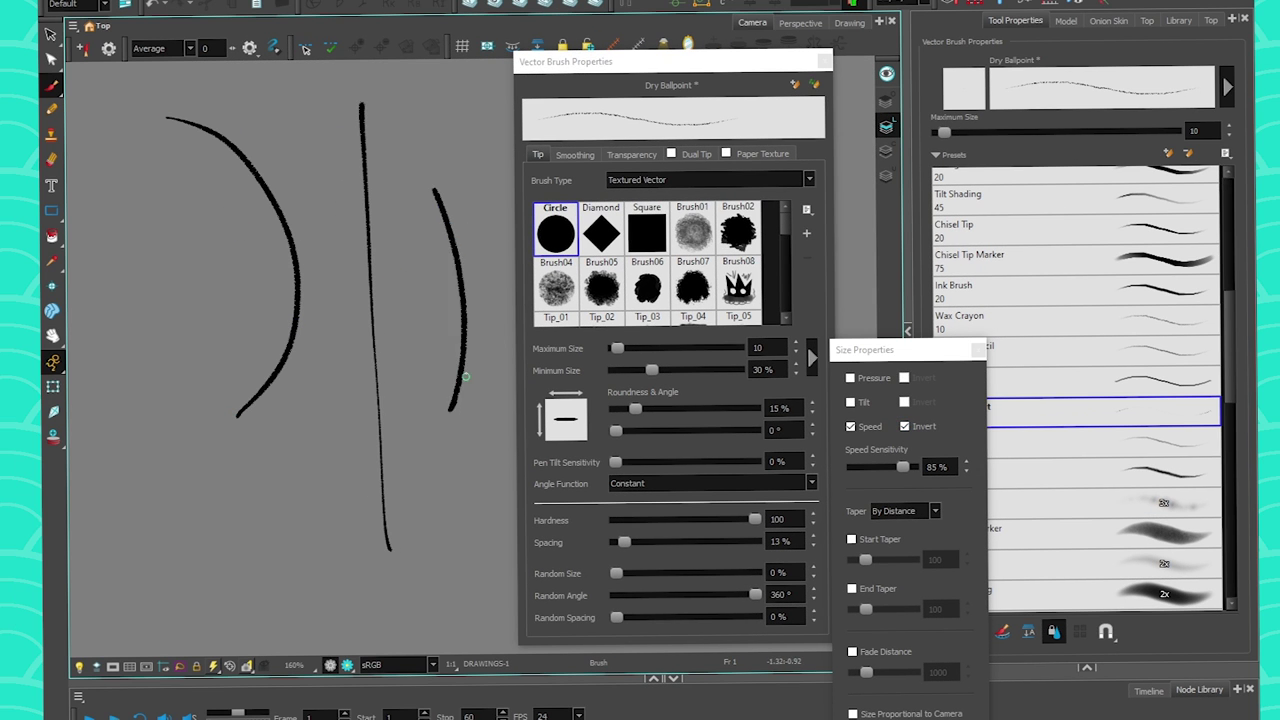
pyautogui.moveTo(410, 232); pyautogui.dragTo(413, 466)
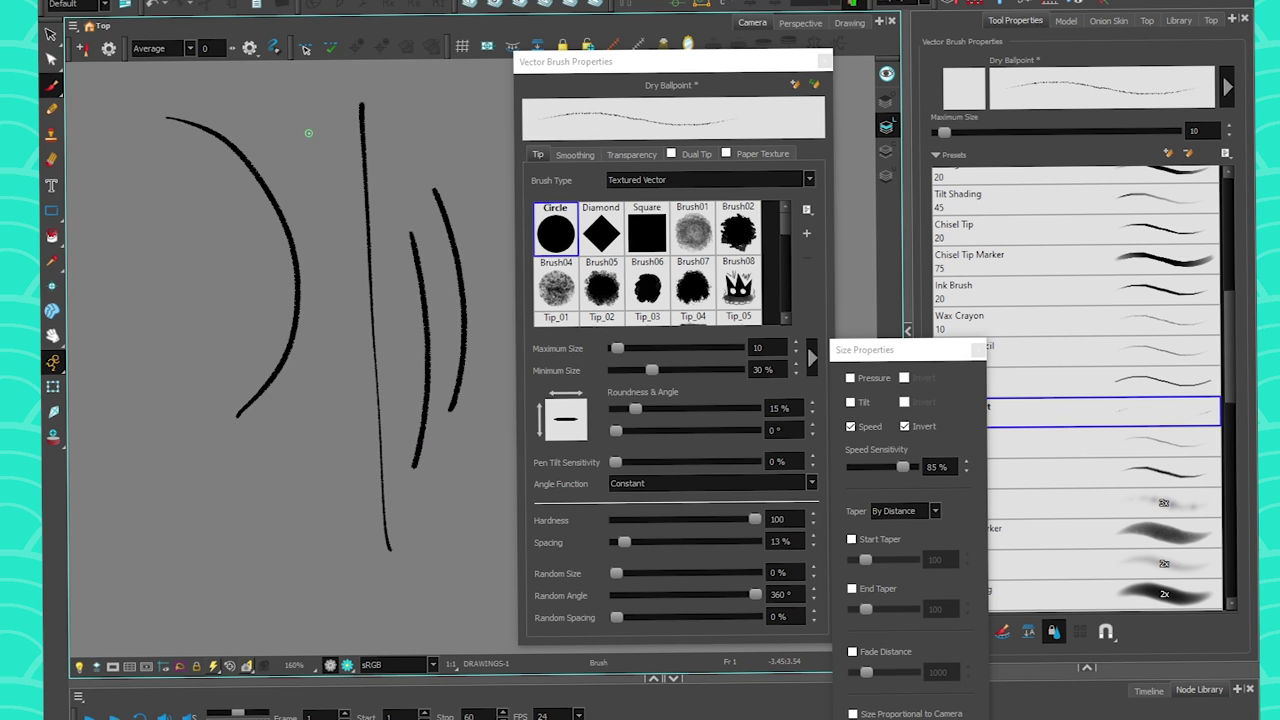
pyautogui.moveTo(315, 234); pyautogui.dragTo(304, 486)
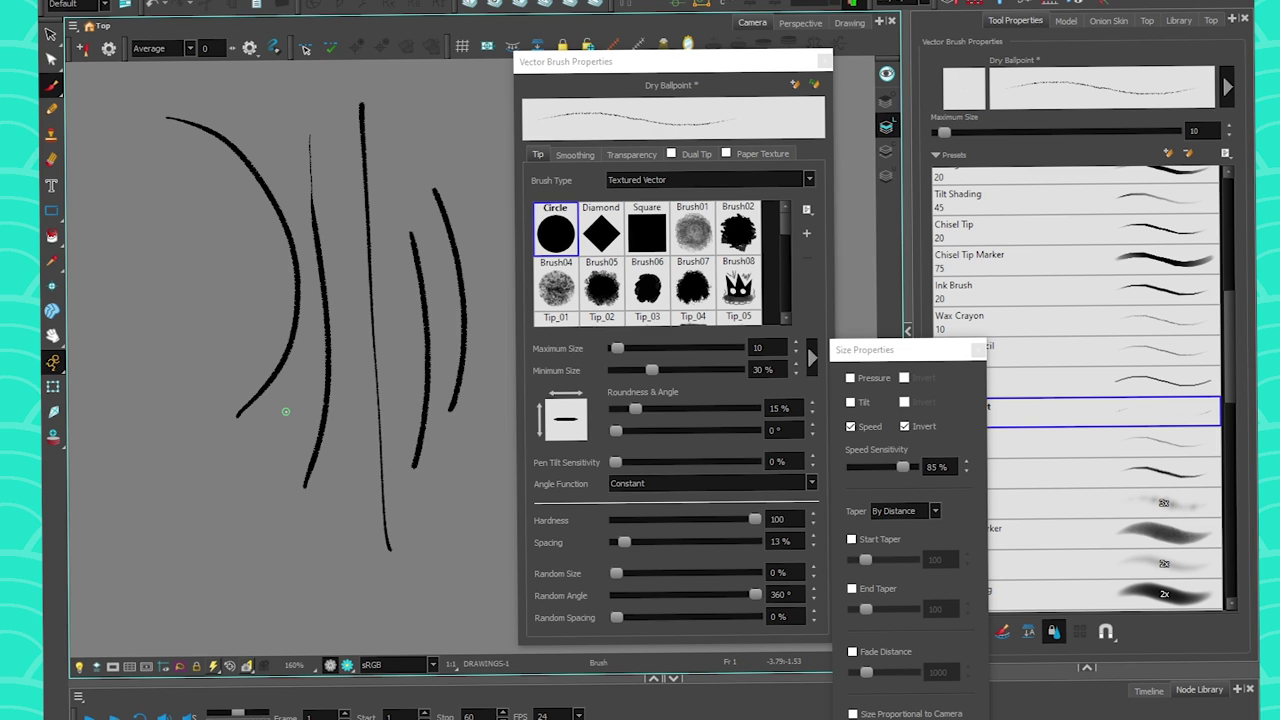
# - Undo all strokes until the canvas is empty and switch off the inverted speed response
pyautogui.hotkey('ctrl', 'z')
pyautogui.hotkey('ctrl', 'z')
pyautogui.hotkey('ctrl', 'z')
pyautogui.hotkey('ctrl', 'z')
pyautogui.hotkey('ctrl', 'z')
pyautogui.hotkey('ctrl', 'z')
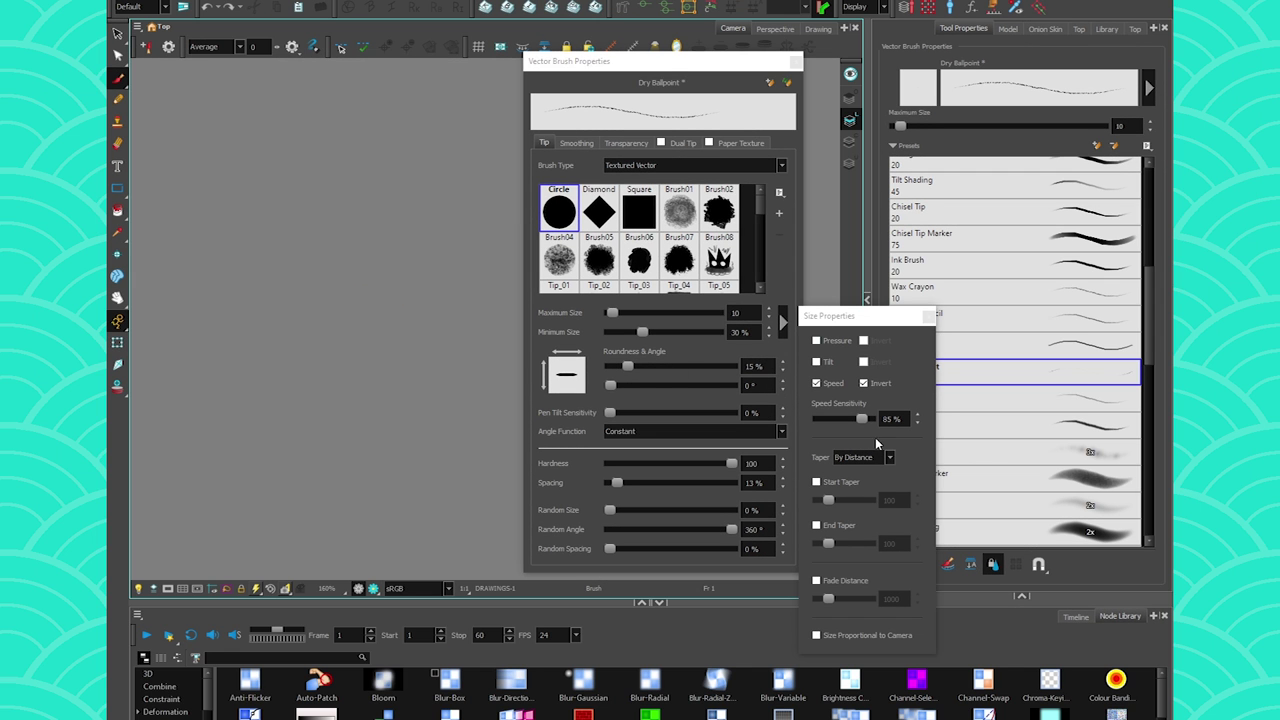
pyautogui.click(863, 383)
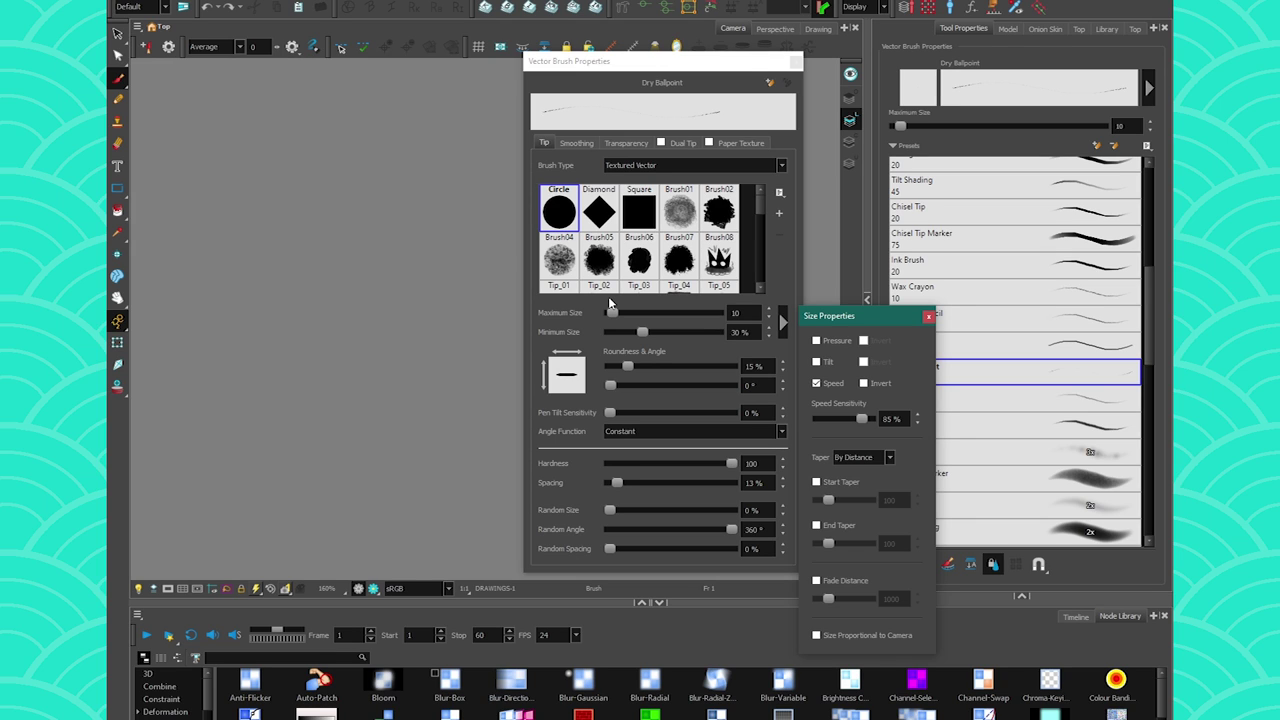
# - Sketch a cartoon figure's round torso and two splayed legs below it with loose, overlapping Dry Ballpoint strokes
pyautogui.moveTo(446, 308)
pyautogui.mouseDown()
pyautogui.moveTo(288, 180)
pyautogui.moveTo(378, 364)
pyautogui.moveTo(334, 520)
pyautogui.mouseUp()
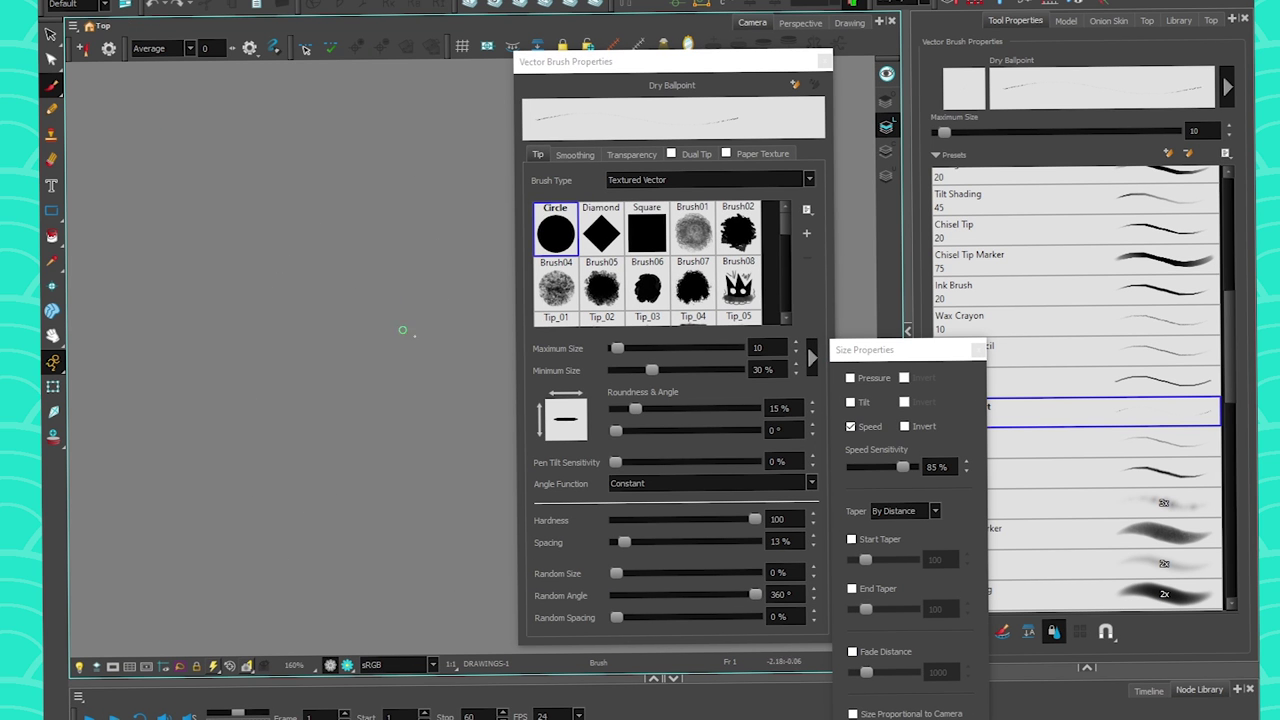
pyautogui.moveTo(394, 290)
pyautogui.mouseDown()
pyautogui.moveTo(395, 203)
pyautogui.moveTo(333, 215)
pyautogui.moveTo(404, 298)
pyautogui.mouseUp()
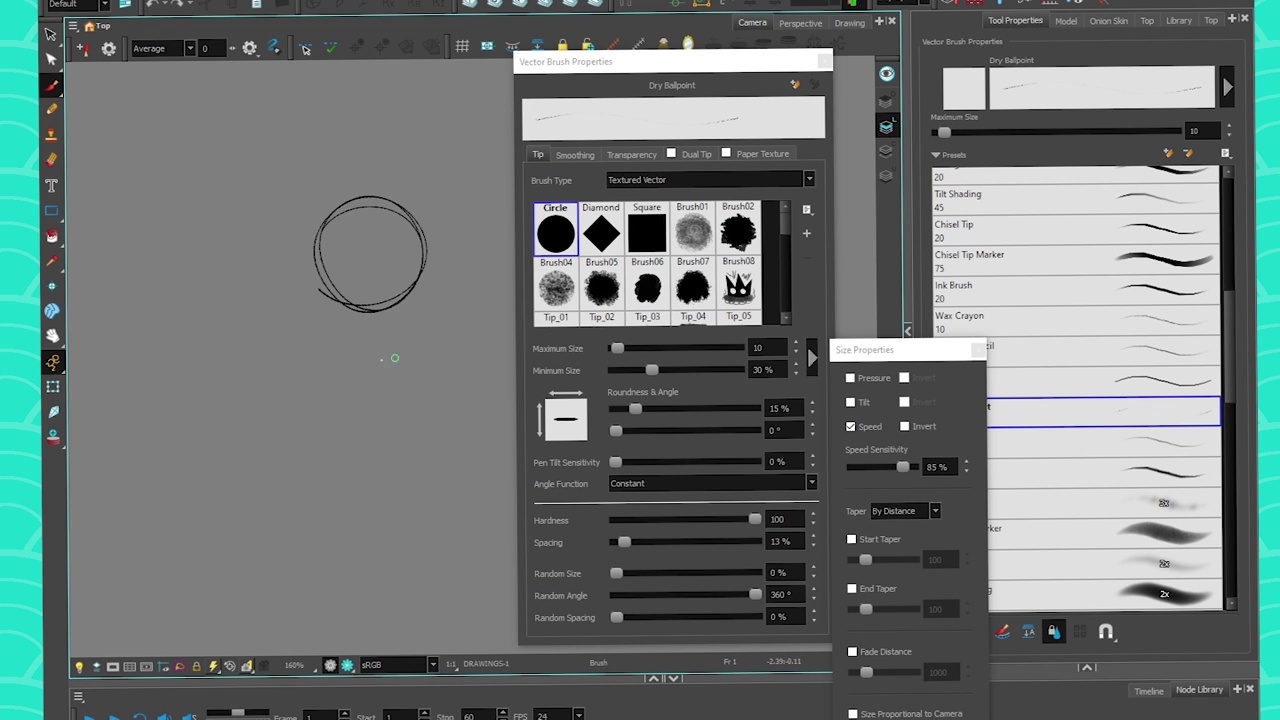
pyautogui.moveTo(690, 527)
pyautogui.mouseDown()
pyautogui.moveTo(484, 338)
pyautogui.moveTo(553, 545)
pyautogui.mouseUp()
pyautogui.moveTo(514, 380); pyautogui.dragTo(536, 545)
pyautogui.moveTo(478, 392); pyautogui.dragTo(395, 640)
pyautogui.moveTo(487, 356); pyautogui.dragTo(390, 672)
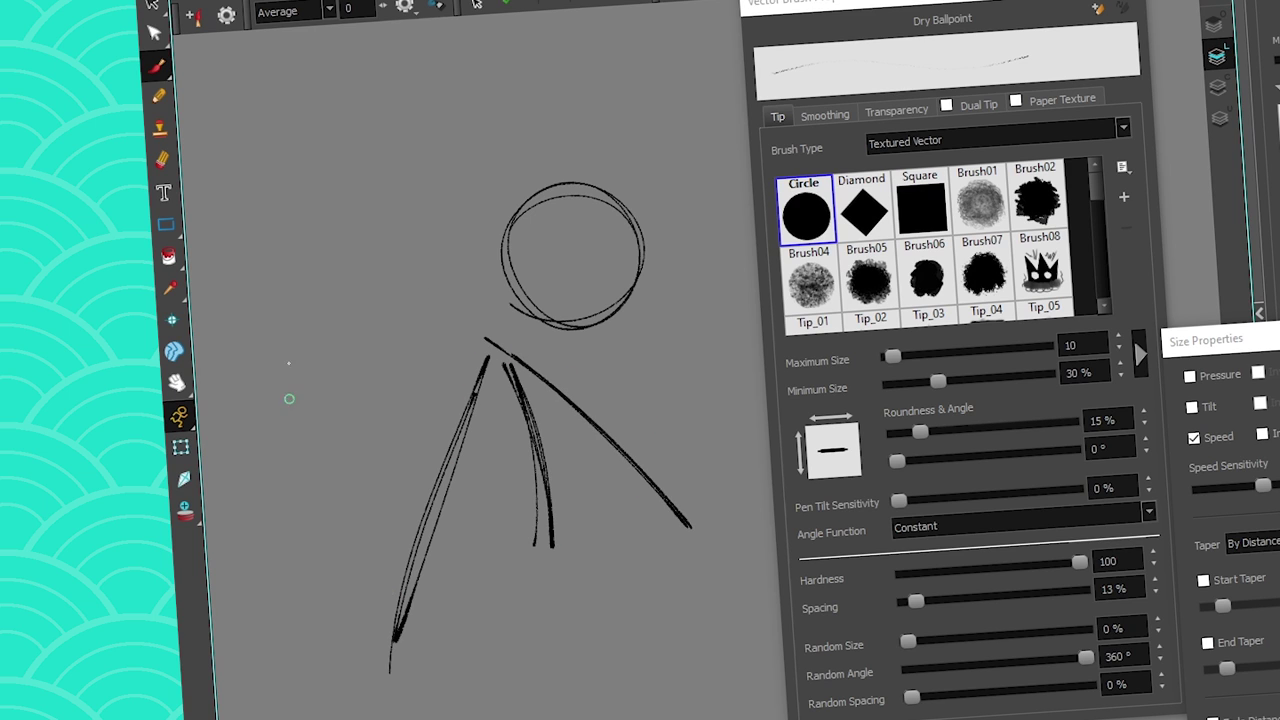
# - Add the figure's feet, the side lines of the body and the outstretched arms
pyautogui.moveTo(540, 543); pyautogui.dragTo(360, 682)
pyautogui.moveTo(480, 566)
pyautogui.mouseDown()
pyautogui.moveTo(542, 528)
pyautogui.moveTo(712, 618)
pyautogui.mouseUp()
pyautogui.moveTo(655, 480)
pyautogui.mouseDown()
pyautogui.moveTo(713, 607)
pyautogui.moveTo(625, 467)
pyautogui.mouseUp()
pyautogui.moveTo(636, 225); pyautogui.dragTo(668, 515)
pyautogui.moveTo(532, 192); pyautogui.dragTo(460, 382)
pyautogui.moveTo(498, 272)
pyautogui.mouseDown()
pyautogui.moveTo(525, 193)
pyautogui.moveTo(470, 171)
pyautogui.moveTo(500, 262)
pyautogui.mouseUp()
pyautogui.moveTo(630, 240)
pyautogui.mouseDown()
pyautogui.moveTo(750, 168)
pyautogui.moveTo(625, 318)
pyautogui.mouseUp()
# - Sketch the figure's round head above the torso with two oval eyes and a small nose
pyautogui.moveTo(572, 189)
pyautogui.mouseDown()
pyautogui.moveTo(652, 90)
pyautogui.moveTo(644, 131)
pyautogui.moveTo(636, 118)
pyautogui.mouseUp()
pyautogui.moveTo(568, 73); pyautogui.dragTo(557, 130)
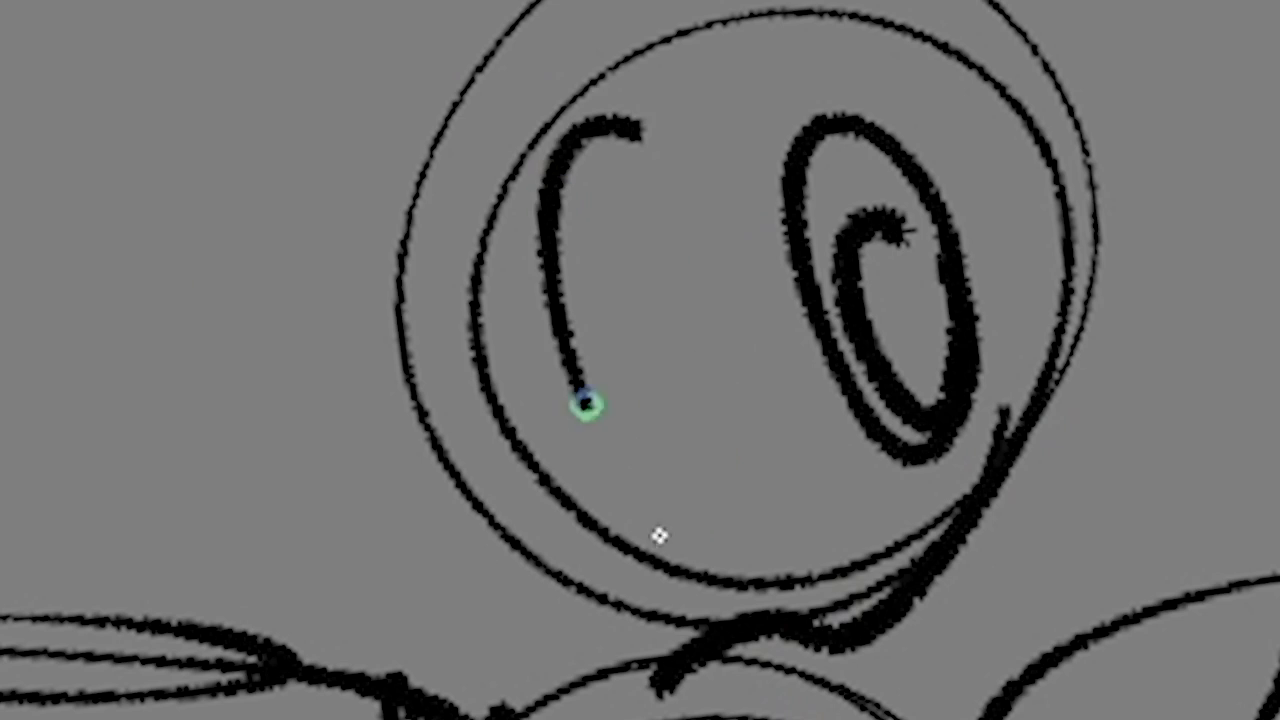
pyautogui.moveTo(587, 404)
pyautogui.mouseDown()
pyautogui.moveTo(709, 437)
pyautogui.moveTo(724, 412)
pyautogui.mouseUp()
pyautogui.moveTo(818, 414)
pyautogui.mouseDown()
pyautogui.moveTo(829, 429)
pyautogui.moveTo(758, 486)
pyautogui.mouseUp()
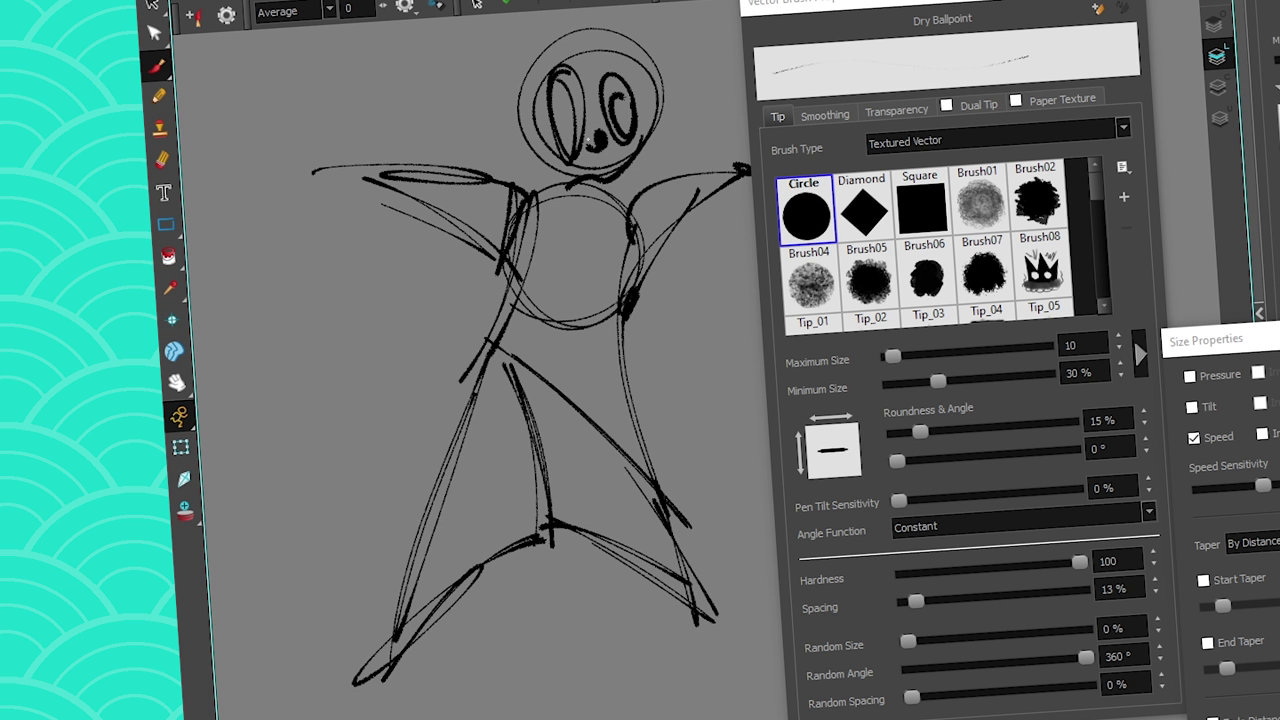
# - Draw a long looping curve beside and across the figure and a horizontal line beneath its feet
pyautogui.click(952, 448)
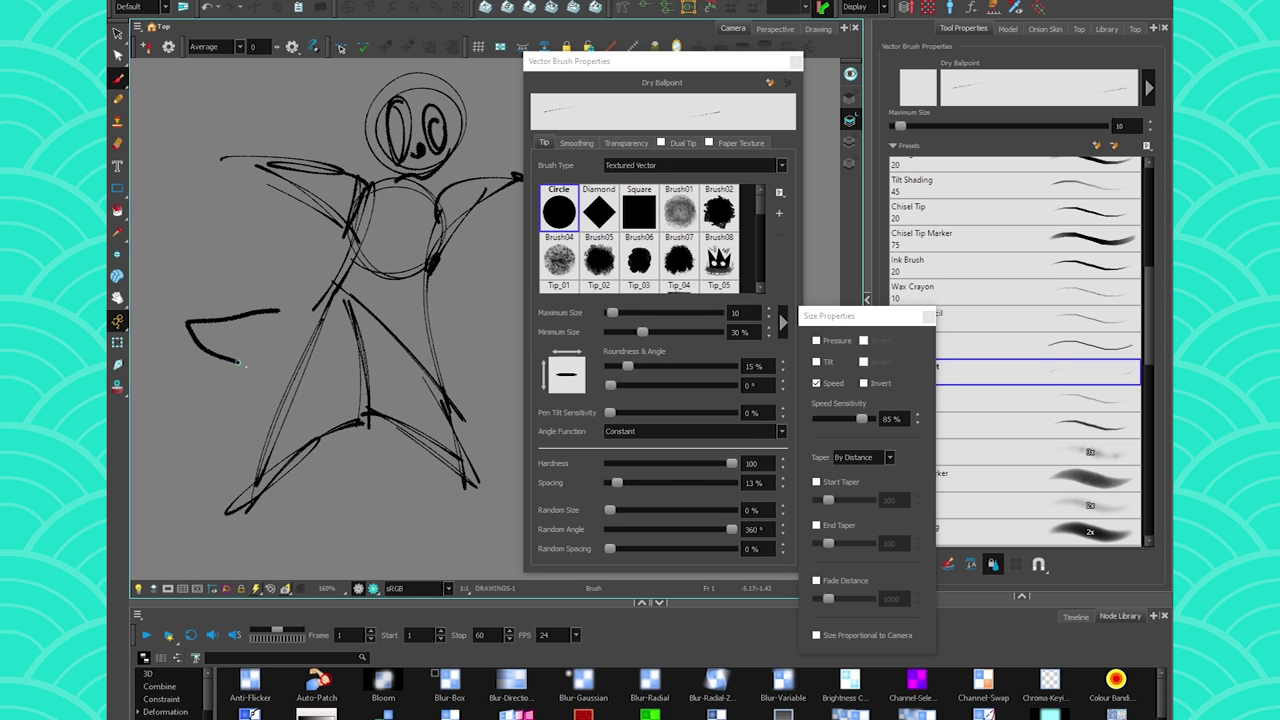
pyautogui.moveTo(238, 362)
pyautogui.mouseDown()
pyautogui.moveTo(260, 410)
pyautogui.moveTo(253, 321)
pyautogui.moveTo(283, 243)
pyautogui.moveTo(245, 282)
pyautogui.moveTo(397, 407)
pyautogui.moveTo(437, 264)
pyautogui.moveTo(308, 450)
pyautogui.mouseUp()
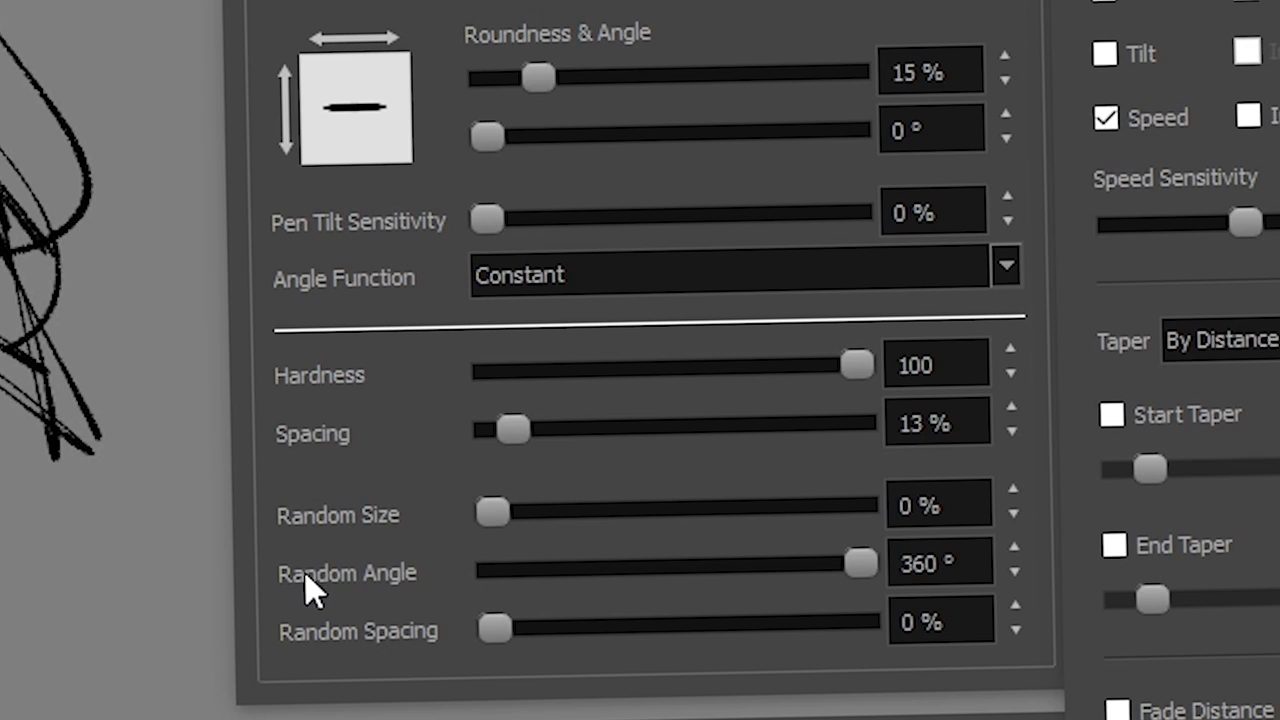
pyautogui.moveTo(86, 537); pyautogui.dragTo(2, 538)
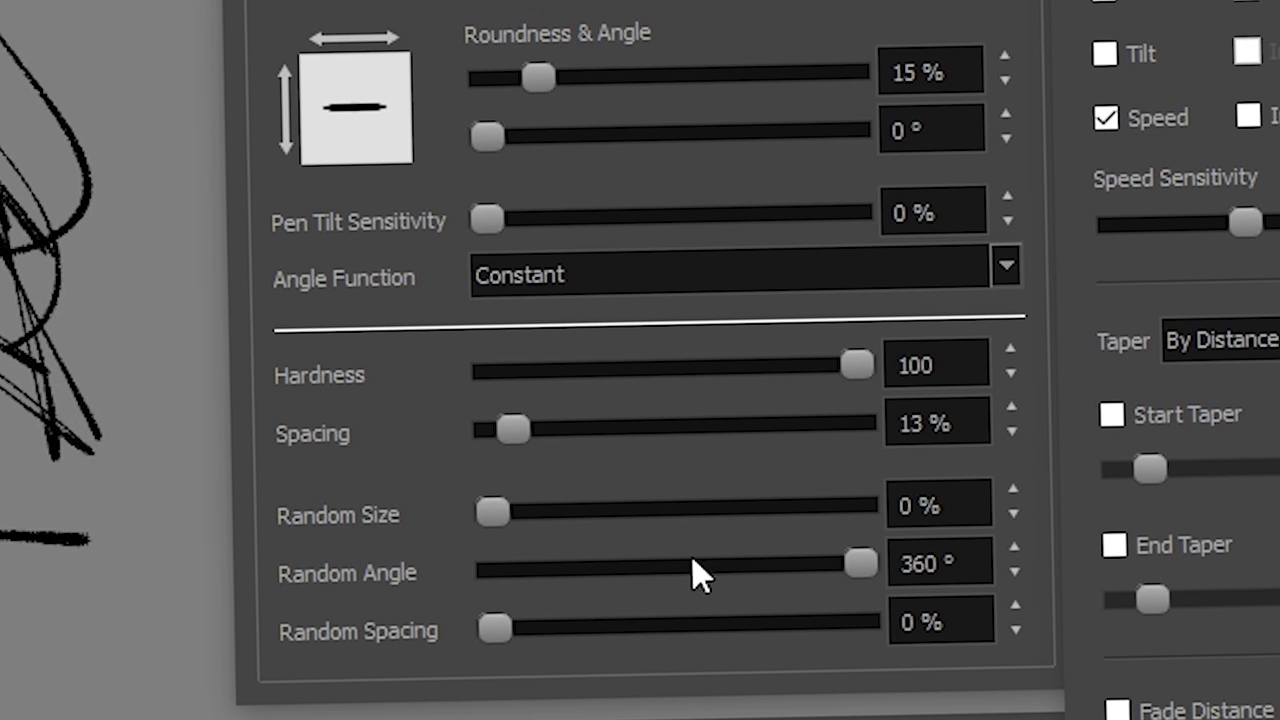
# - Set the brush's Random Angle to 0° and draw a zigzag stroke beside the figure's hip
pyautogui.moveTo(780, 575); pyautogui.dragTo(151, 583)
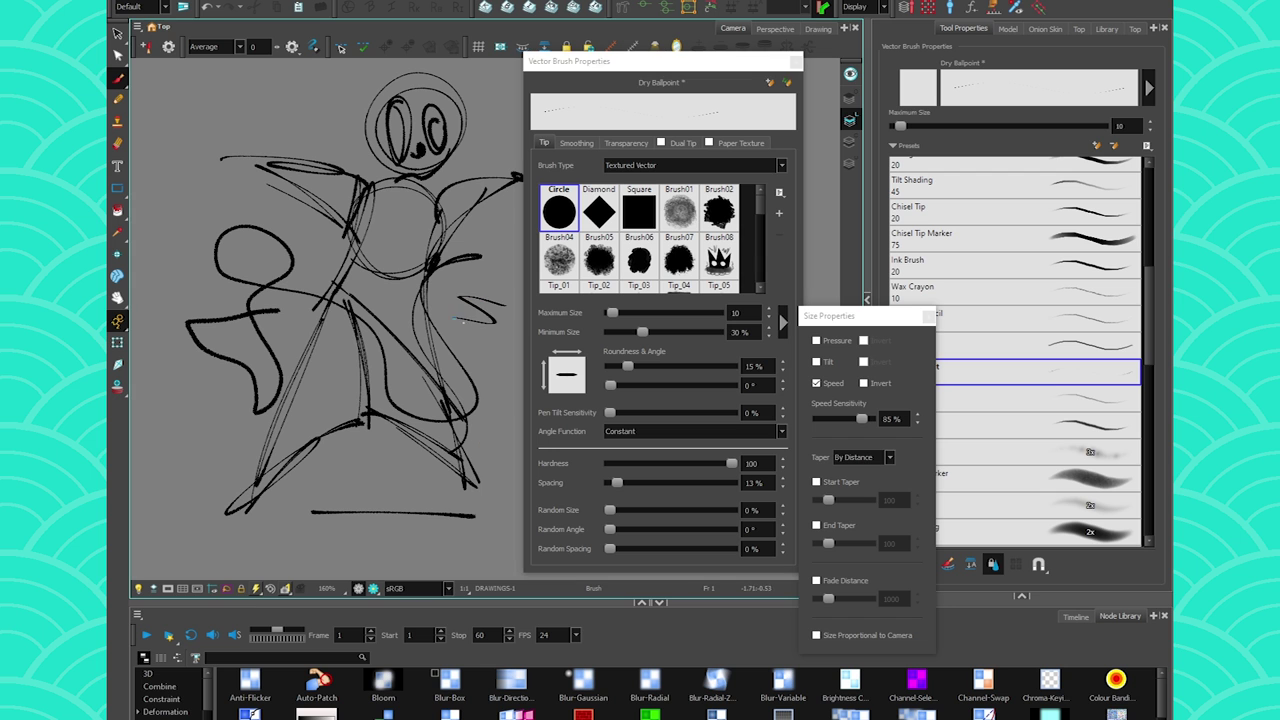
pyautogui.moveTo(461, 320)
pyautogui.mouseDown()
pyautogui.moveTo(493, 397)
pyautogui.moveTo(474, 455)
pyautogui.mouseUp()
# - Enlarge the brush to a maximum size of 78.3 and letter "Zeb" in the empty area beside the figure
pyautogui.moveTo(493, 516)
pyautogui.mouseDown()
pyautogui.moveTo(423, 486)
pyautogui.moveTo(179, 469)
pyautogui.mouseUp()
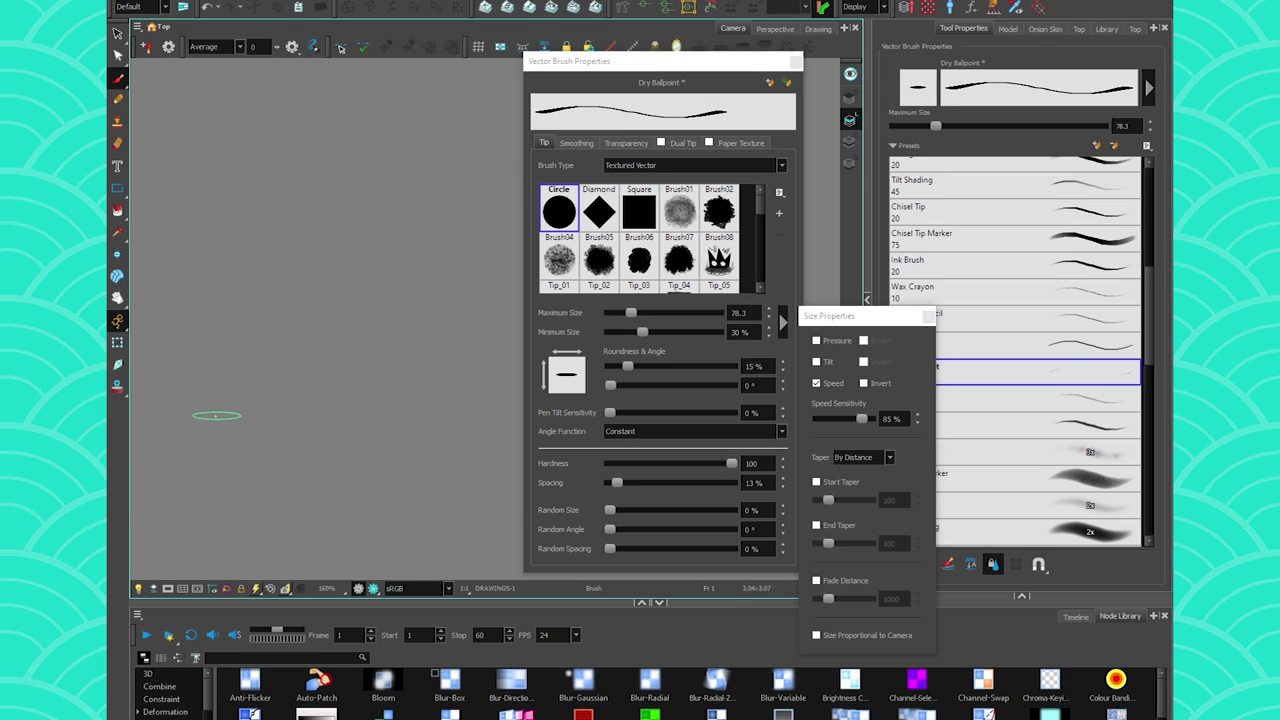
pyautogui.moveTo(246, 241)
pyautogui.mouseDown()
pyautogui.moveTo(175, 157)
pyautogui.moveTo(348, 177)
pyautogui.moveTo(382, 233)
pyautogui.moveTo(175, 455)
pyautogui.moveTo(418, 449)
pyautogui.moveTo(405, 386)
pyautogui.mouseUp()
pyautogui.moveTo(406, 470); pyautogui.dragTo(232, 497)
pyautogui.moveTo(272, 386)
pyautogui.mouseDown()
pyautogui.moveTo(312, 338)
pyautogui.moveTo(462, 398)
pyautogui.mouseUp()
pyautogui.press('space')
pyautogui.moveTo(440, 460); pyautogui.dragTo(190, 472)
pyautogui.moveTo(297, 157); pyautogui.dragTo(291, 487)
pyautogui.moveTo(272, 374)
pyautogui.mouseDown()
pyautogui.moveTo(279, 353)
pyautogui.moveTo(297, 477)
pyautogui.moveTo(275, 475)
pyautogui.mouseUp()
# - Complete the word "Zebird" by lettering "ird" in the same calligraphic strokes
pyautogui.press('space')
pyautogui.moveTo(414, 490); pyautogui.dragTo(222, 492)
pyautogui.moveTo(349, 291); pyautogui.dragTo(372, 508)
pyautogui.moveTo(348, 242); pyautogui.dragTo(362, 241)
pyautogui.press('space')
pyautogui.moveTo(460, 449); pyautogui.dragTo(299, 408)
pyautogui.moveTo(296, 241)
pyautogui.mouseDown()
pyautogui.moveTo(322, 360)
pyautogui.moveTo(448, 262)
pyautogui.mouseUp()
pyautogui.moveTo(449, 423); pyautogui.dragTo(272, 449)
pyautogui.moveTo(455, 165); pyautogui.dragTo(445, 505)
pyautogui.moveTo(445, 308)
pyautogui.mouseDown()
pyautogui.moveTo(395, 483)
pyautogui.moveTo(440, 476)
pyautogui.mouseUp()
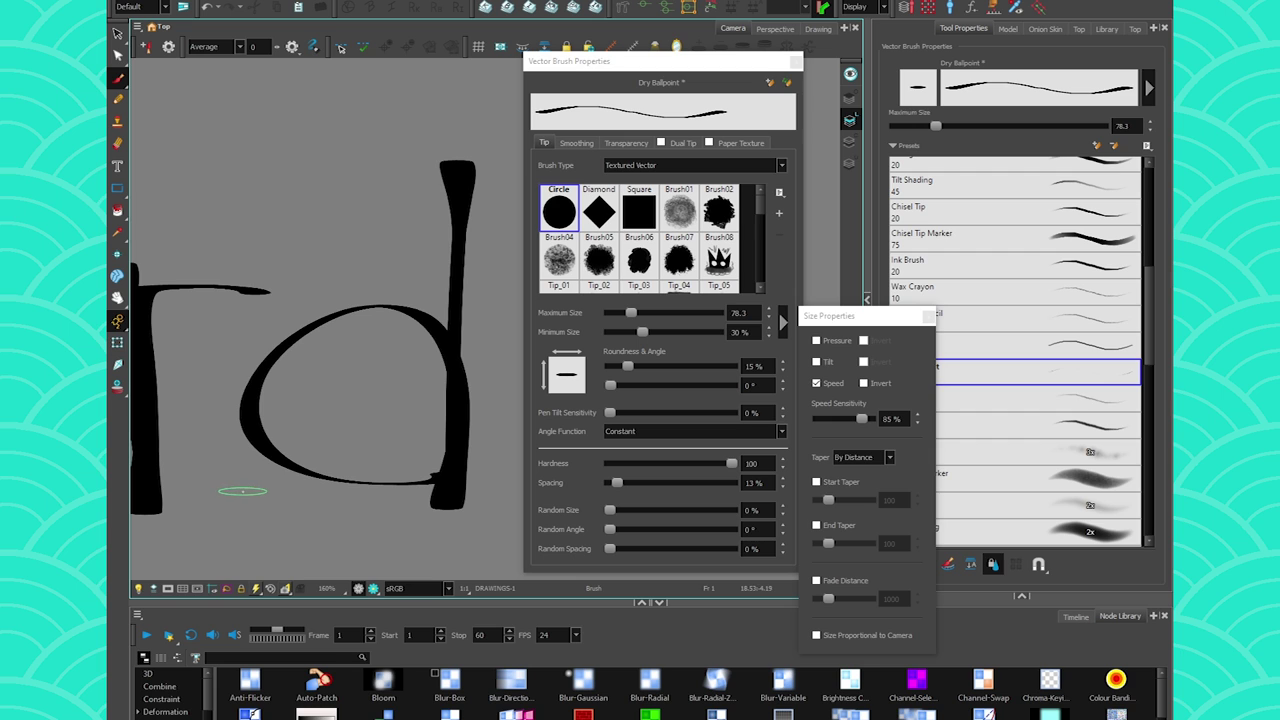
# - Select the letters of "Zebird" one after another to inspect their individual vector strokes
pyautogui.scroll(-5, 242, 491)
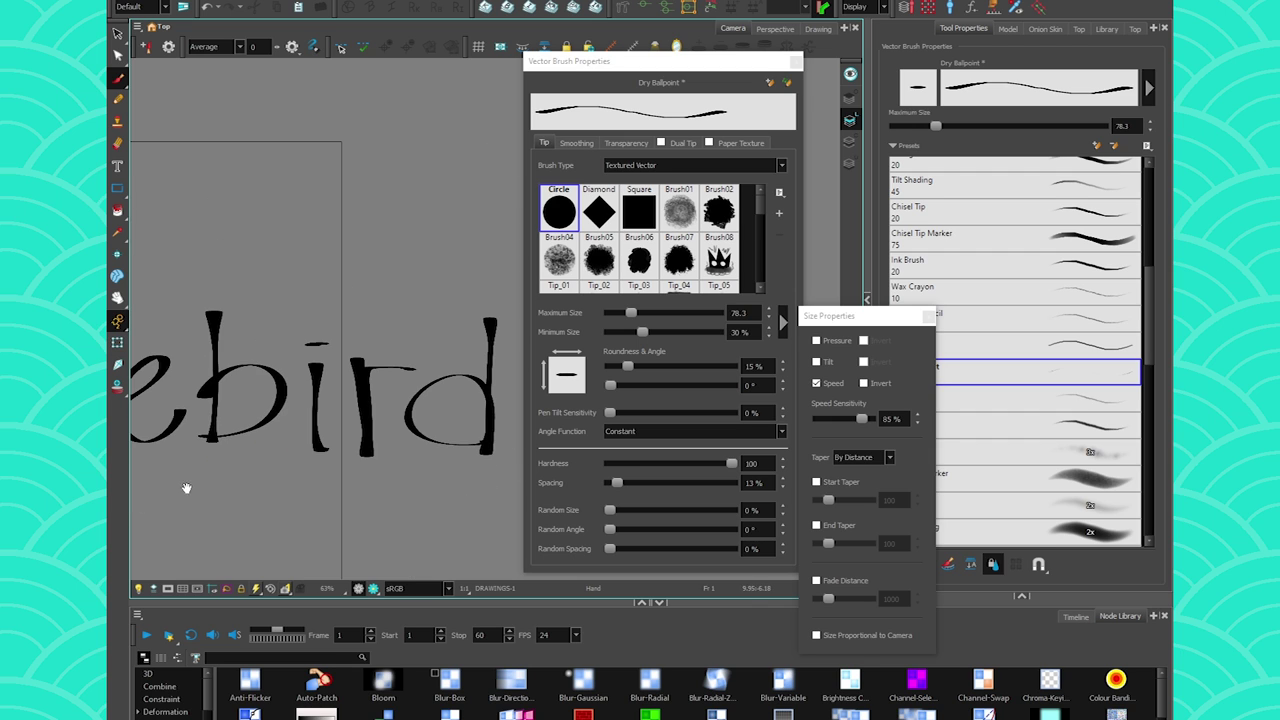
pyautogui.moveTo(188, 485); pyautogui.dragTo(387, 465)
pyautogui.click(117, 34)
pyautogui.click(270, 345)
pyautogui.click(342, 342)
pyautogui.click(419, 300)
pyautogui.click(508, 318)
pyautogui.click(606, 372)
pyautogui.click(689, 348)
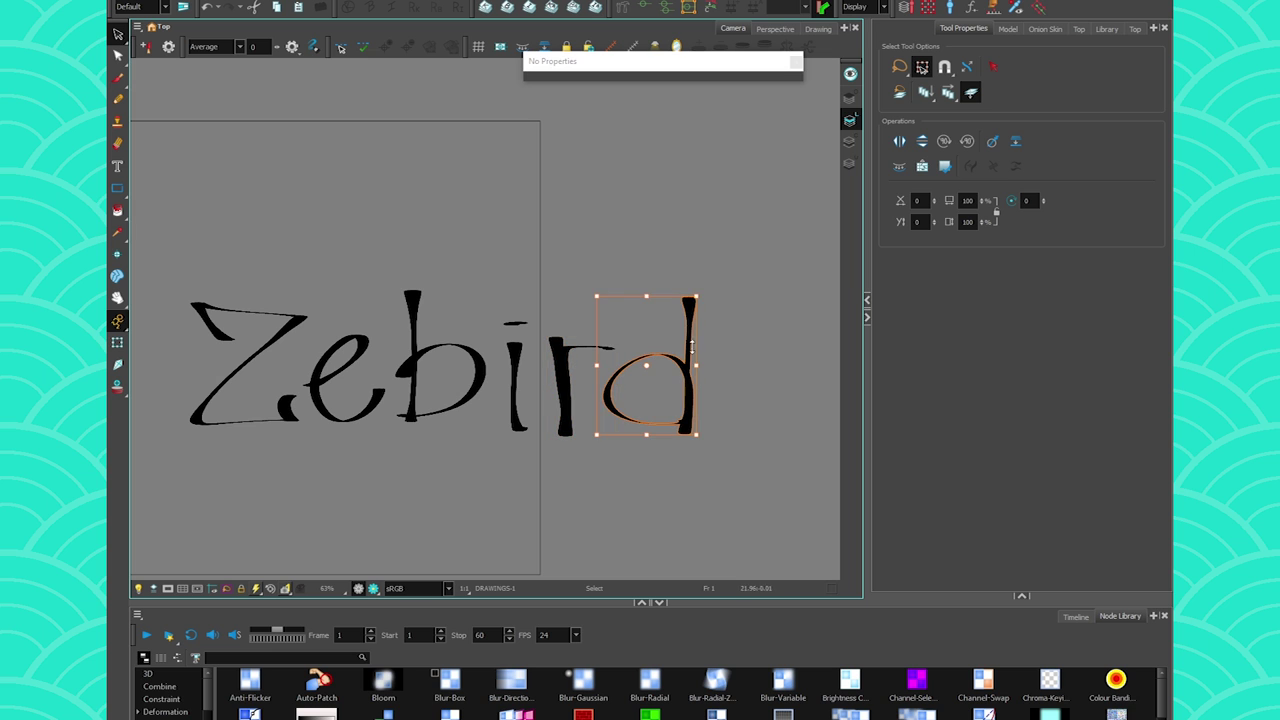
# - Examine the textured edges of the figure's lines up close, selecting a body stroke and the looping curve
pyautogui.scroll(9, 666, 374)
pyautogui.scroll(-6, 689, 343)
pyautogui.press('space')
pyautogui.moveTo(204, 431); pyautogui.dragTo(598, 440)
pyautogui.moveTo(362, 436)
pyautogui.mouseDown()
pyautogui.moveTo(674, 497)
pyautogui.moveTo(808, 496)
pyautogui.mouseUp()
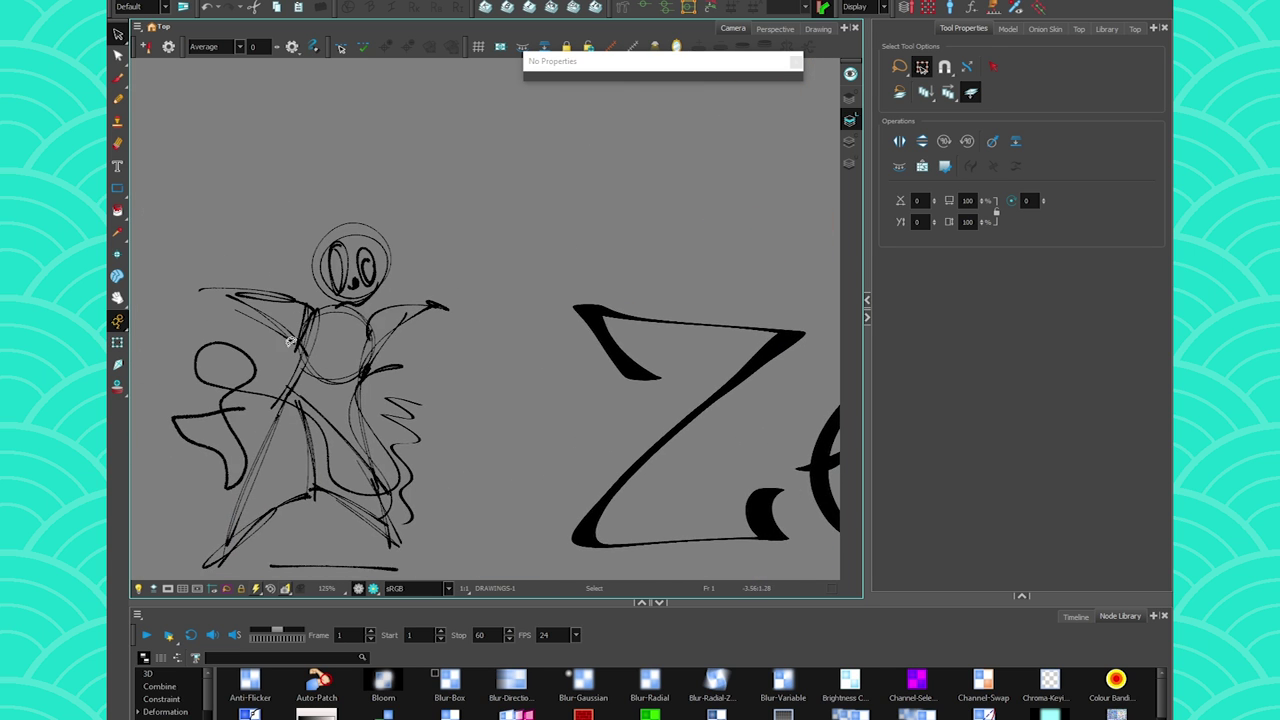
pyautogui.scroll(6, 293, 345)
pyautogui.click(467, 372)
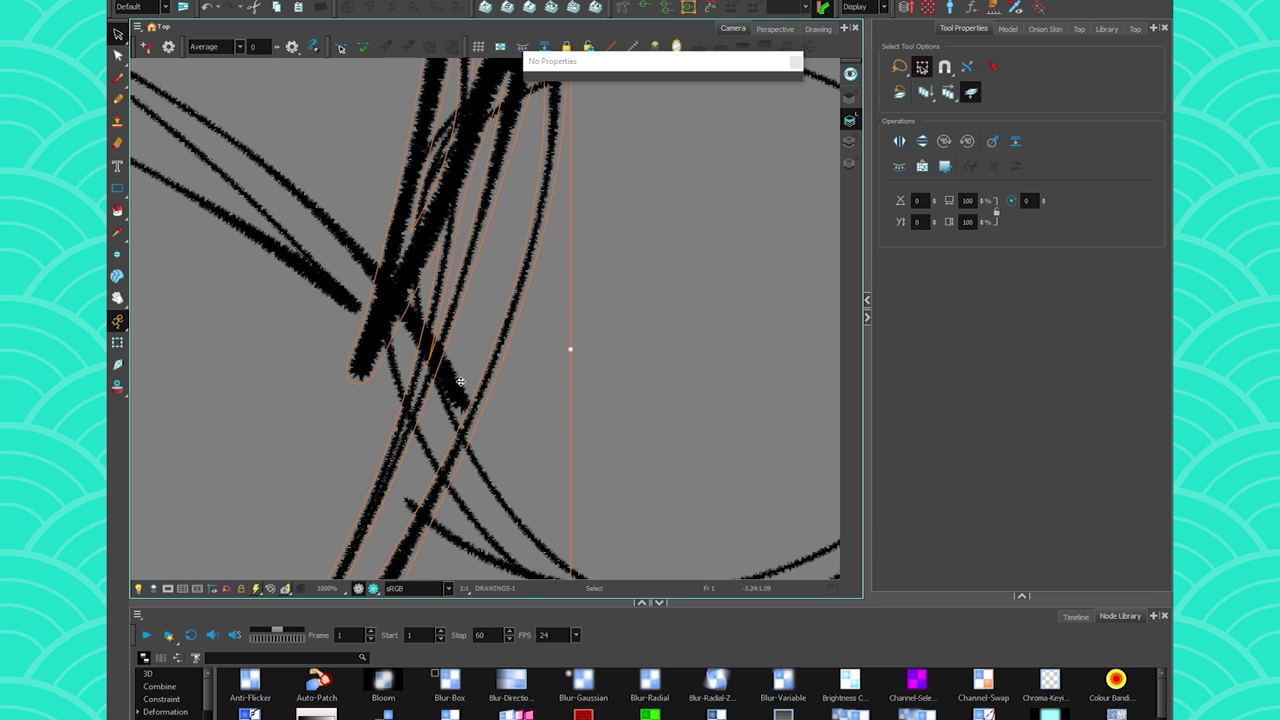
pyautogui.scroll(5, 470, 369)
pyautogui.scroll(-7, 320, 432)
pyautogui.moveTo(225, 463); pyautogui.dragTo(642, 419)
pyautogui.click(334, 381)
pyautogui.click(383, 397)
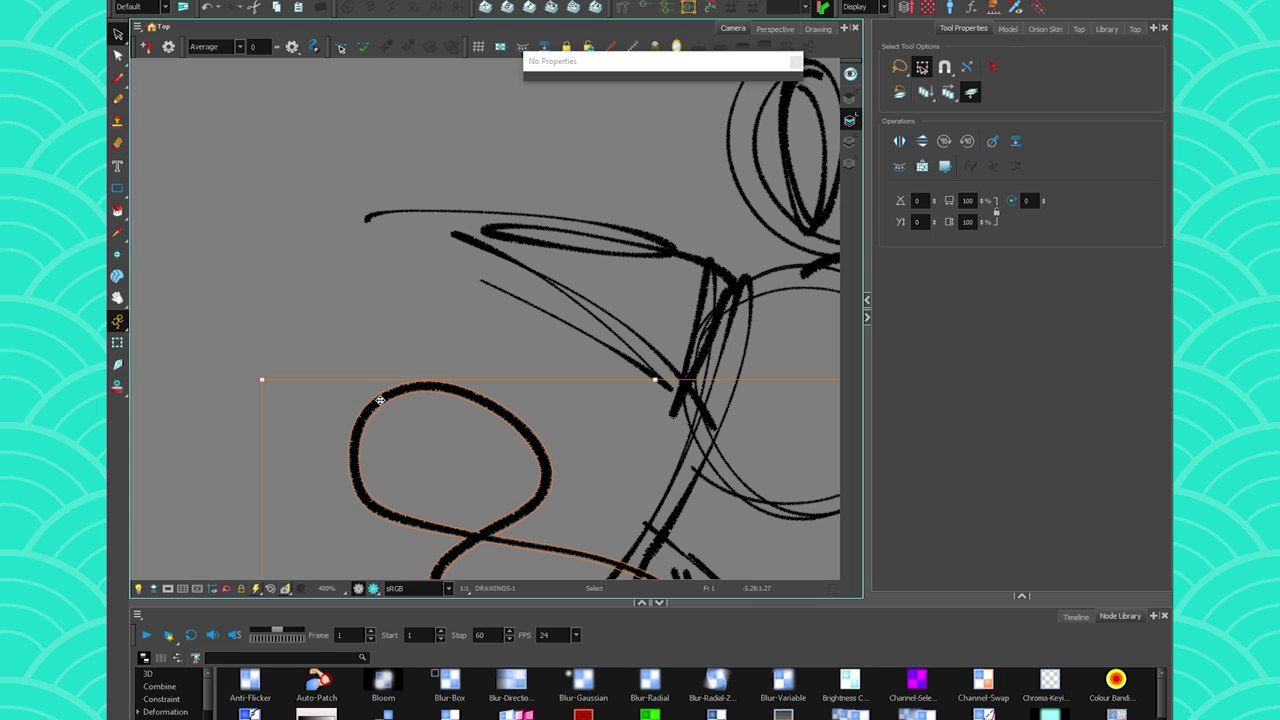
# - Return to the Brush tool and choose the Geometric FX preset, with an empty canvas area in view
pyautogui.click(117, 78)
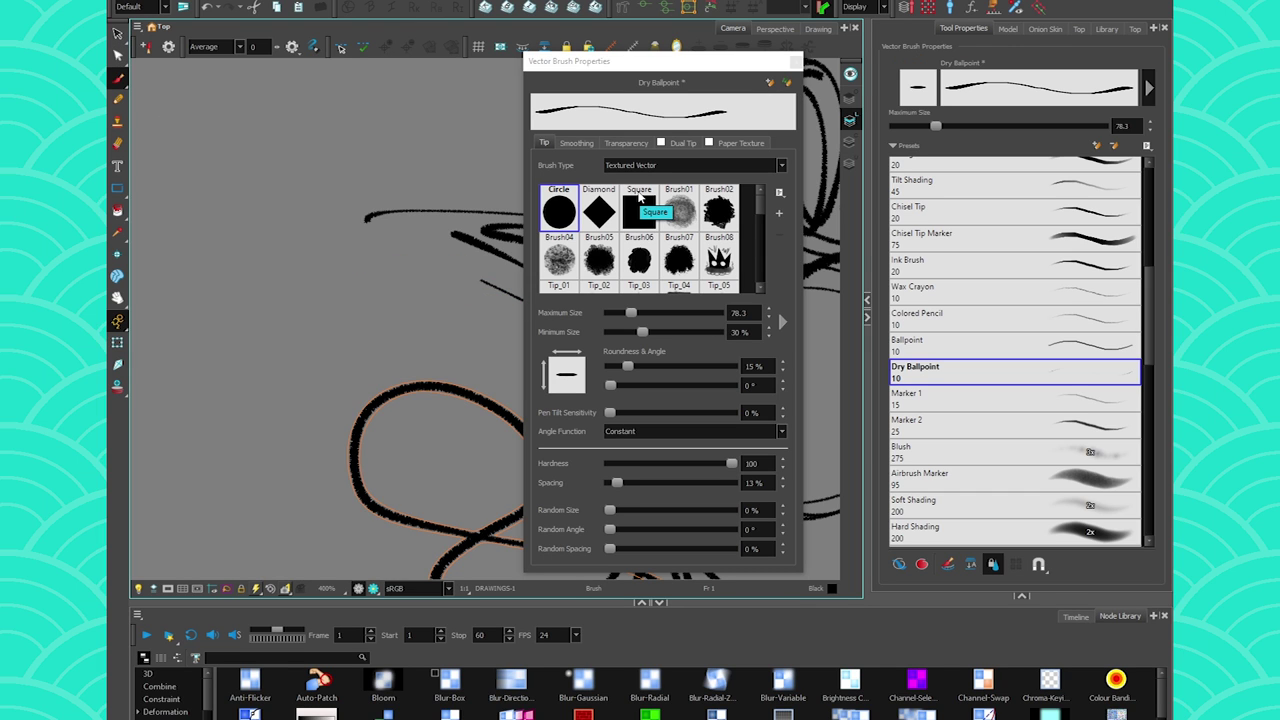
pyautogui.scroll(7, 1142, 283)
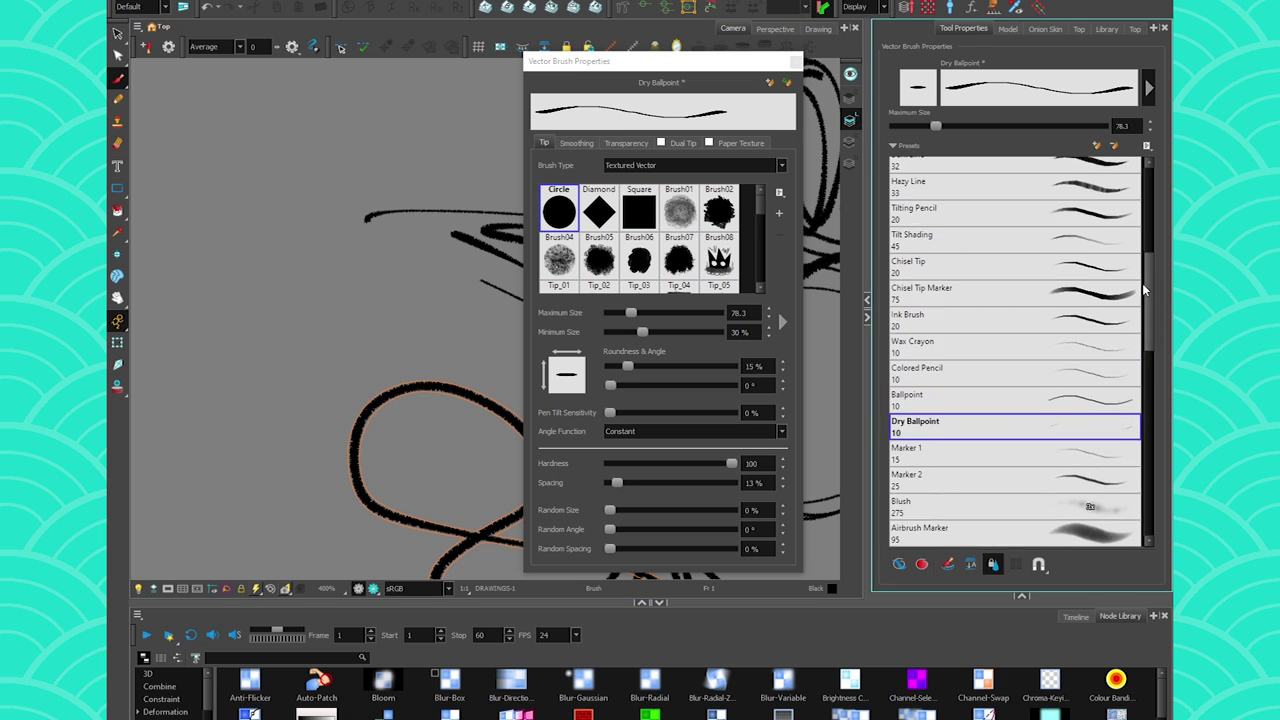
pyautogui.click(1015, 335)
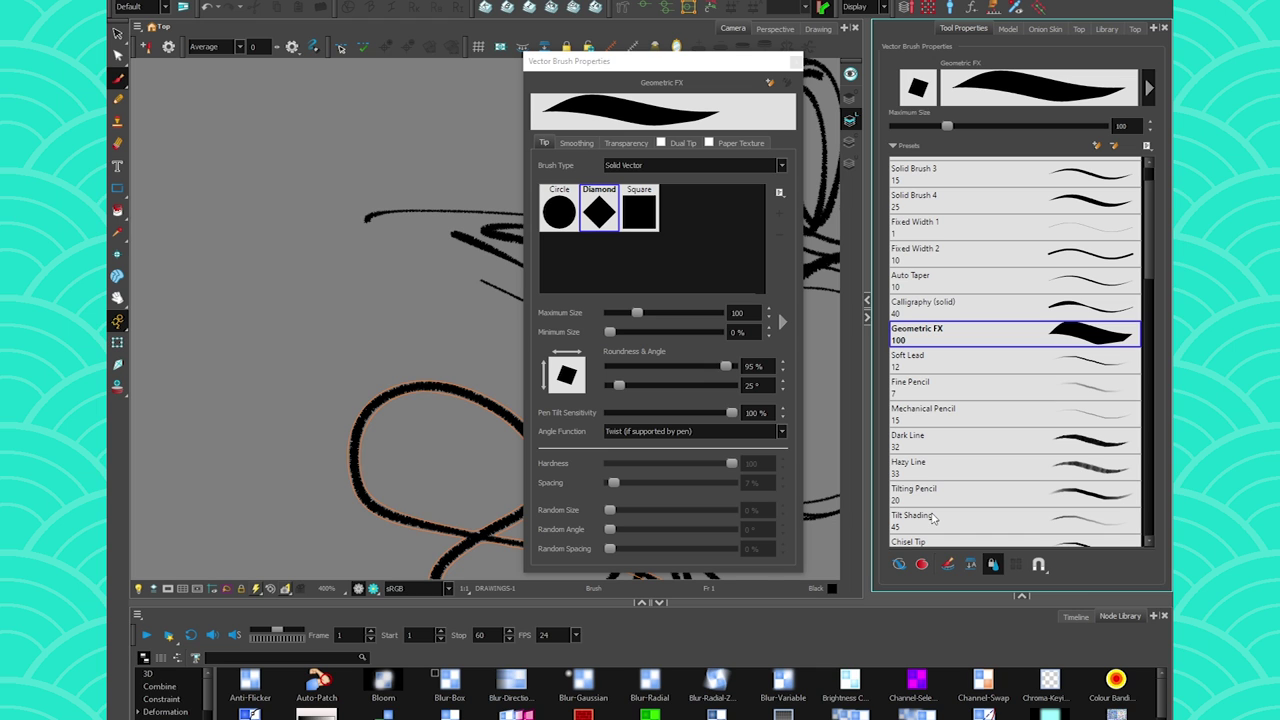
pyautogui.press('space')
pyautogui.moveTo(220, 311); pyautogui.dragTo(370, 320)
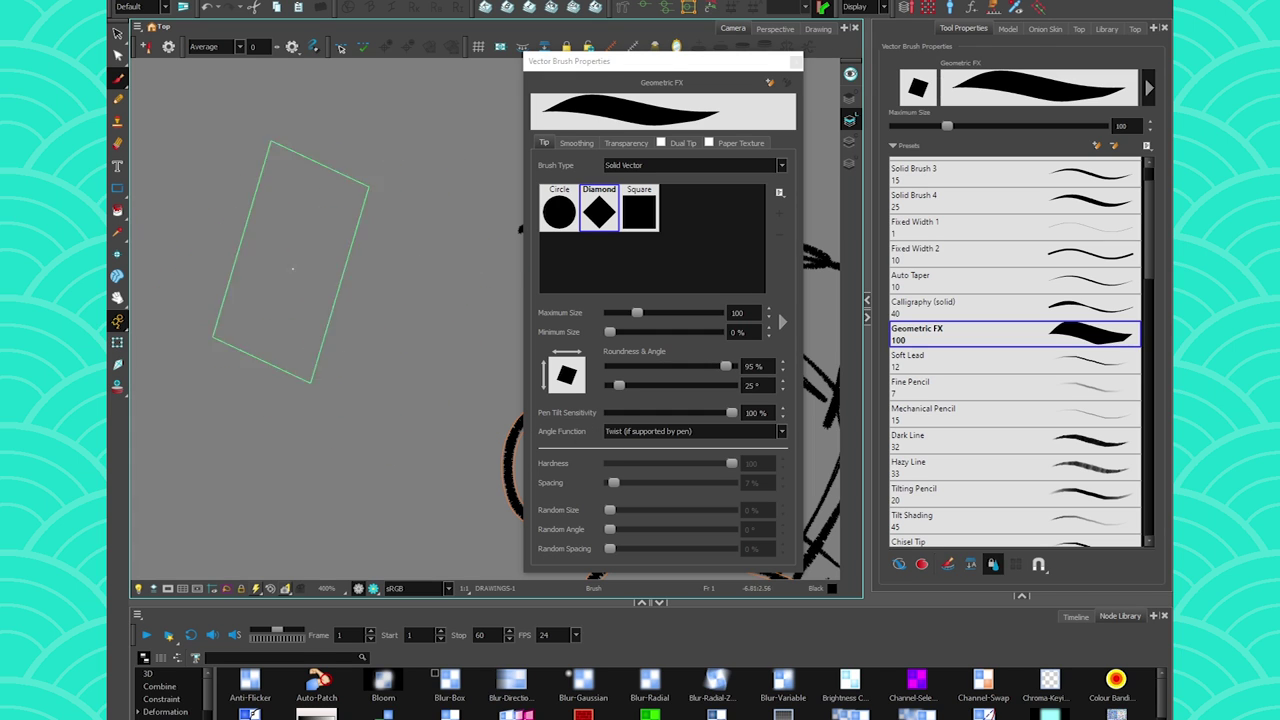
pyautogui.moveTo(291, 305)
pyautogui.mouseDown()
pyautogui.moveTo(294, 323)
pyautogui.moveTo(421, 323)
pyautogui.mouseUp()
pyautogui.scroll(-4, 300, 271)
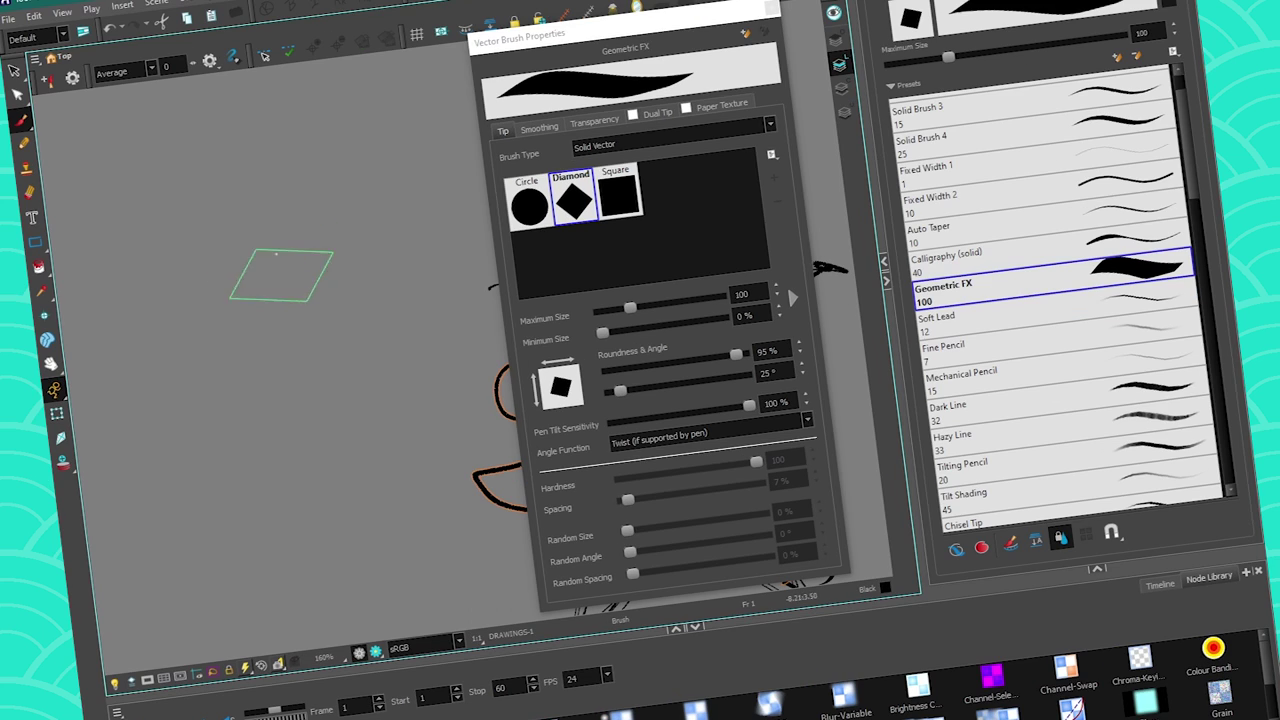
# - Draw several thick and winding test strokes with the Geometric FX brush while varying the pen tilt, undoing each attempt
pyautogui.moveTo(286, 286)
pyautogui.mouseDown()
pyautogui.moveTo(336, 425)
pyautogui.moveTo(314, 482)
pyautogui.mouseUp()
pyautogui.moveTo(339, 432); pyautogui.dragTo(320, 458)
pyautogui.hotkey('ctrl', 'z')
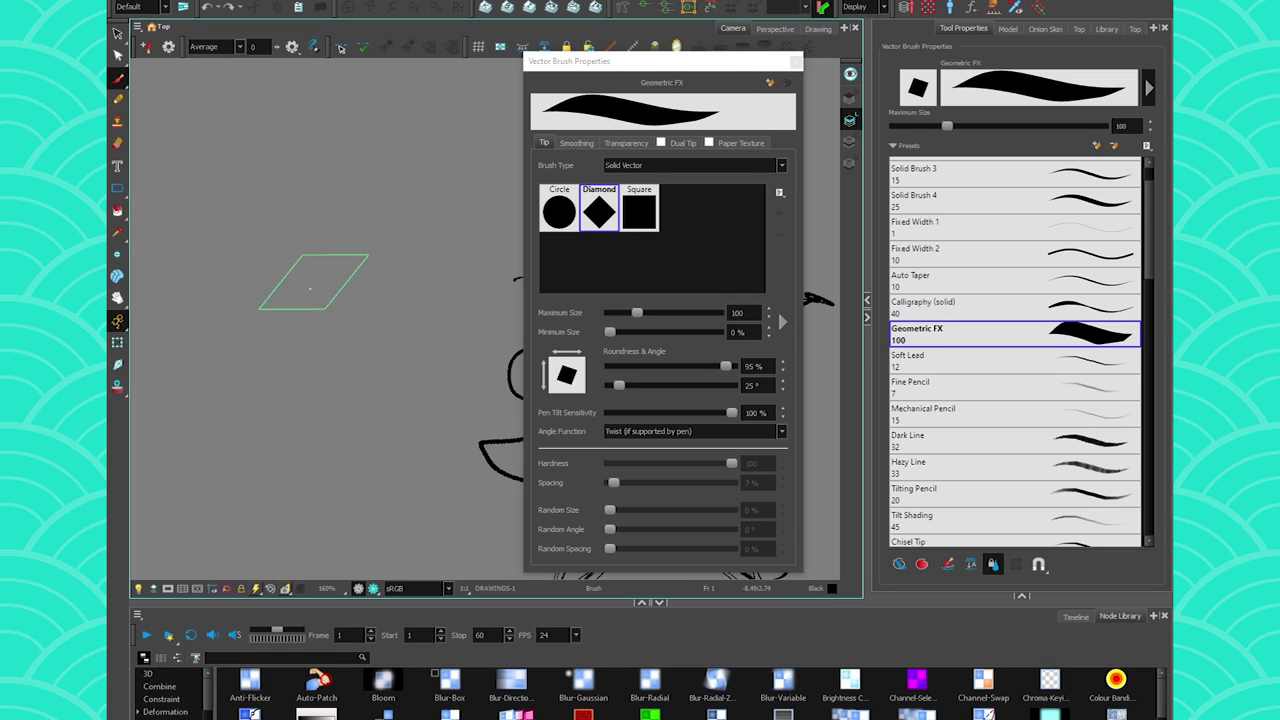
pyautogui.moveTo(345, 258)
pyautogui.mouseDown()
pyautogui.moveTo(298, 246)
pyautogui.moveTo(235, 247)
pyautogui.moveTo(361, 362)
pyautogui.moveTo(295, 379)
pyautogui.moveTo(342, 477)
pyautogui.moveTo(222, 465)
pyautogui.moveTo(262, 344)
pyautogui.moveTo(306, 418)
pyautogui.moveTo(310, 342)
pyautogui.mouseUp()
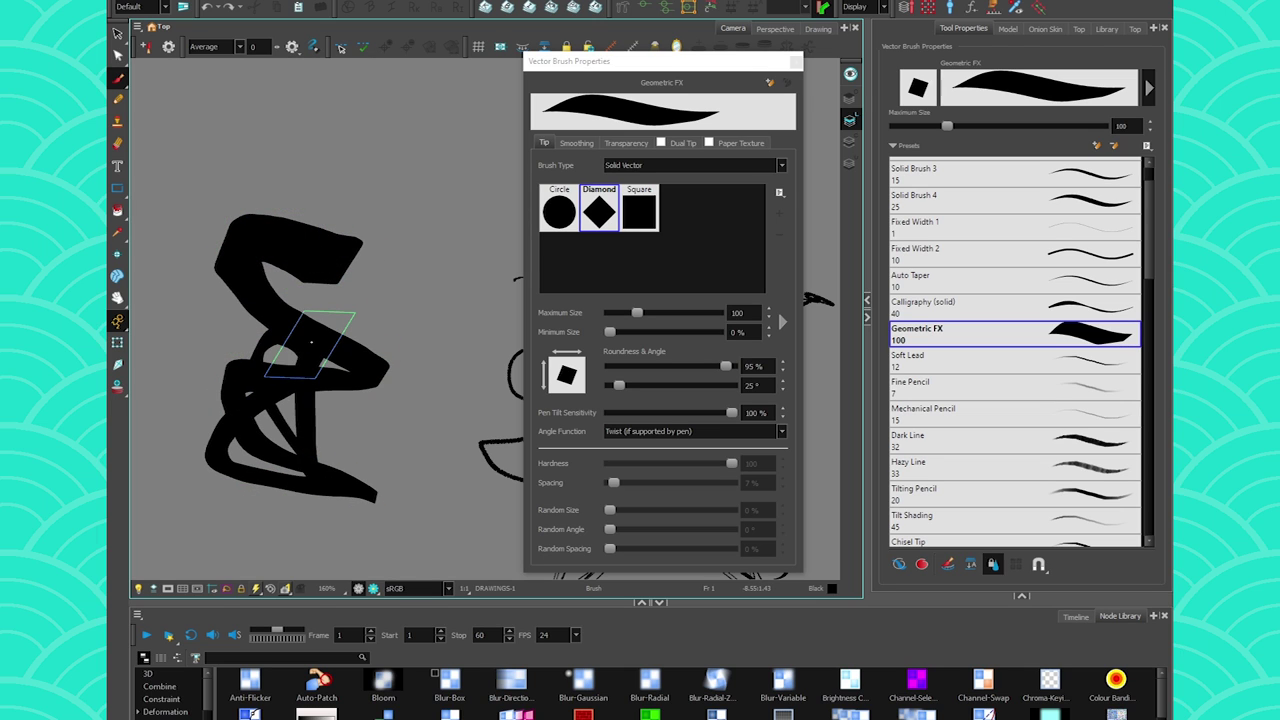
pyautogui.hotkey('ctrl', 'z')
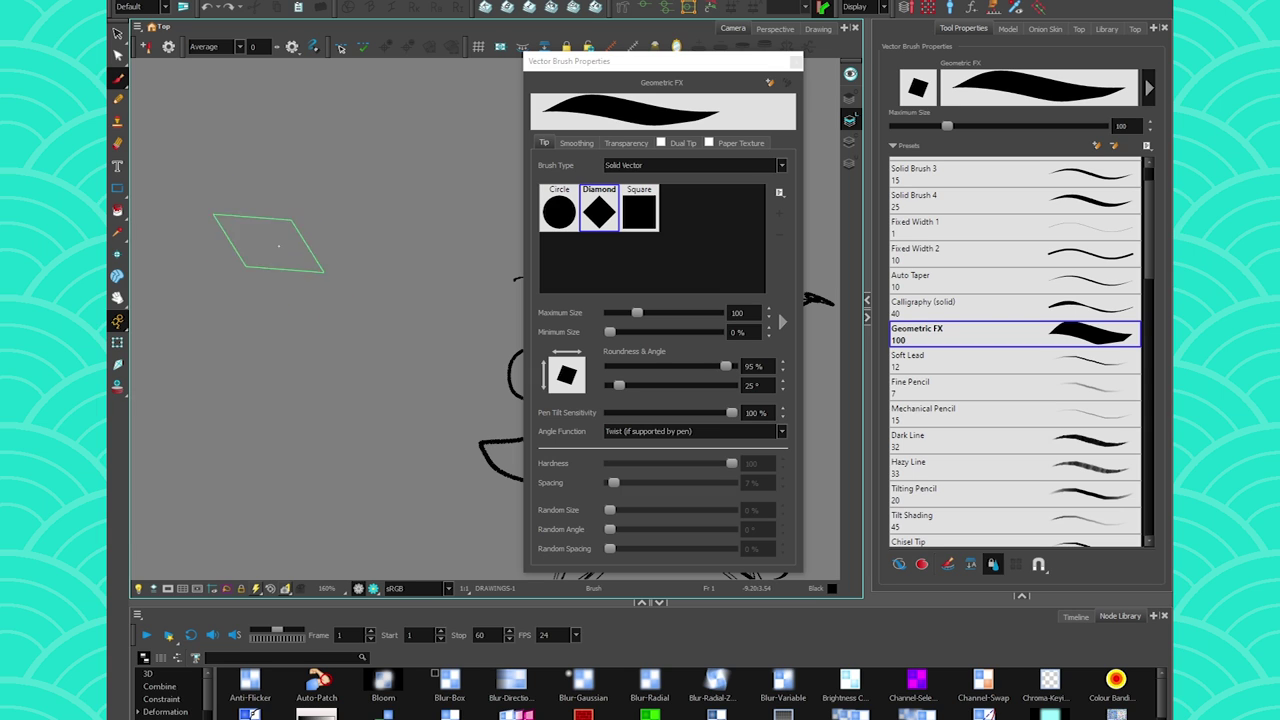
pyautogui.moveTo(288, 246)
pyautogui.mouseDown()
pyautogui.moveTo(286, 263)
pyautogui.moveTo(334, 243)
pyautogui.moveTo(318, 243)
pyautogui.moveTo(263, 176)
pyautogui.moveTo(250, 185)
pyautogui.moveTo(233, 341)
pyautogui.moveTo(334, 494)
pyautogui.moveTo(271, 614)
pyautogui.mouseUp()
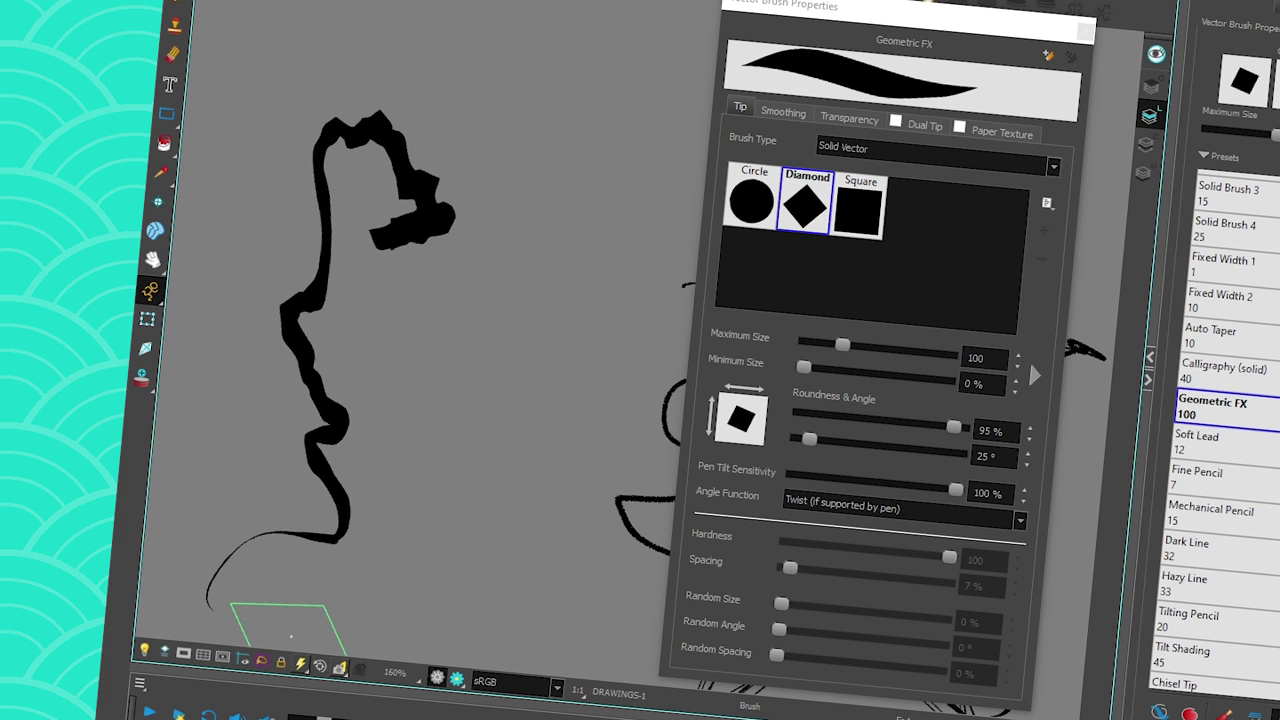
pyautogui.hotkey('ctrl', 'z')
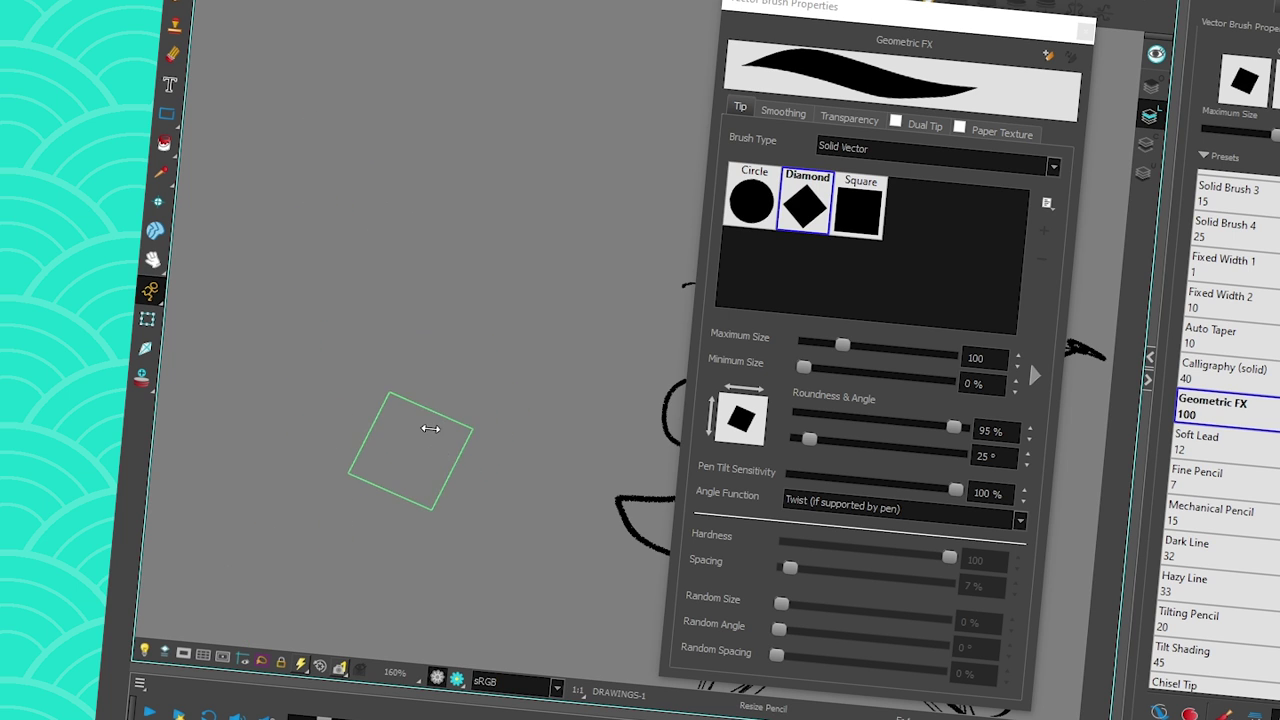
# - Enlarge the Geometric FX brush to a maximum size of 115.6, draw a long curling test stroke and undo it
pyautogui.press('o')
pyautogui.moveTo(435, 448); pyautogui.dragTo(583, 243)
pyautogui.moveTo(596, 286)
pyautogui.mouseDown()
pyautogui.moveTo(600, 265)
pyautogui.moveTo(480, 129)
pyautogui.moveTo(318, 215)
pyautogui.moveTo(340, 394)
pyautogui.moveTo(510, 524)
pyautogui.moveTo(428, 662)
pyautogui.mouseUp()
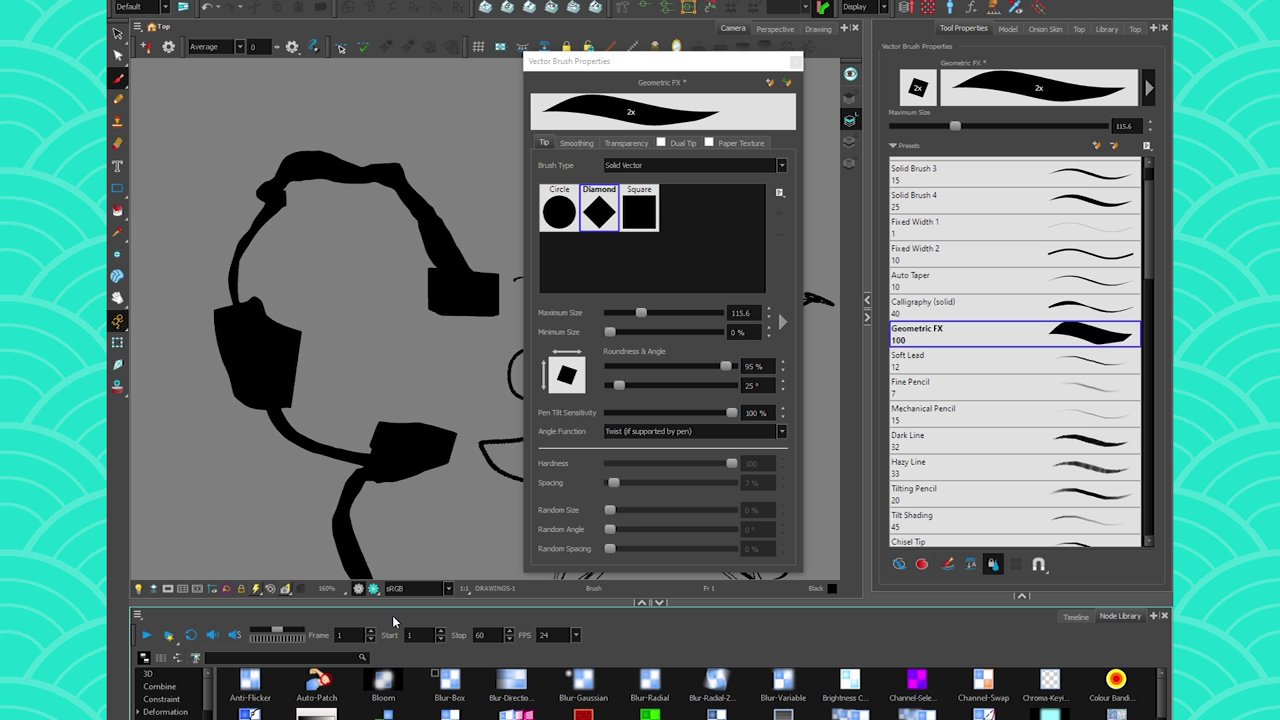
pyautogui.hotkey('ctrl', 'z')
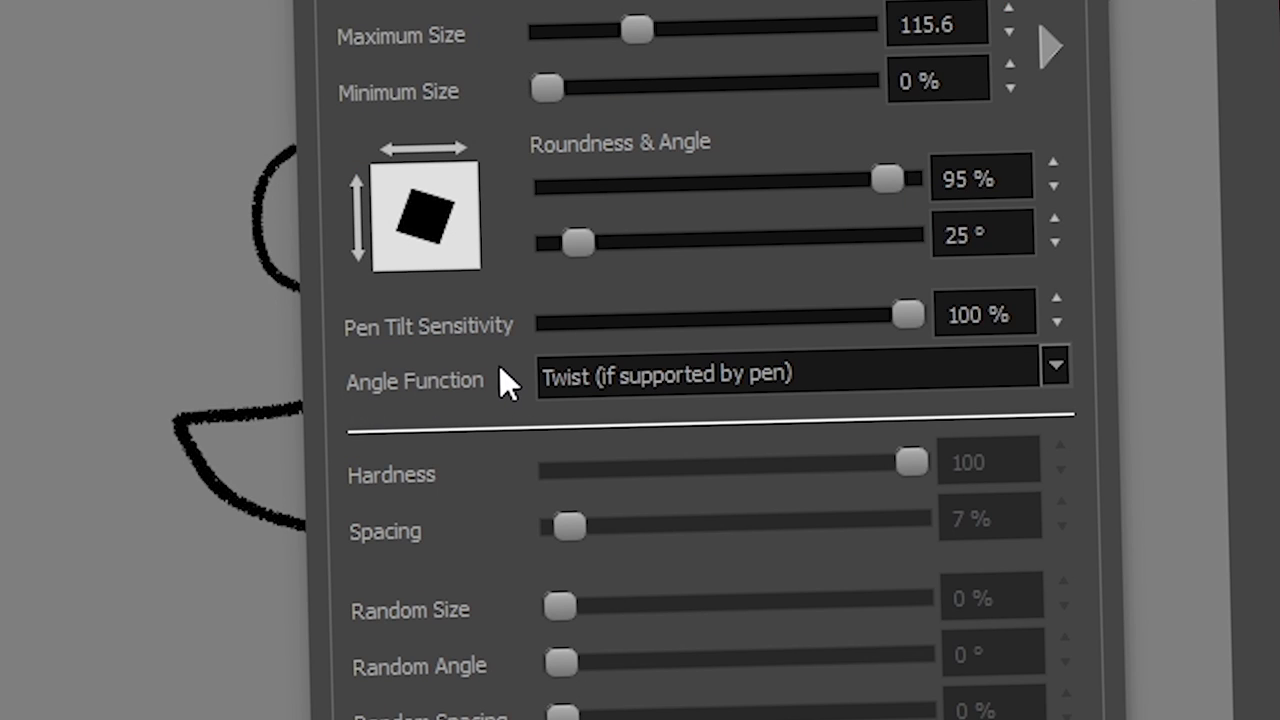
# - Try the Geometric FX brush with the Constant and Azimuth angle functions, drawing winding test strokes and undoing them
pyautogui.click(566, 377)
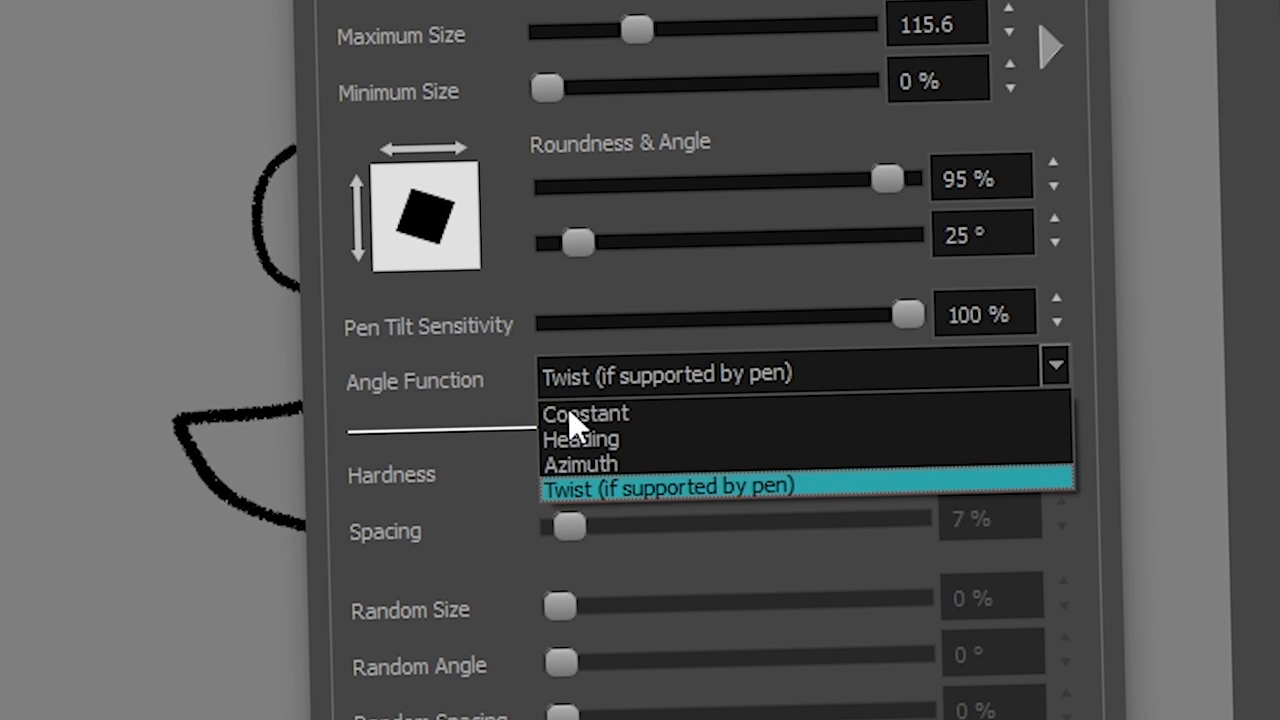
pyautogui.click(560, 418)
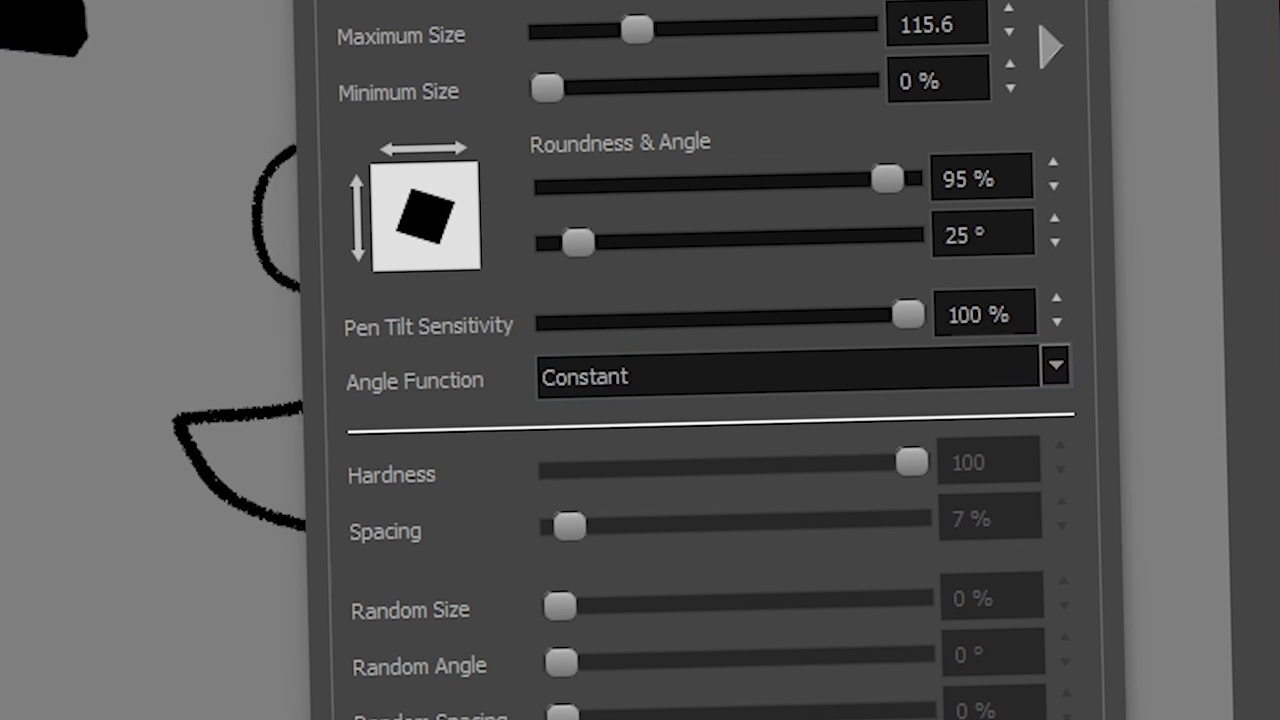
pyautogui.click(600, 382)
pyautogui.click(570, 464)
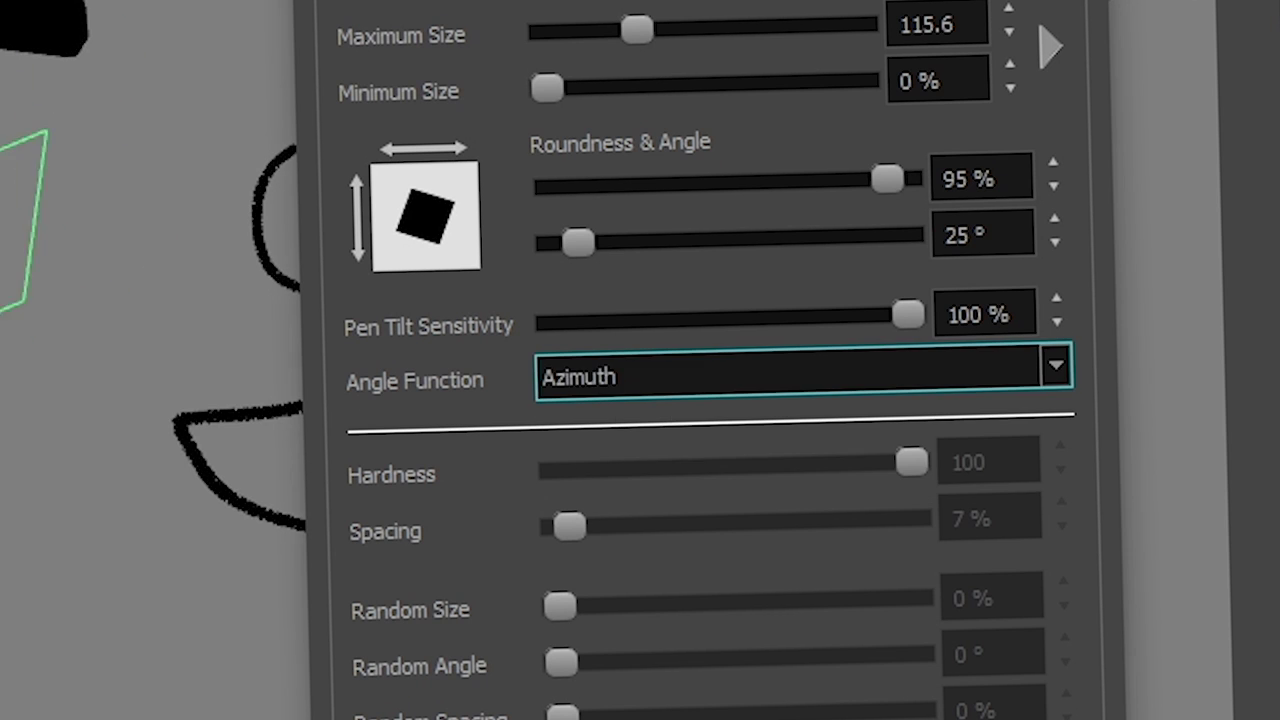
pyautogui.moveTo(445, 240)
pyautogui.mouseDown()
pyautogui.moveTo(306, 131)
pyautogui.moveTo(210, 365)
pyautogui.moveTo(349, 472)
pyautogui.mouseUp()
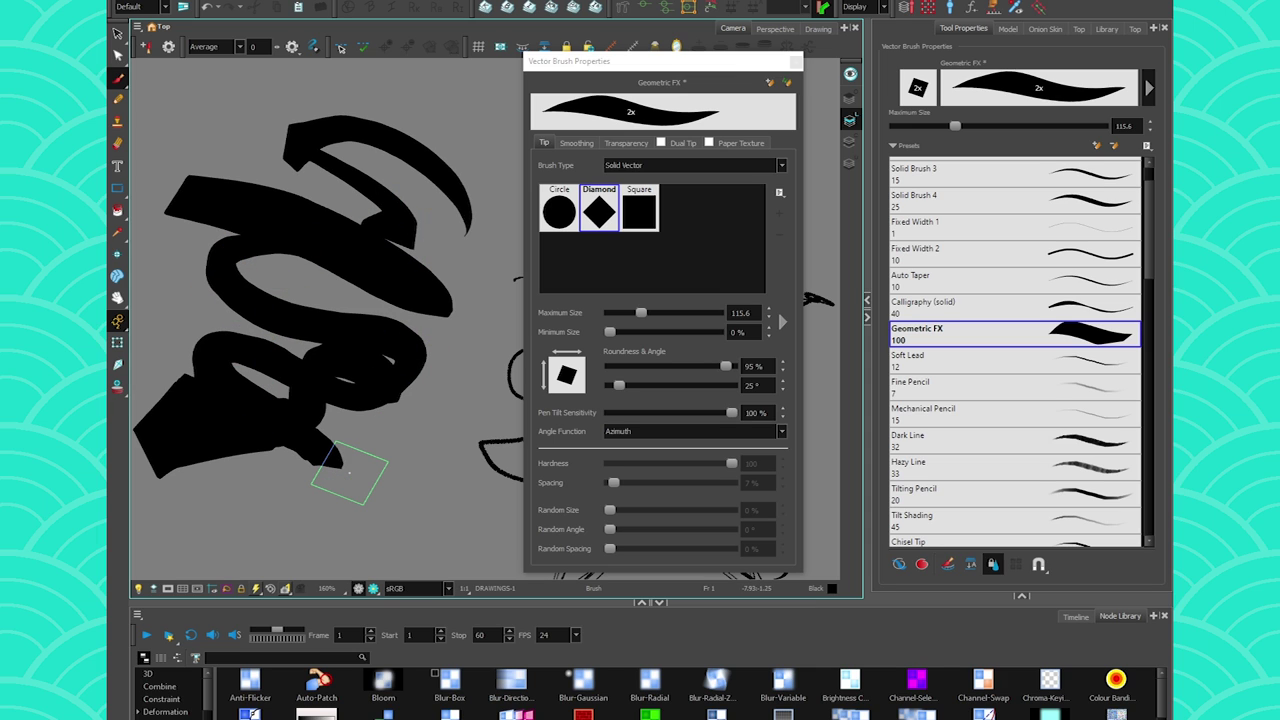
pyautogui.hotkey('ctrl', 'z')
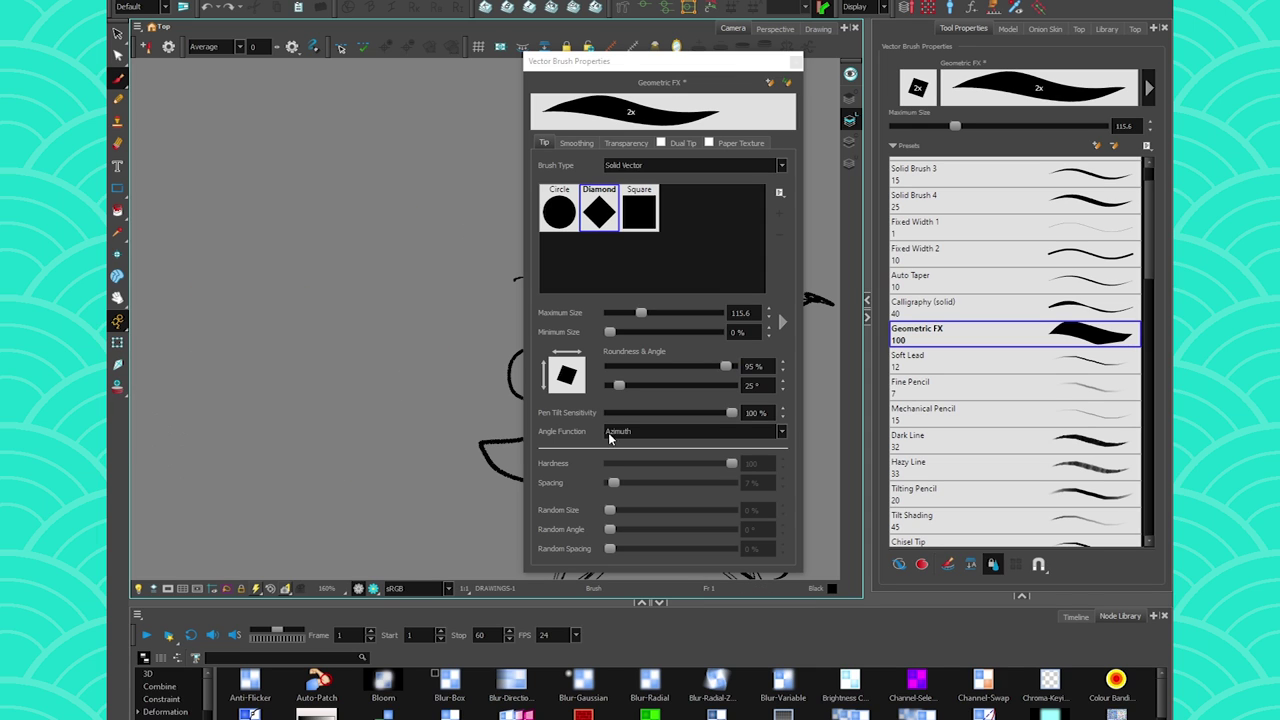
# - Set the Geometric FX angle function to Twist (if supported by pen) and draw a winding test stroke
pyautogui.click(610, 435)
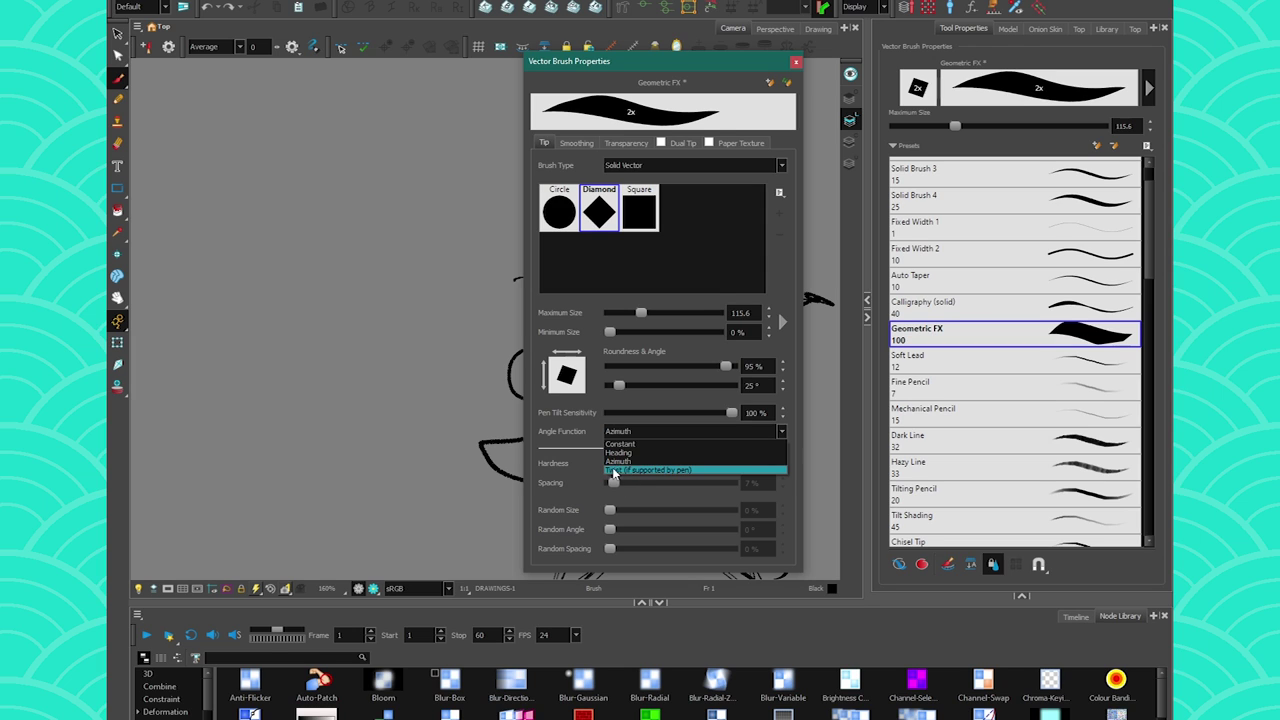
pyautogui.click(645, 469)
pyautogui.moveTo(420, 302)
pyautogui.mouseDown()
pyautogui.moveTo(365, 197)
pyautogui.moveTo(257, 200)
pyautogui.moveTo(237, 330)
pyautogui.moveTo(308, 412)
pyautogui.moveTo(218, 460)
pyautogui.moveTo(390, 505)
pyautogui.moveTo(357, 308)
pyautogui.moveTo(393, 262)
pyautogui.moveTo(391, 183)
pyautogui.moveTo(228, 188)
pyautogui.mouseUp()
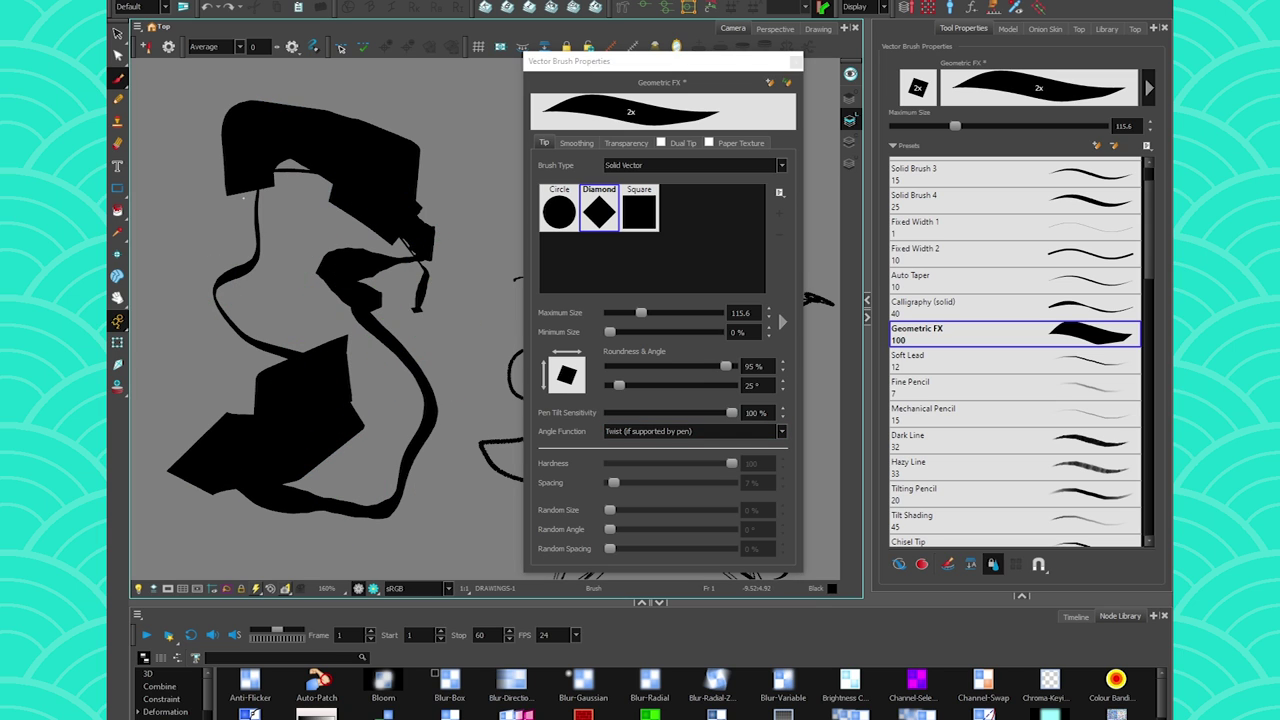
# - Set the brush's contour smoothing to 0 and draw a second thick winding stroke beside the first
pyautogui.click(576, 144)
pyautogui.moveTo(630, 194); pyautogui.dragTo(558, 191)
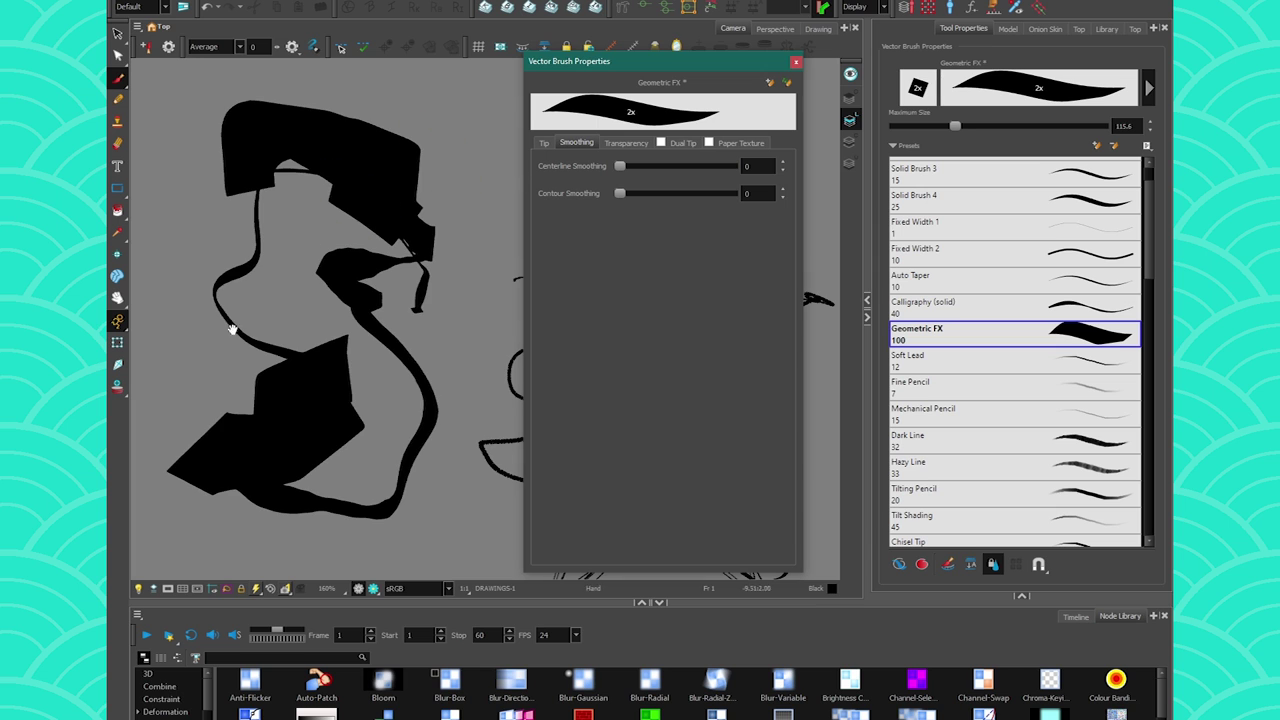
pyautogui.moveTo(248, 317); pyautogui.dragTo(545, 392)
pyautogui.moveTo(396, 269)
pyautogui.mouseDown()
pyautogui.moveTo(245, 285)
pyautogui.moveTo(360, 457)
pyautogui.moveTo(520, 320)
pyautogui.mouseUp()
# - Examine the second stroke's outline and contour points up close with the Contour Editor
pyautogui.hotkey('alt', 'q')
pyautogui.click(309, 196)
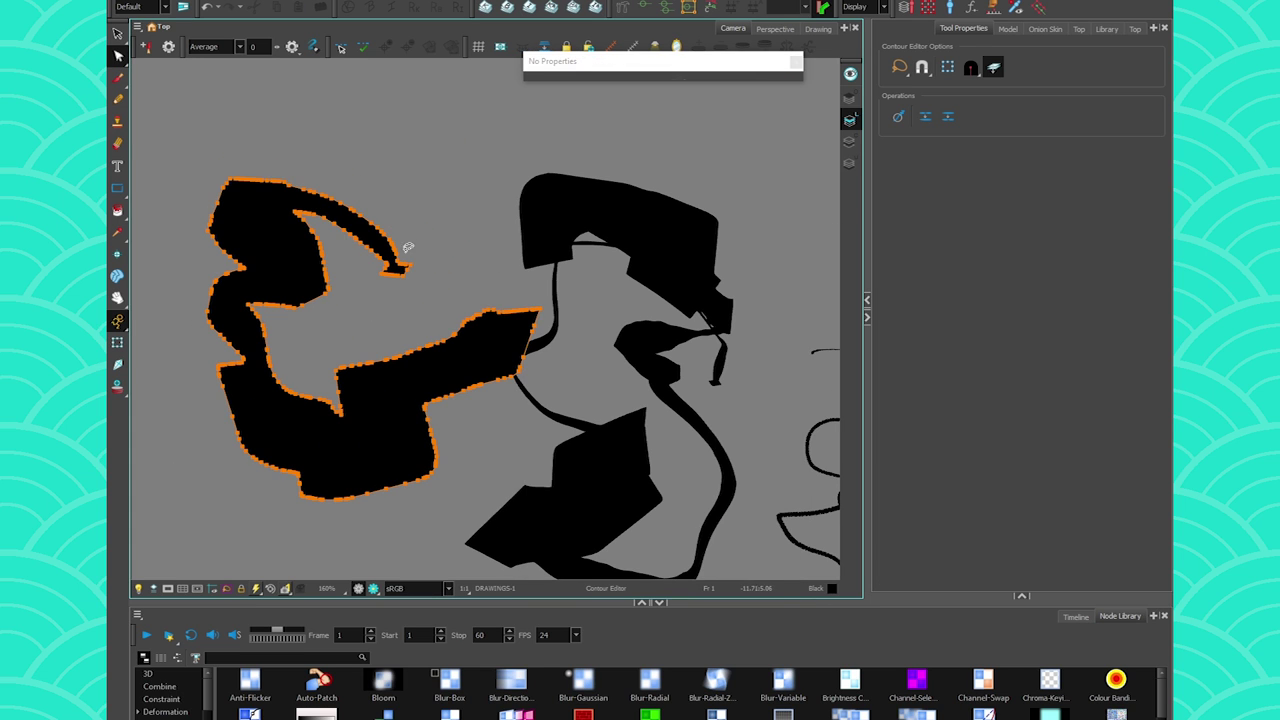
pyautogui.scroll(7, 405, 258)
pyautogui.scroll(-11, 401, 261)
pyautogui.scroll(6, 255, 325)
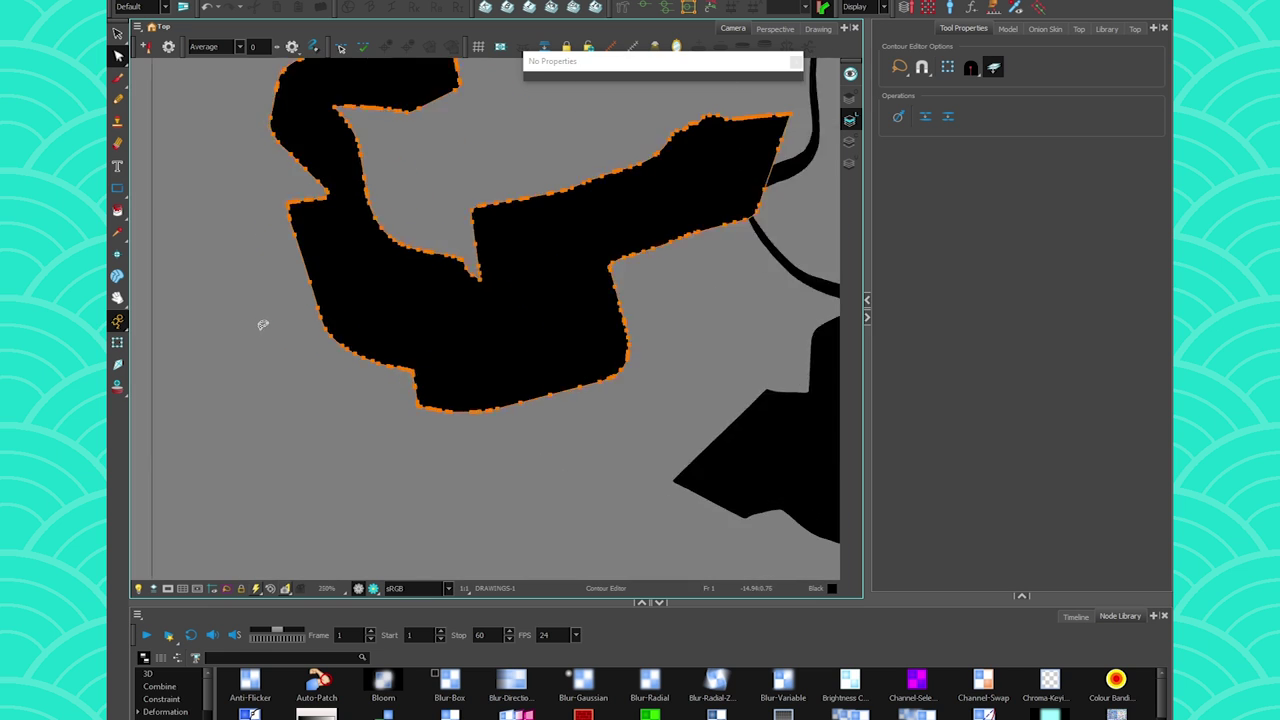
pyautogui.scroll(5, 289, 257)
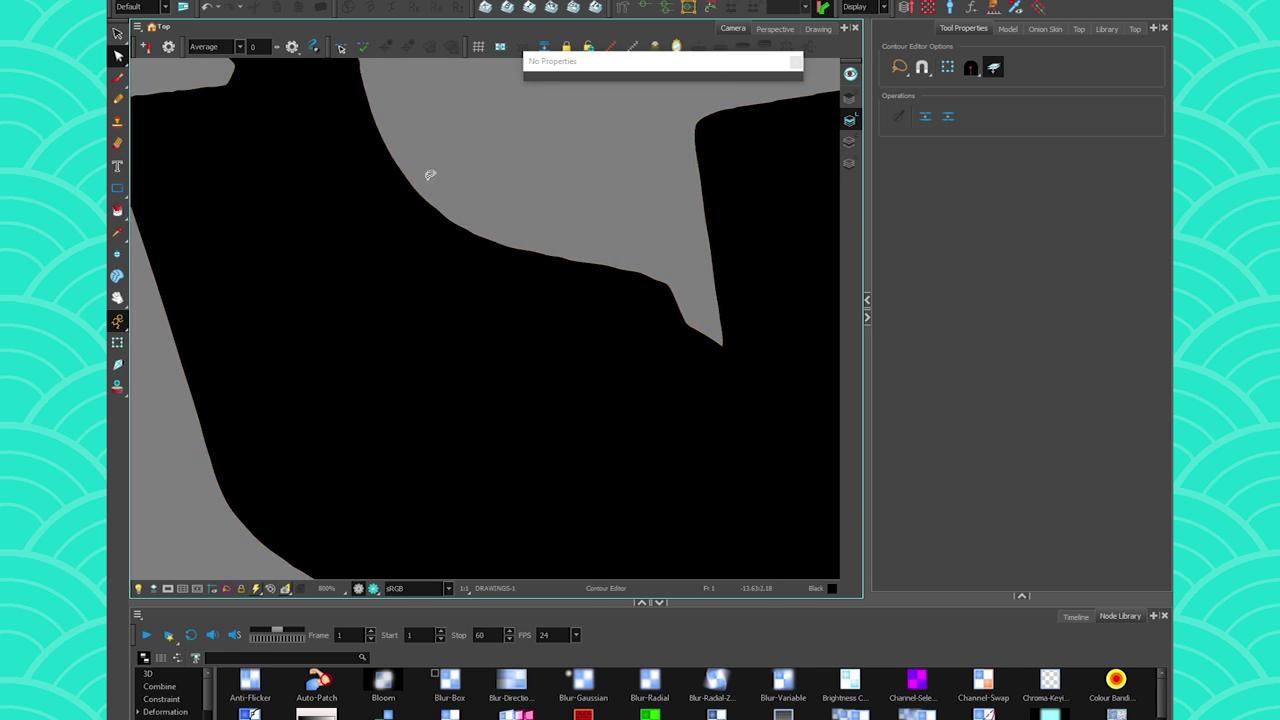
pyautogui.scroll(-6, 430, 175)
pyautogui.scroll(-2, 491, 414)
# - Select the Geometric FX test strokes and delete them from the canvas
pyautogui.click(118, 33)
pyautogui.moveTo(378, 112); pyautogui.dragTo(331, 403)
pyautogui.press('Delete')
pyautogui.moveTo(555, 452); pyautogui.dragTo(326, 397)
pyautogui.moveTo(406, 266)
pyautogui.mouseDown()
pyautogui.moveTo(802, 355)
pyautogui.moveTo(418, 470)
pyautogui.moveTo(526, 422)
pyautogui.mouseUp()
pyautogui.press('Delete')
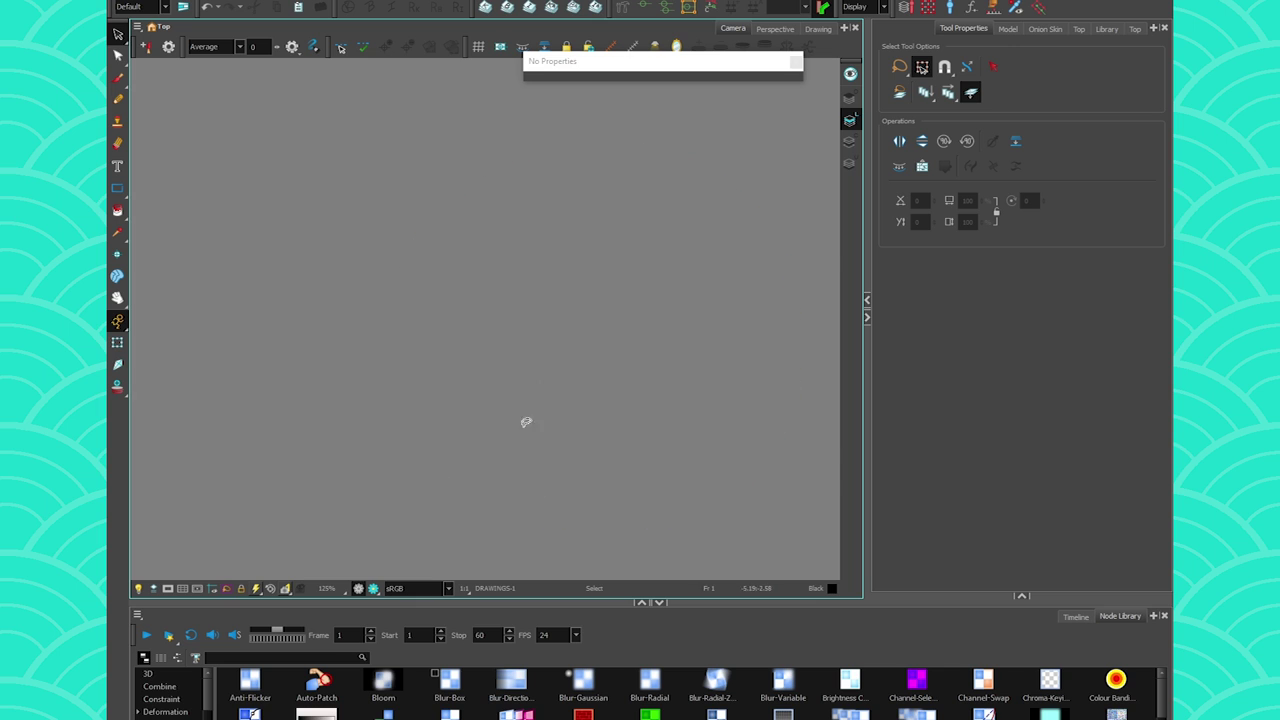
# - Return to the Brush tool, review the Geometric FX tip settings and open the size properties
pyautogui.hotkey('alt', 'b')
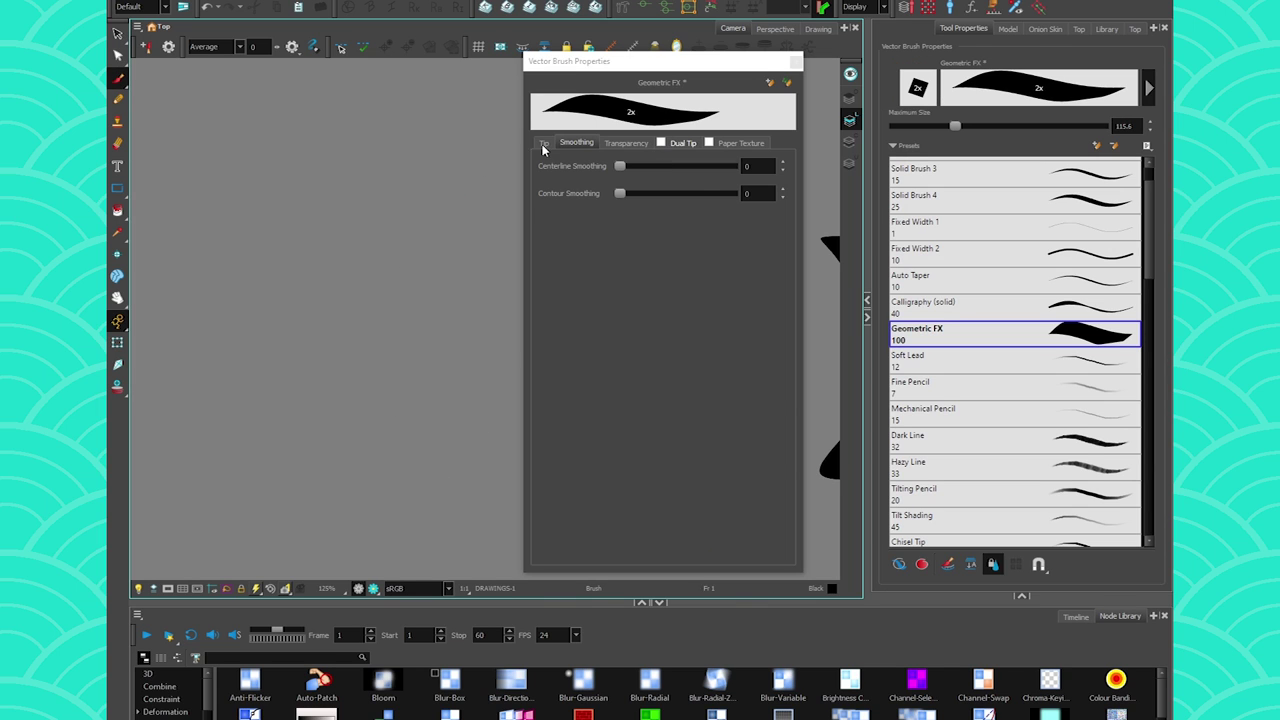
pyautogui.click(543, 145)
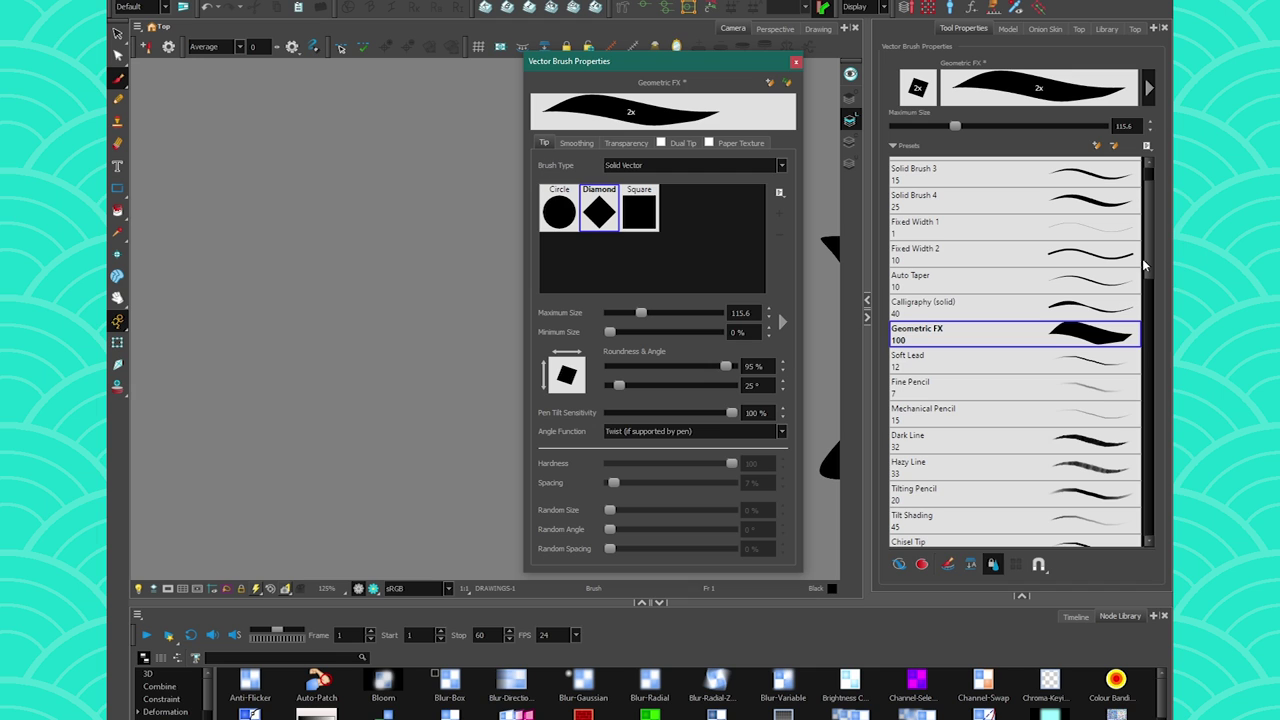
pyautogui.scroll(-3, 1145, 265)
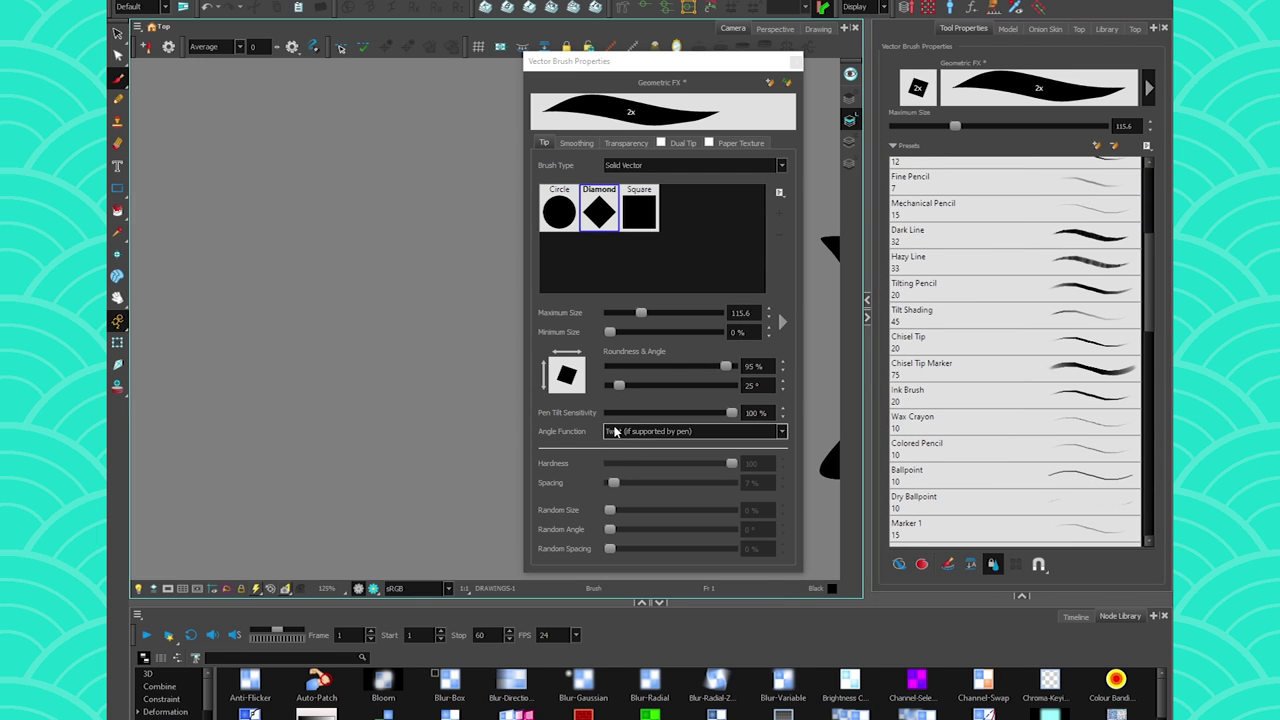
pyautogui.click(783, 330)
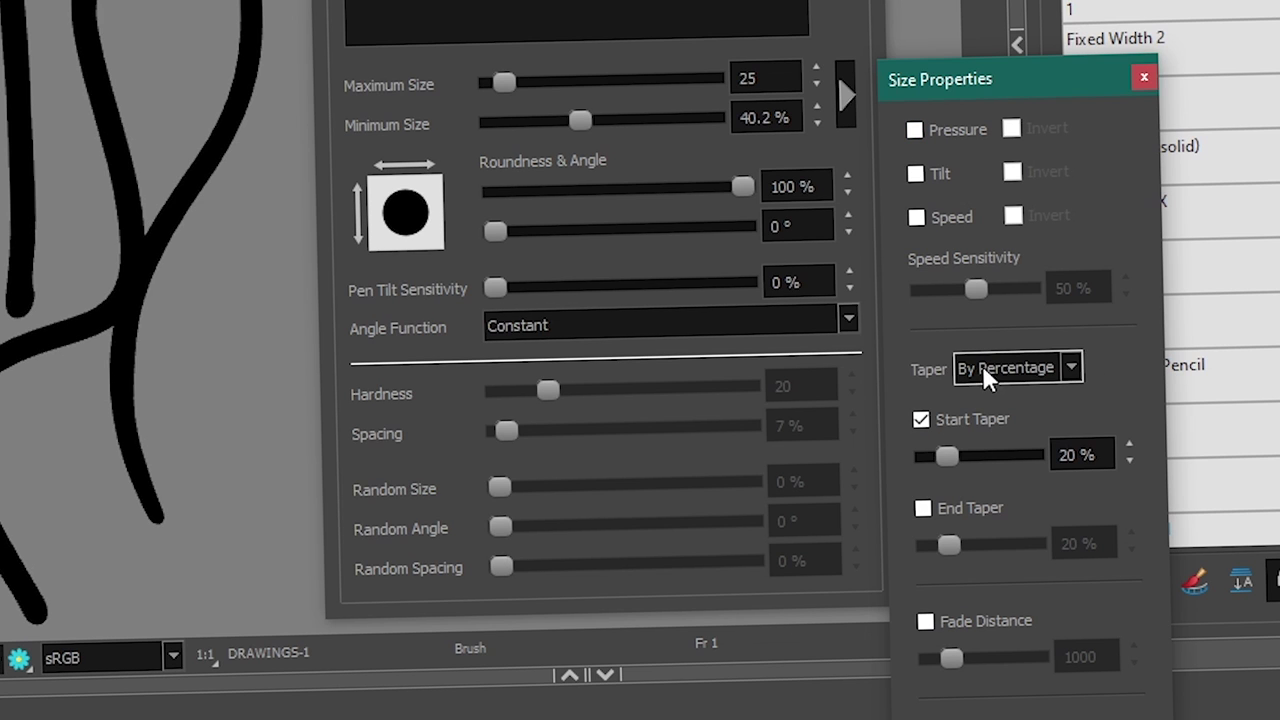
# - Set Solid Brush 4's minimum size to 37.2 % and draw several straight and curved strokes with a 20 % start taper
pyautogui.moveTo(573, 122); pyautogui.dragTo(575, 122)
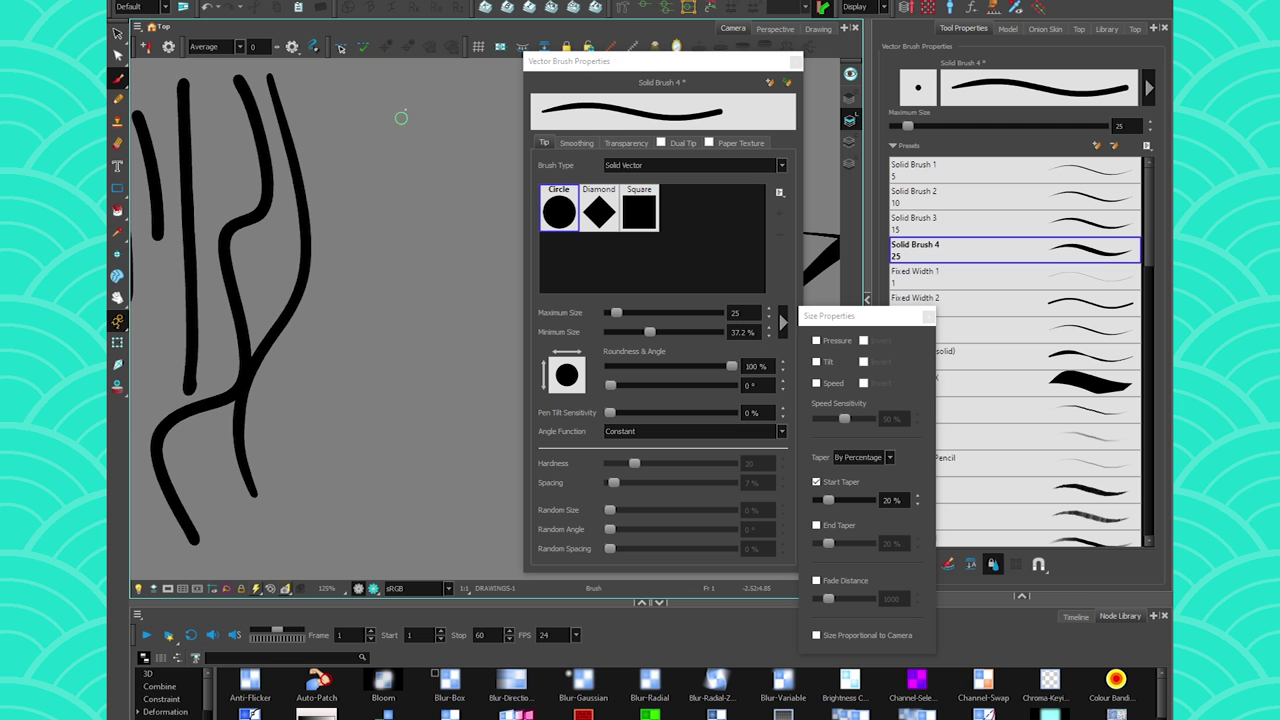
pyautogui.moveTo(413, 76); pyautogui.dragTo(424, 346)
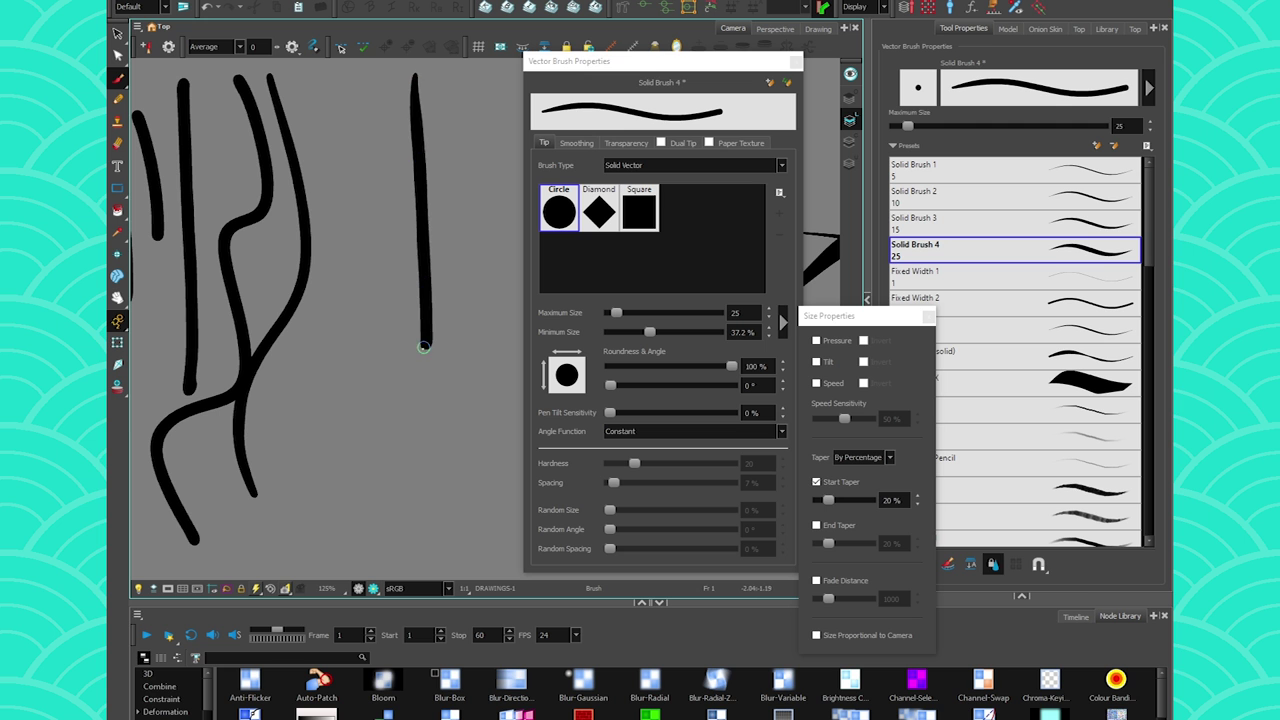
pyautogui.moveTo(357, 98)
pyautogui.mouseDown()
pyautogui.moveTo(360, 221)
pyautogui.moveTo(445, 466)
pyautogui.moveTo(498, 471)
pyautogui.mouseUp()
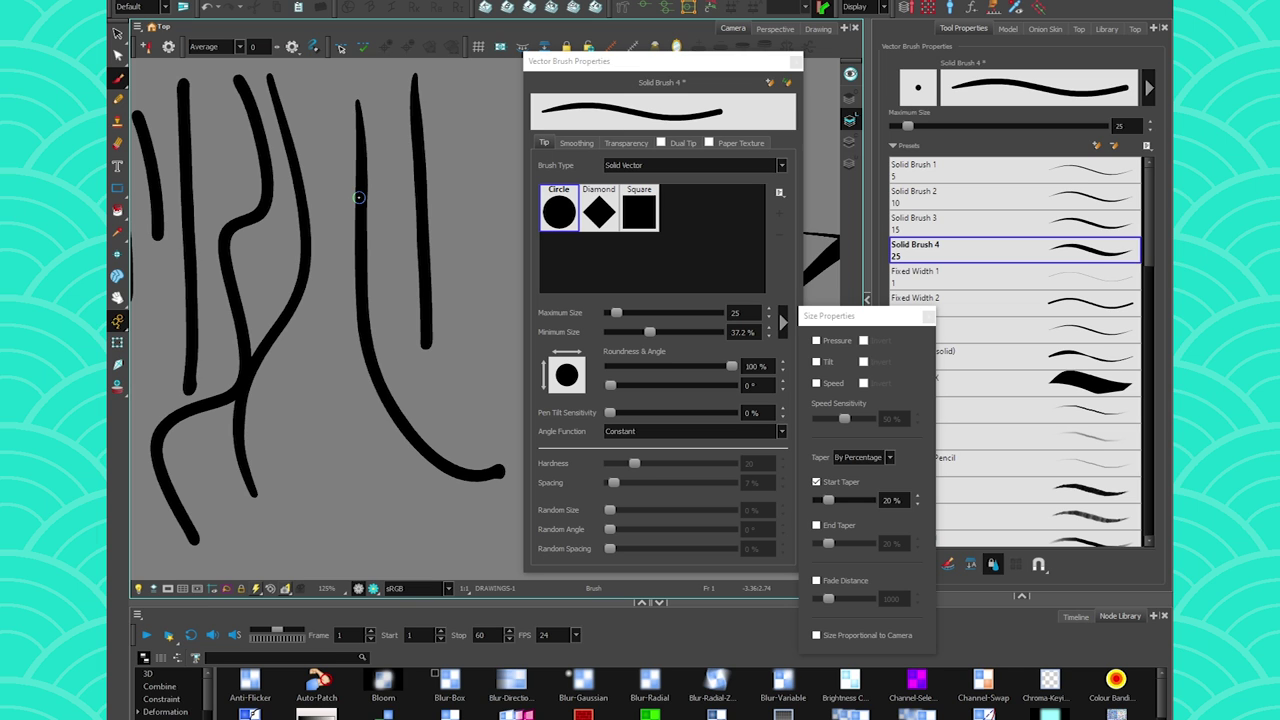
pyautogui.moveTo(438, 423)
pyautogui.mouseDown()
pyautogui.moveTo(251, 423)
pyautogui.moveTo(266, 320)
pyautogui.moveTo(443, 209)
pyautogui.mouseUp()
pyautogui.moveTo(421, 454)
pyautogui.mouseDown()
pyautogui.moveTo(351, 469)
pyautogui.moveTo(369, 434)
pyautogui.moveTo(360, 458)
pyautogui.mouseUp()
pyautogui.moveTo(328, 140)
pyautogui.mouseDown()
pyautogui.moveTo(368, 124)
pyautogui.moveTo(455, 319)
pyautogui.moveTo(440, 345)
pyautogui.mouseUp()
pyautogui.moveTo(393, 212)
pyautogui.mouseDown()
pyautogui.moveTo(294, 275)
pyautogui.moveTo(372, 528)
pyautogui.moveTo(402, 545)
pyautogui.mouseUp()
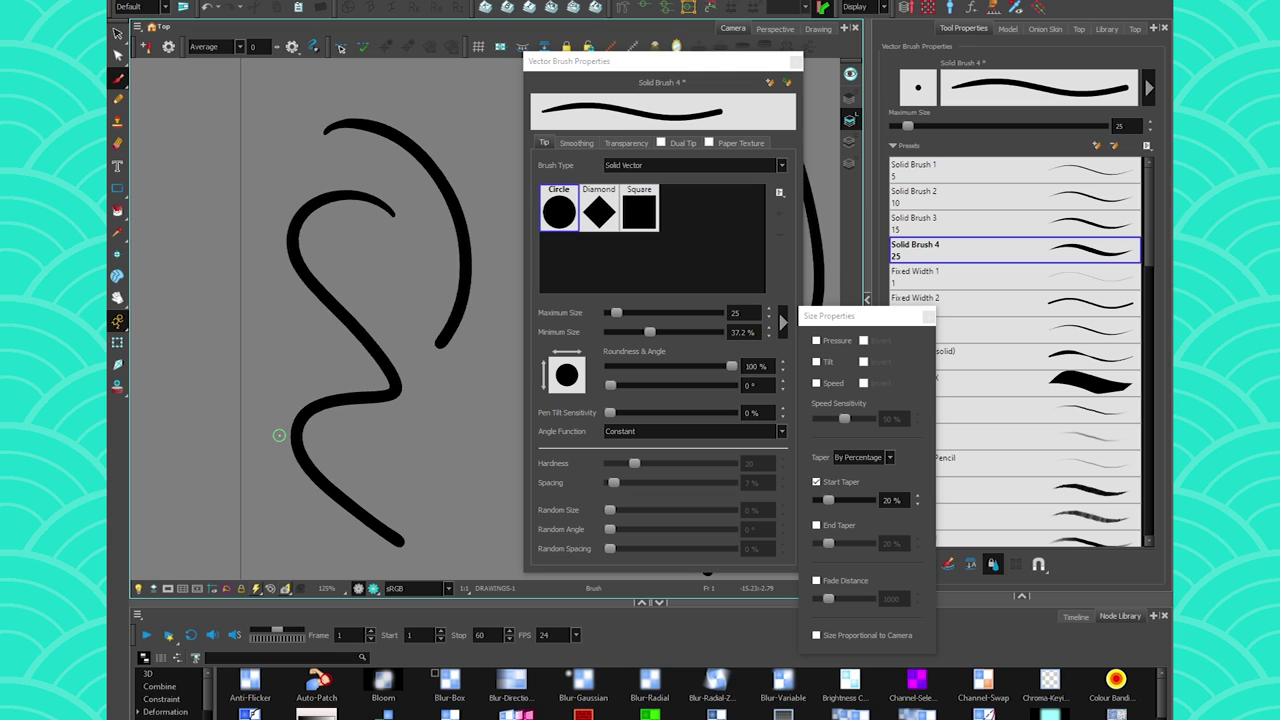
pyautogui.moveTo(226, 140)
pyautogui.mouseDown()
pyautogui.moveTo(163, 298)
pyautogui.moveTo(230, 435)
pyautogui.mouseUp()
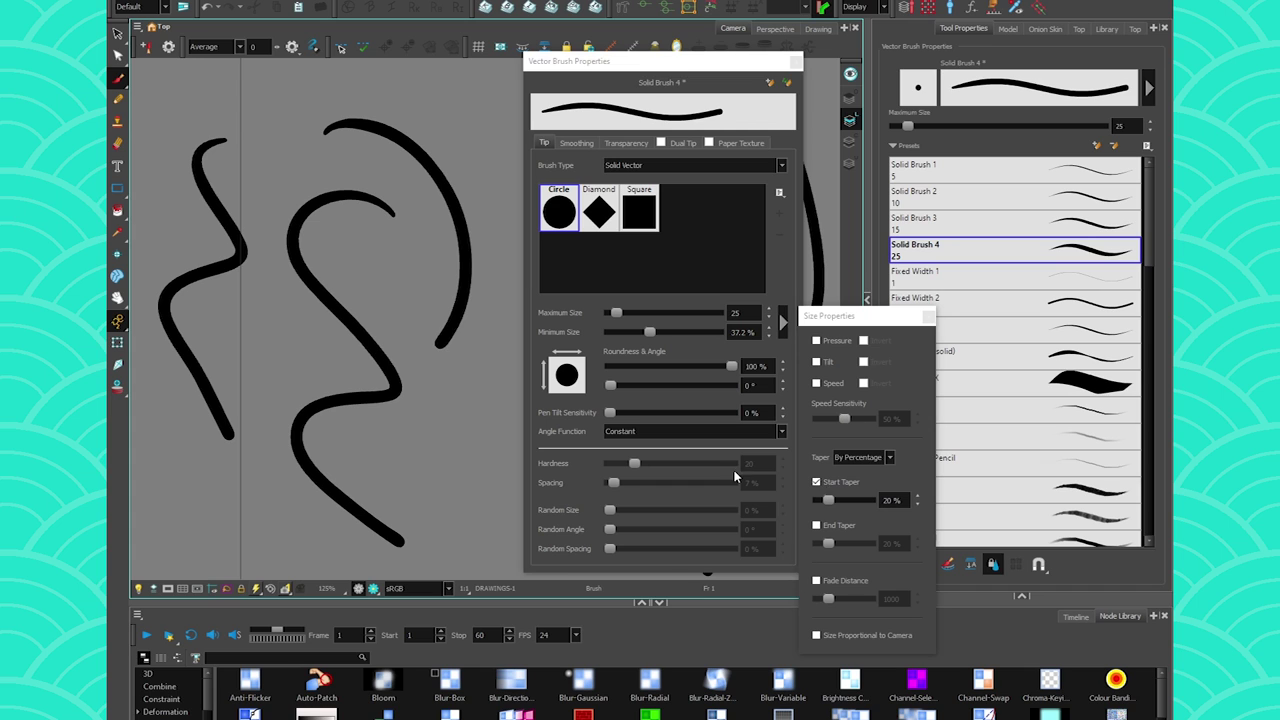
# - Enable a Fade Distance of 1000 for Solid Brush 4 and draw a winding stroke
pyautogui.click(816, 580)
pyautogui.moveTo(502, 410)
pyautogui.mouseDown()
pyautogui.moveTo(486, 408)
pyautogui.moveTo(470, 576)
pyautogui.mouseUp()
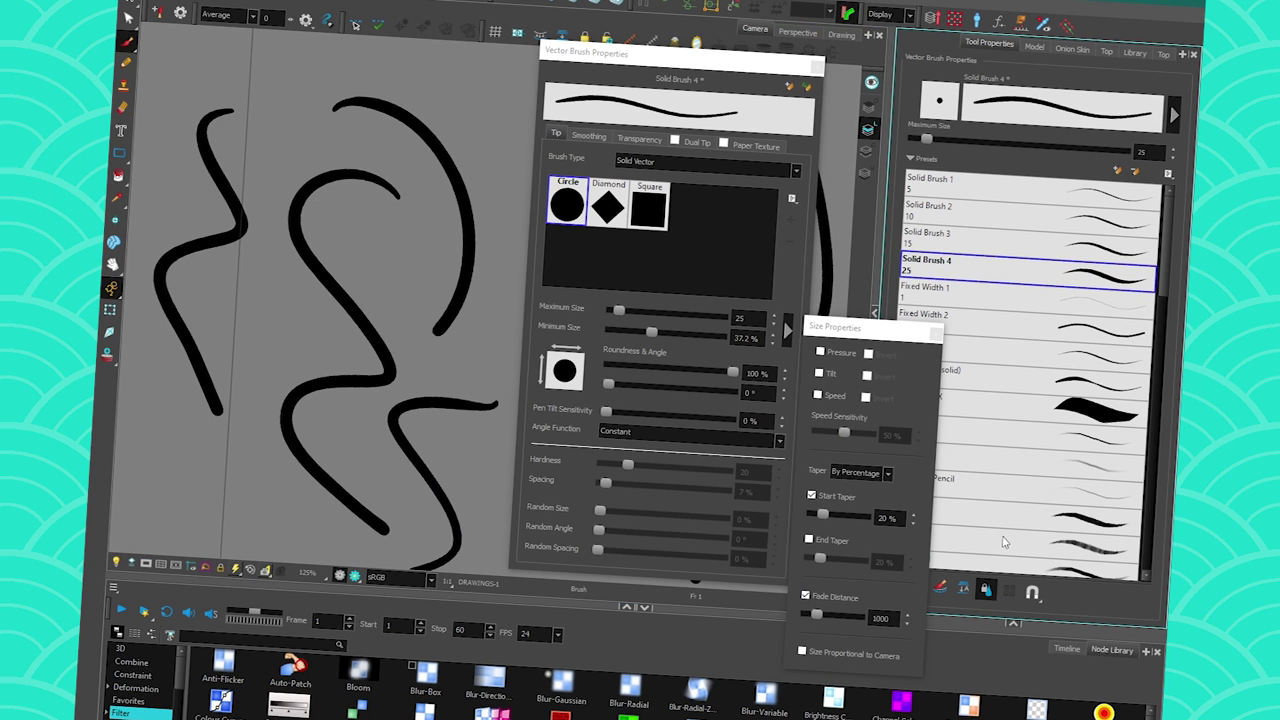
# - Choose the Hazy Line preset and draw several test strokes, enabling a Fade Distance of 1000, and close the size properties
pyautogui.click(1000, 517)
pyautogui.moveTo(509, 233)
pyautogui.mouseDown()
pyautogui.moveTo(260, 526)
pyautogui.moveTo(263, 554)
pyautogui.mouseUp()
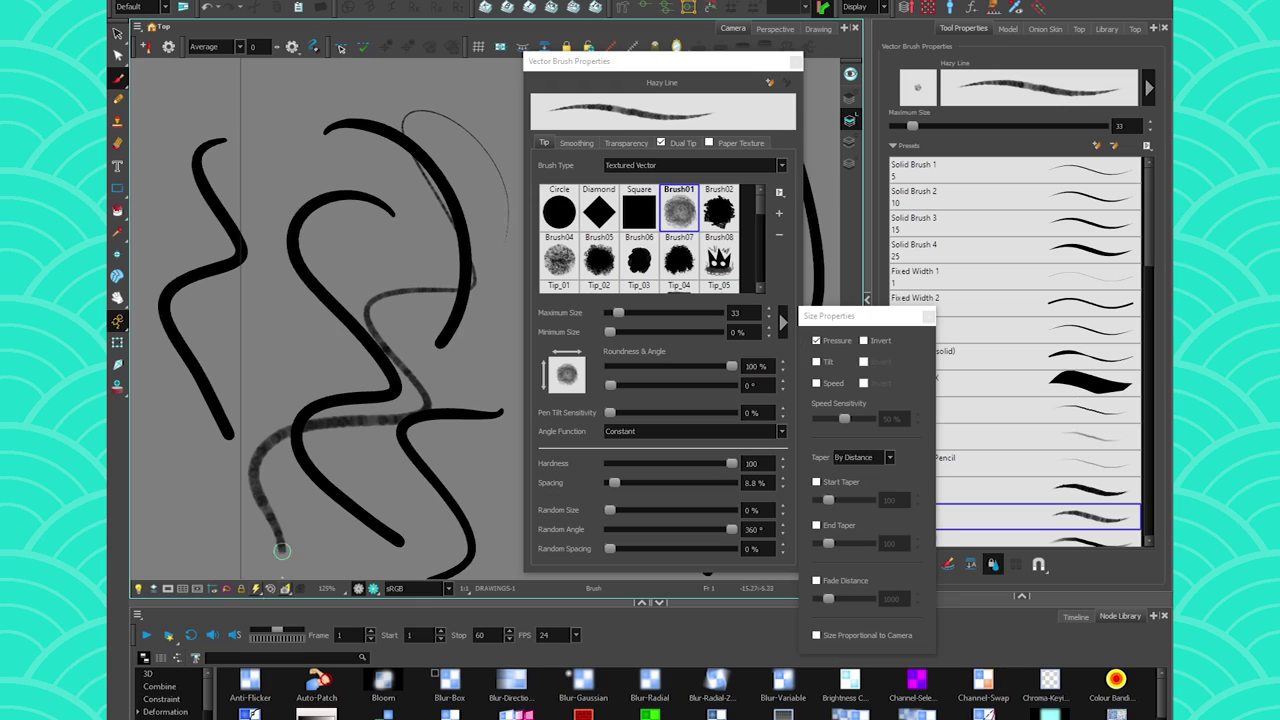
pyautogui.moveTo(257, 90); pyautogui.dragTo(278, 543)
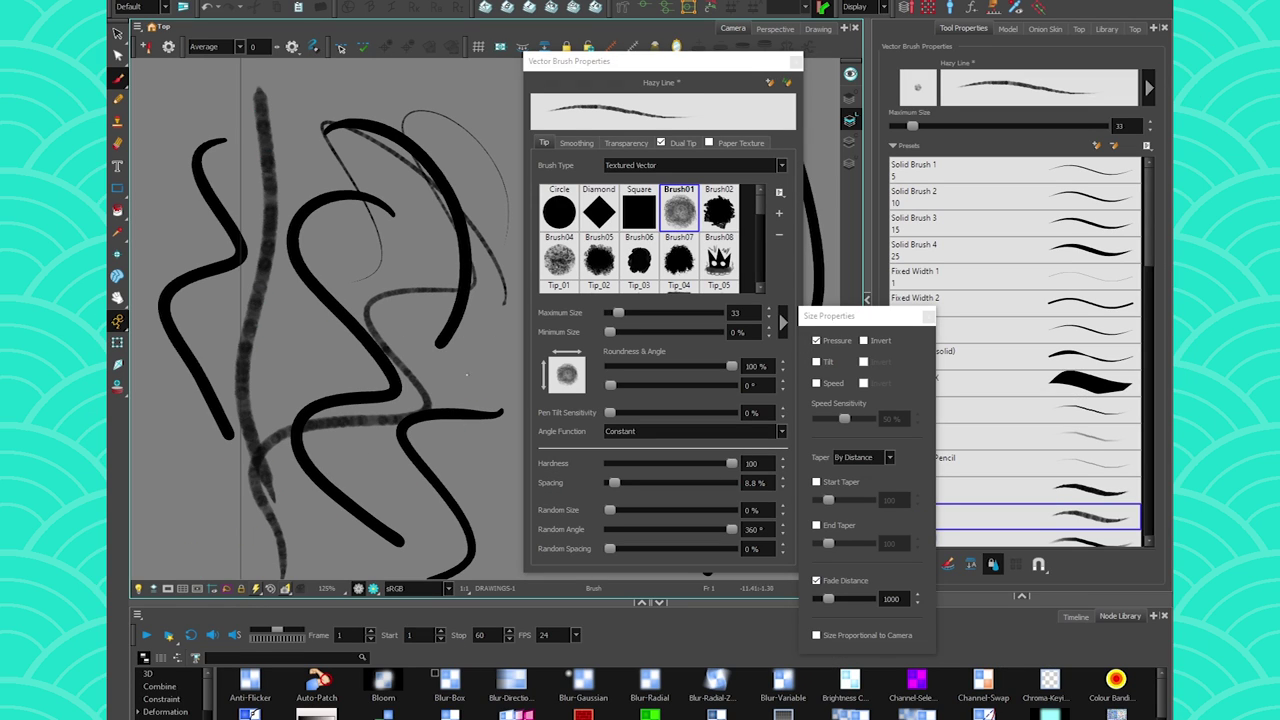
pyautogui.moveTo(467, 376); pyautogui.dragTo(512, 574)
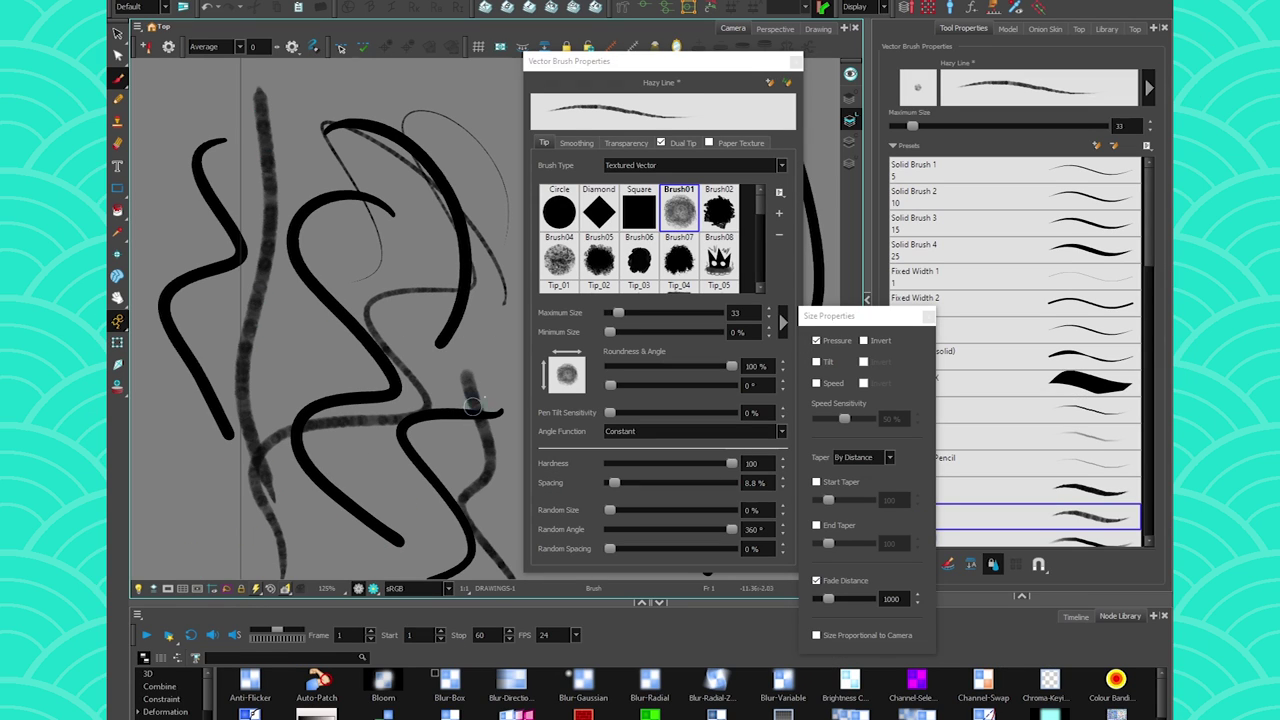
pyautogui.moveTo(500, 366); pyautogui.dragTo(343, 235)
pyautogui.click(927, 316)
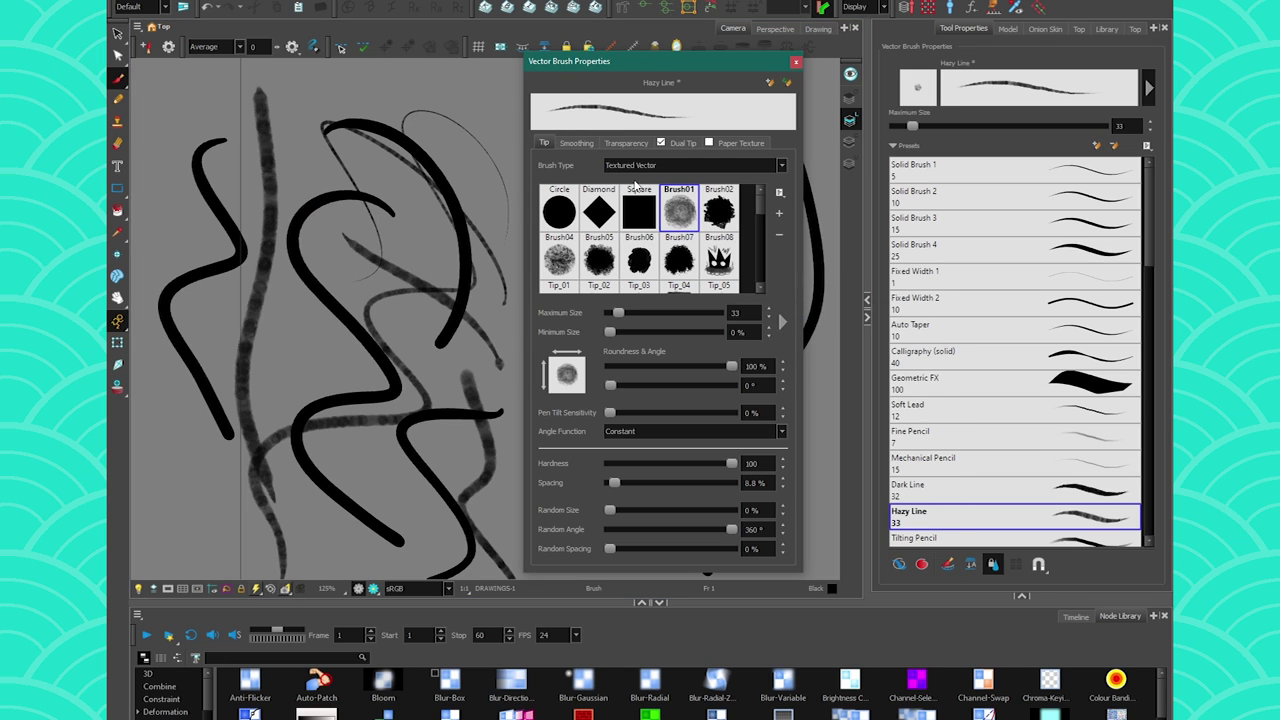
# - Review the Hazy Line brush's size, smoothing and transparency settings
pyautogui.click(782, 320)
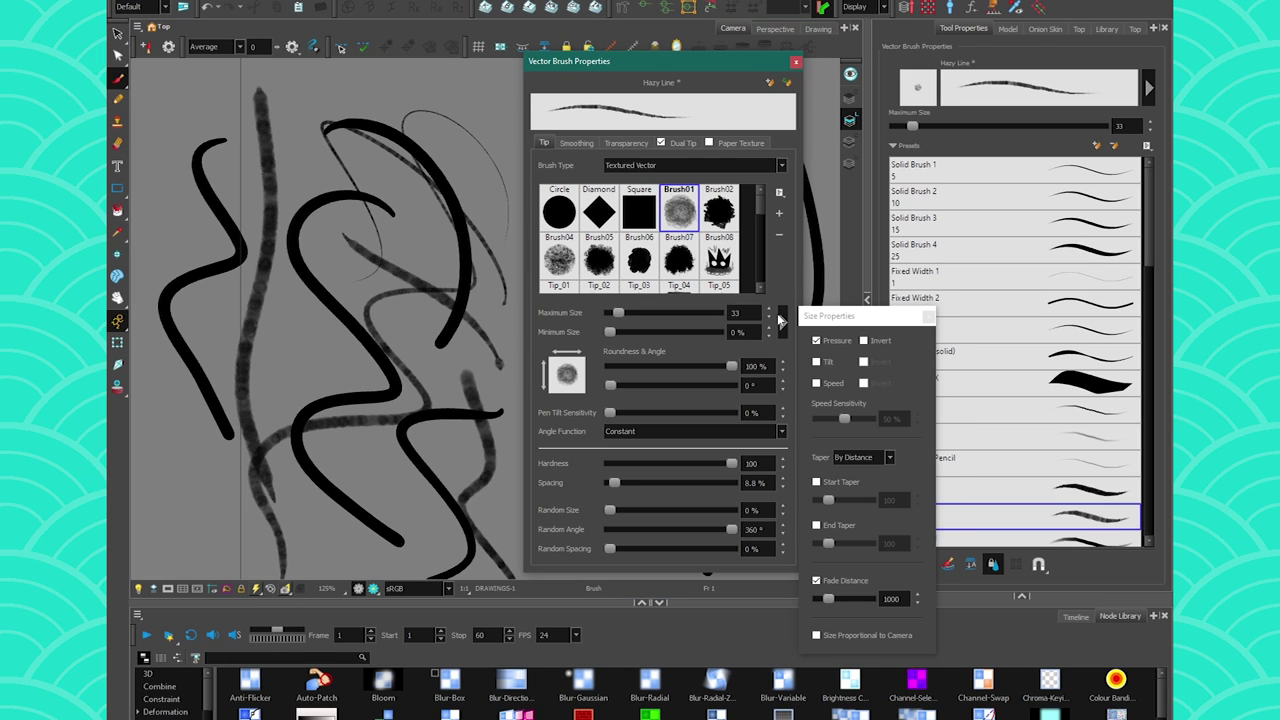
pyautogui.click(578, 143)
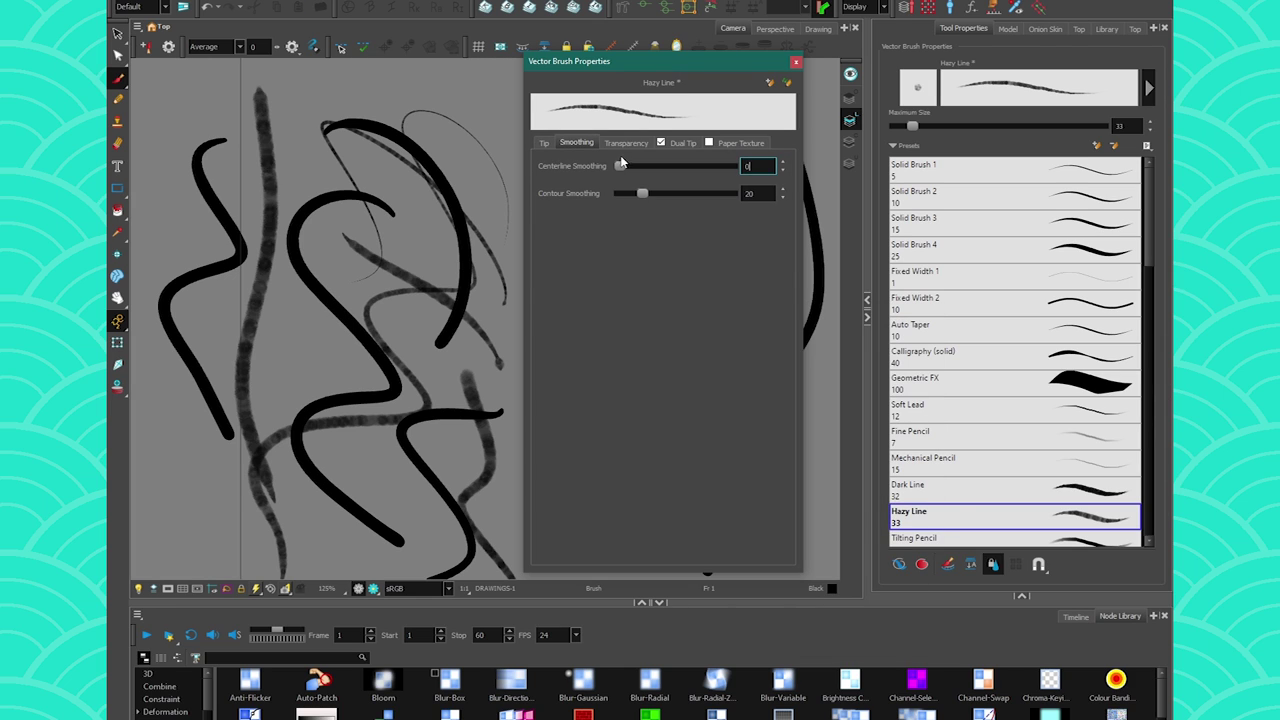
pyautogui.click(625, 143)
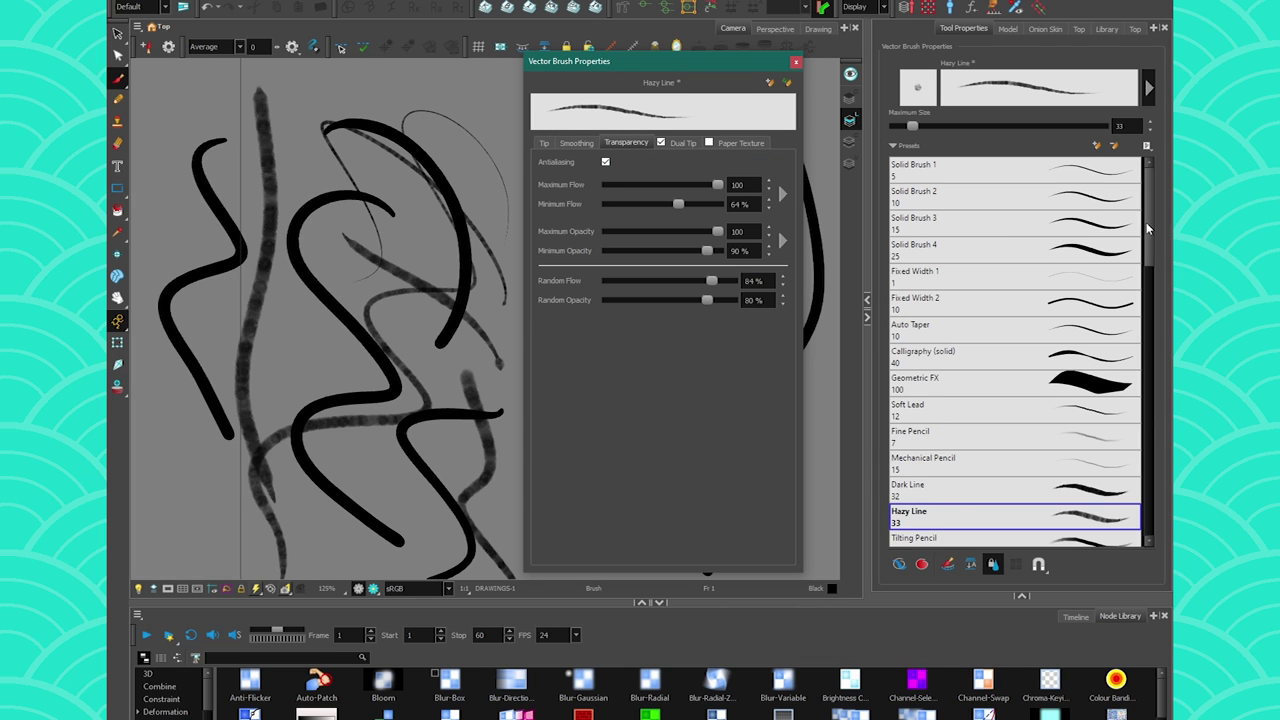
# - Choose the Tilting Pencil preset and draw a test stroke across the canvas
pyautogui.moveTo(1147, 229); pyautogui.dragTo(1140, 299)
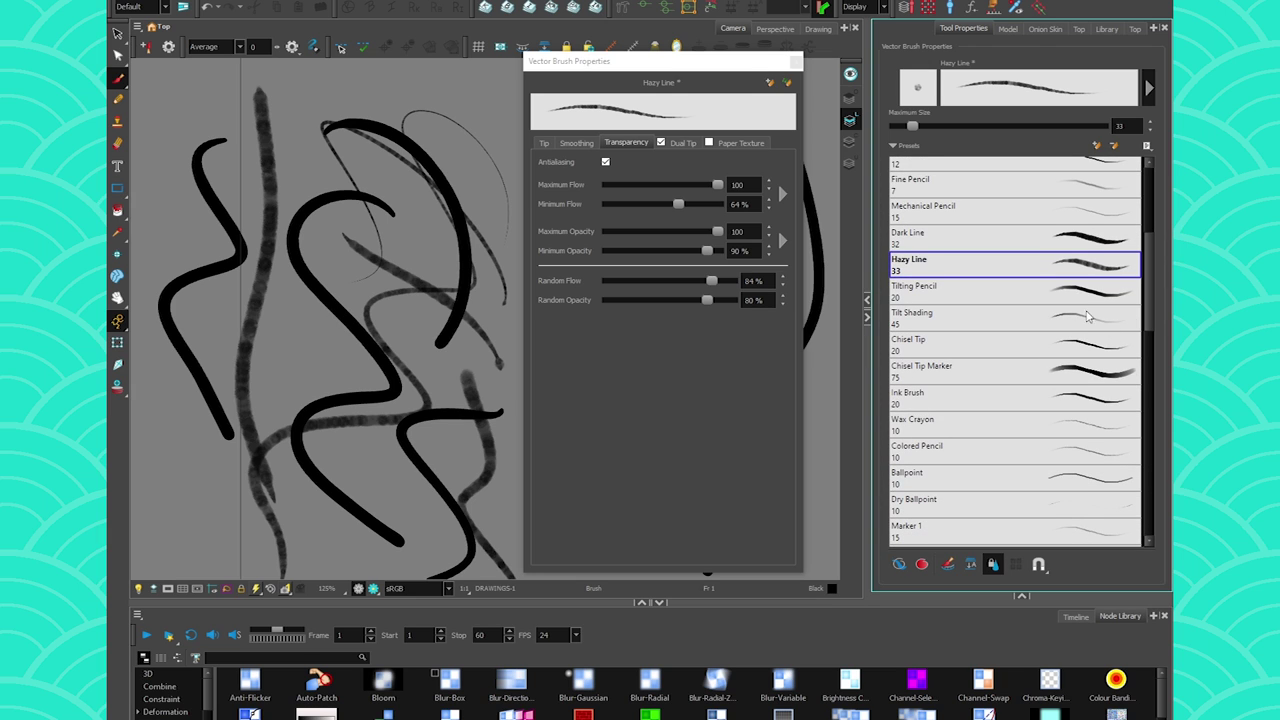
pyautogui.click(955, 288)
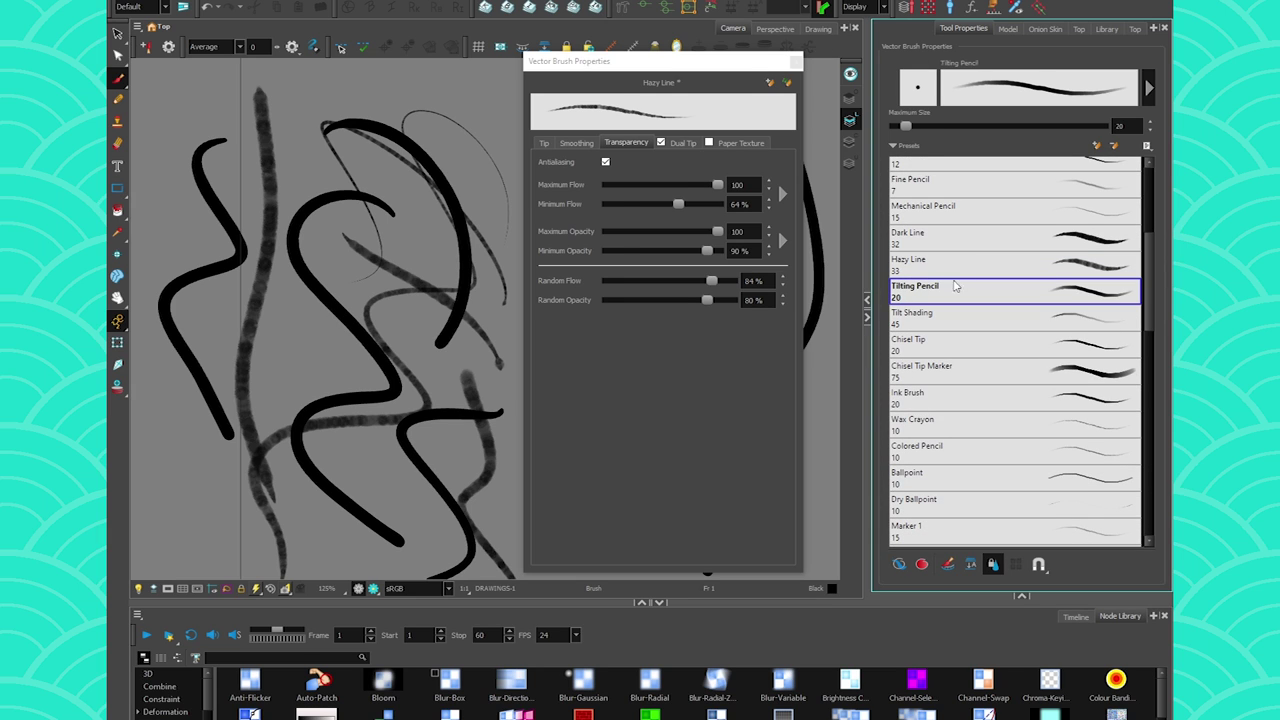
pyautogui.moveTo(464, 443); pyautogui.dragTo(230, 425)
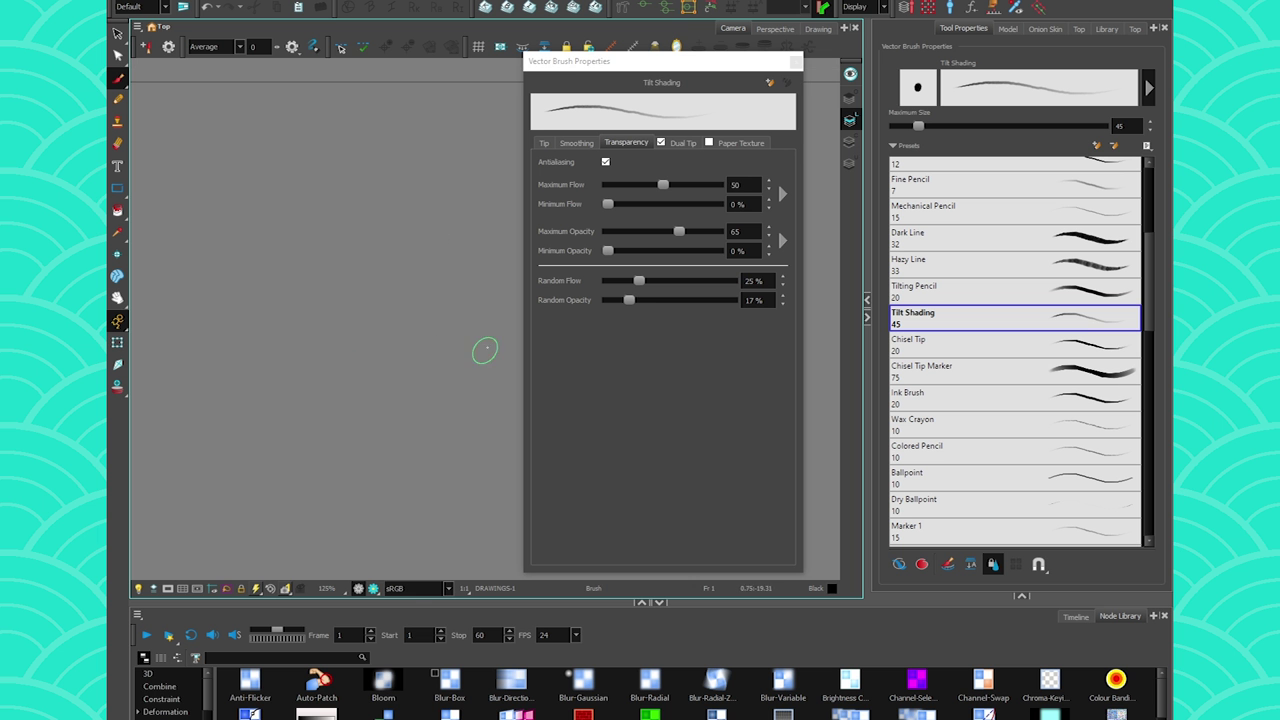
# - Examine the Tilt Shading preset's tip settings and its size properties
pyautogui.click(544, 143)
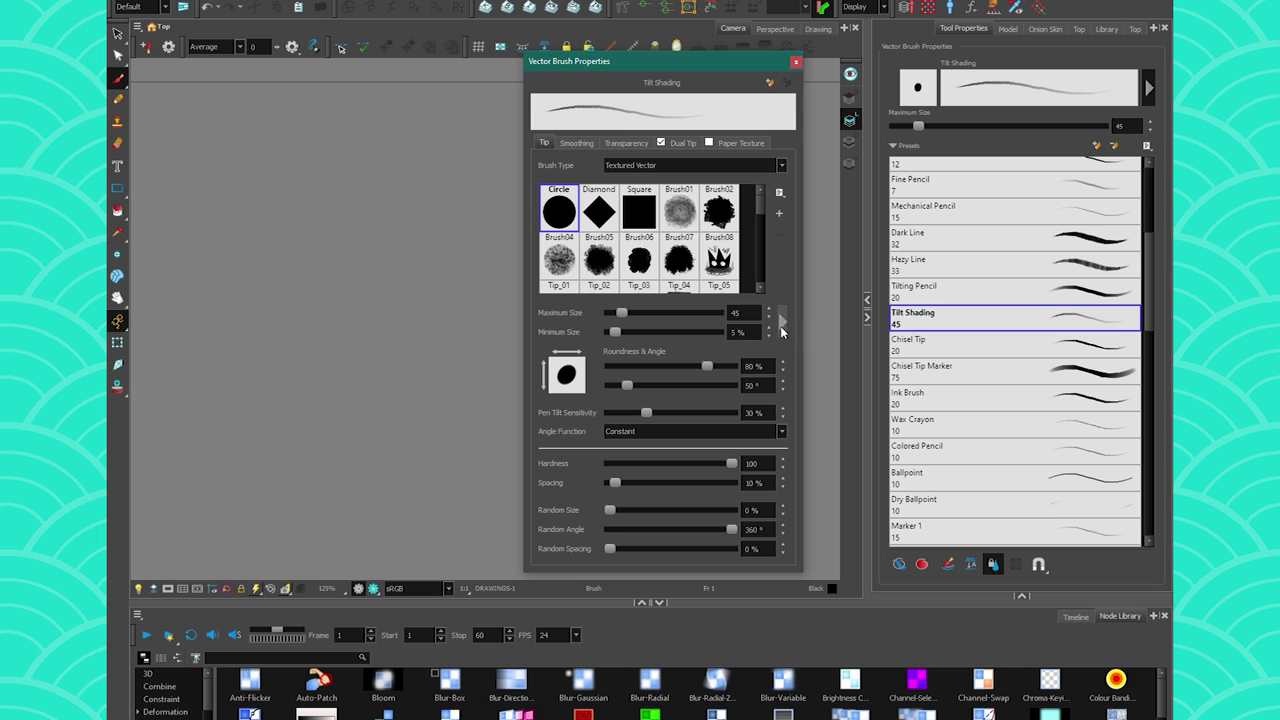
pyautogui.click(781, 327)
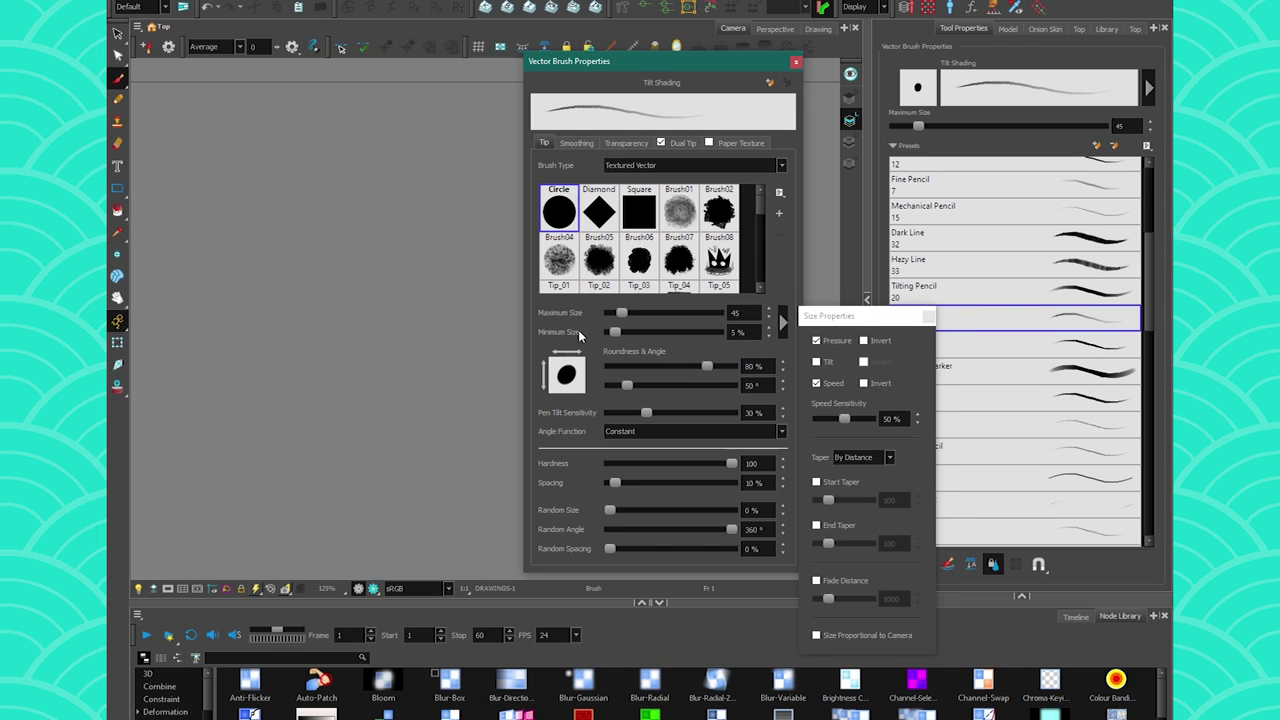
pyautogui.click(781, 321)
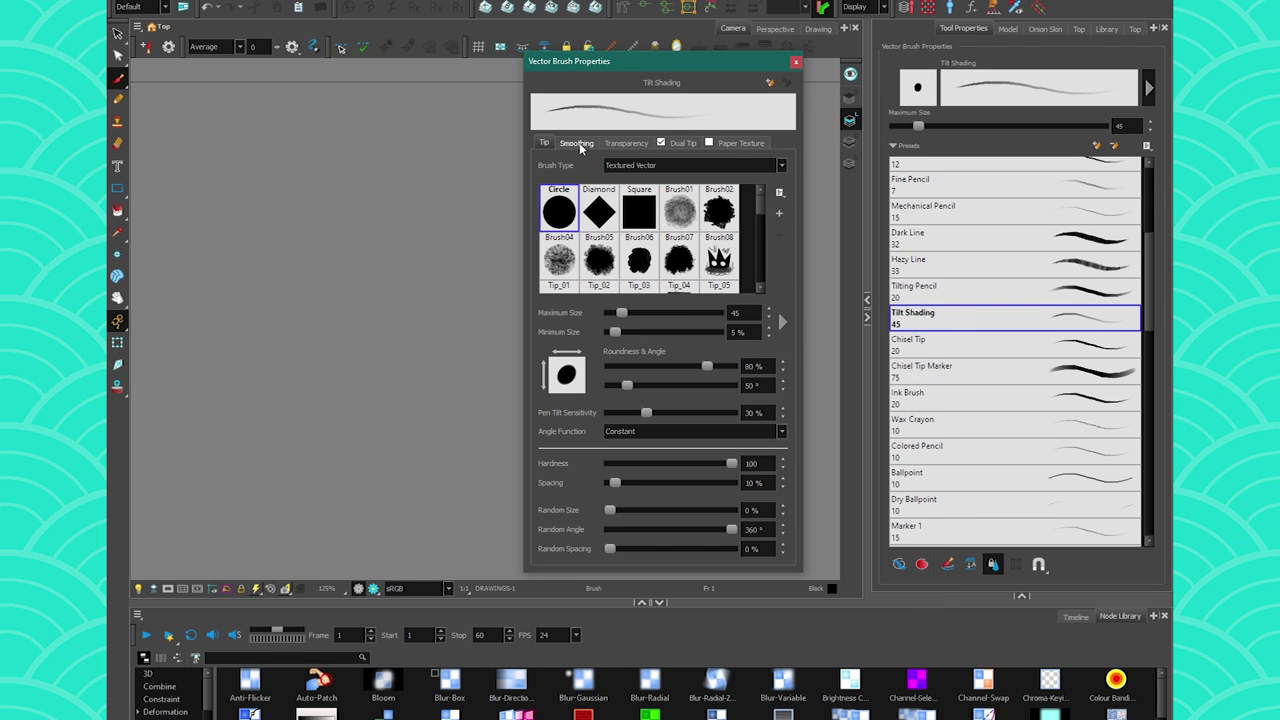
# - Review the Tilt Shading brush's transparency settings, and draw and undo a long wavy stroke and a small shaded circle
pyautogui.click(626, 143)
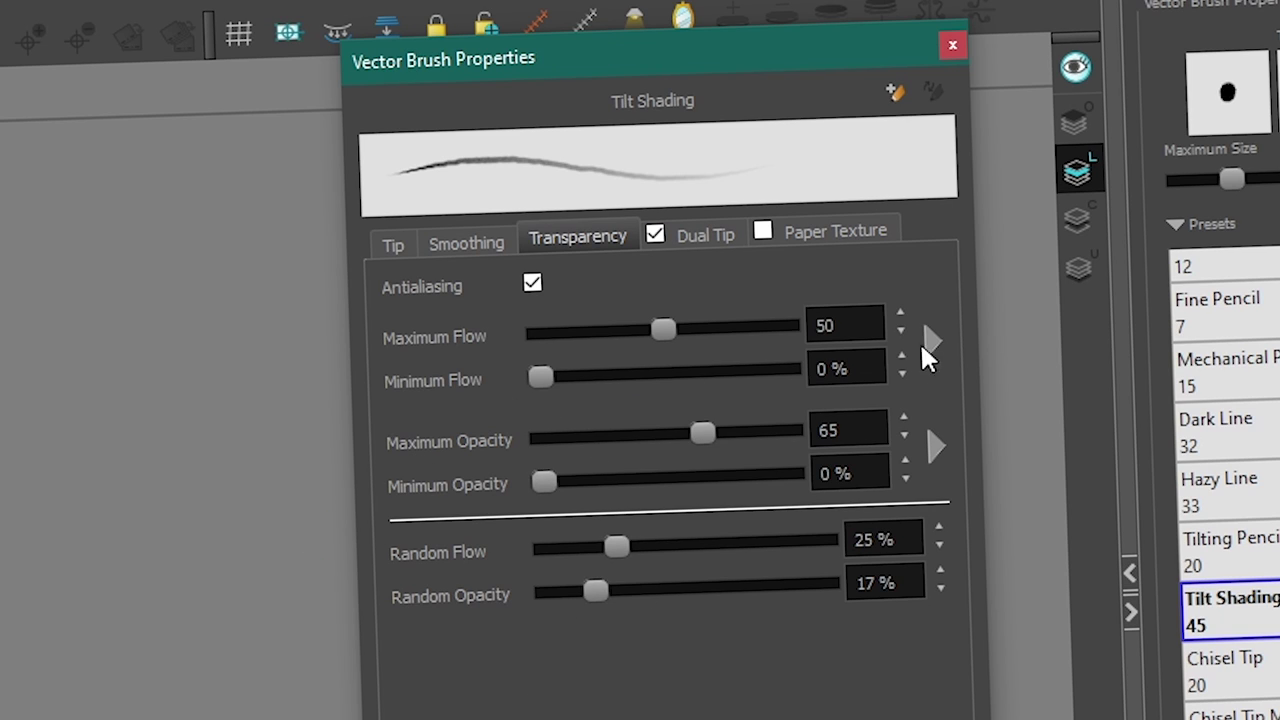
pyautogui.moveTo(185, 520)
pyautogui.mouseDown()
pyautogui.moveTo(94, 363)
pyautogui.moveTo(0, 512)
pyautogui.moveTo(0, 719)
pyautogui.mouseUp()
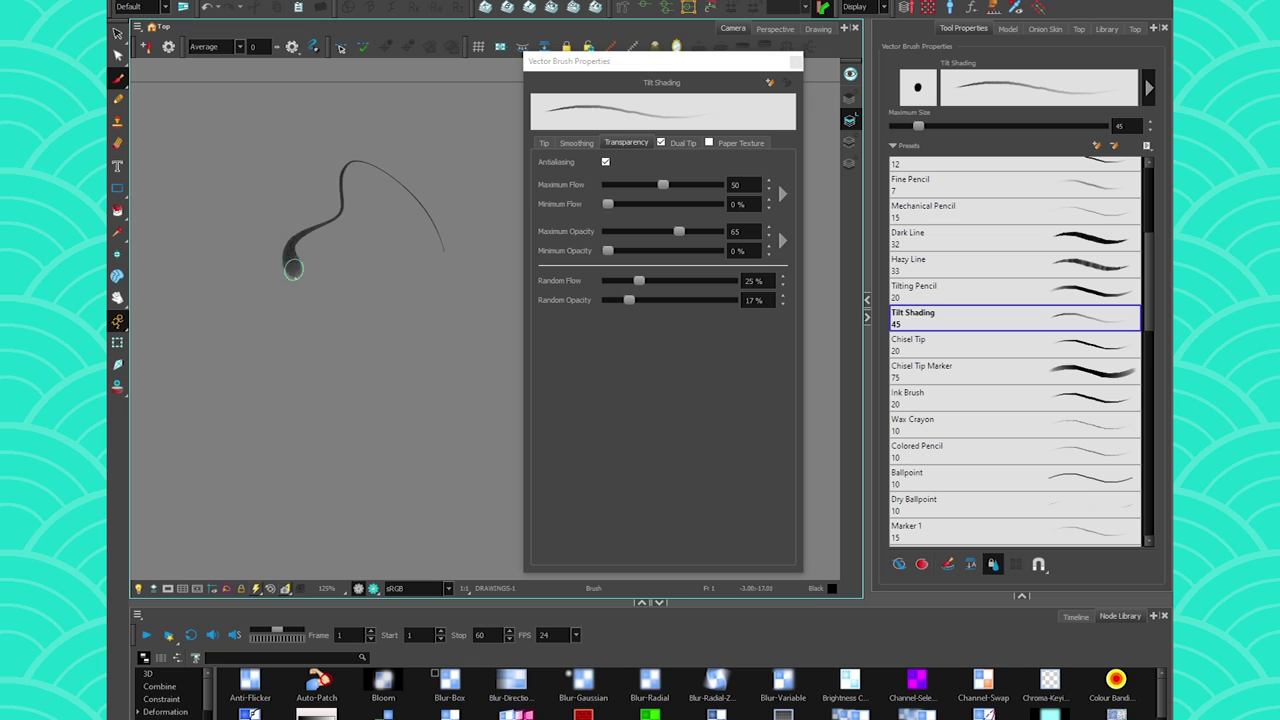
pyautogui.moveTo(335, 466); pyautogui.dragTo(362, 501)
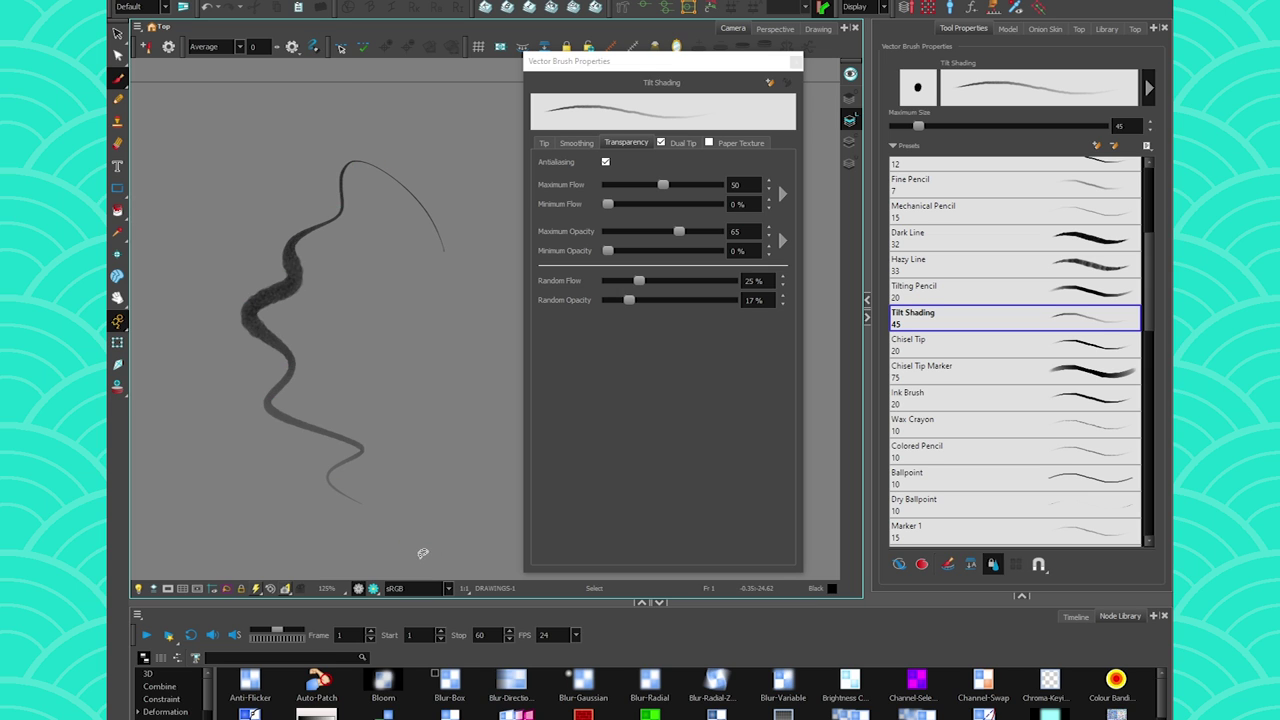
pyautogui.hotkey('ctrl', 'z')
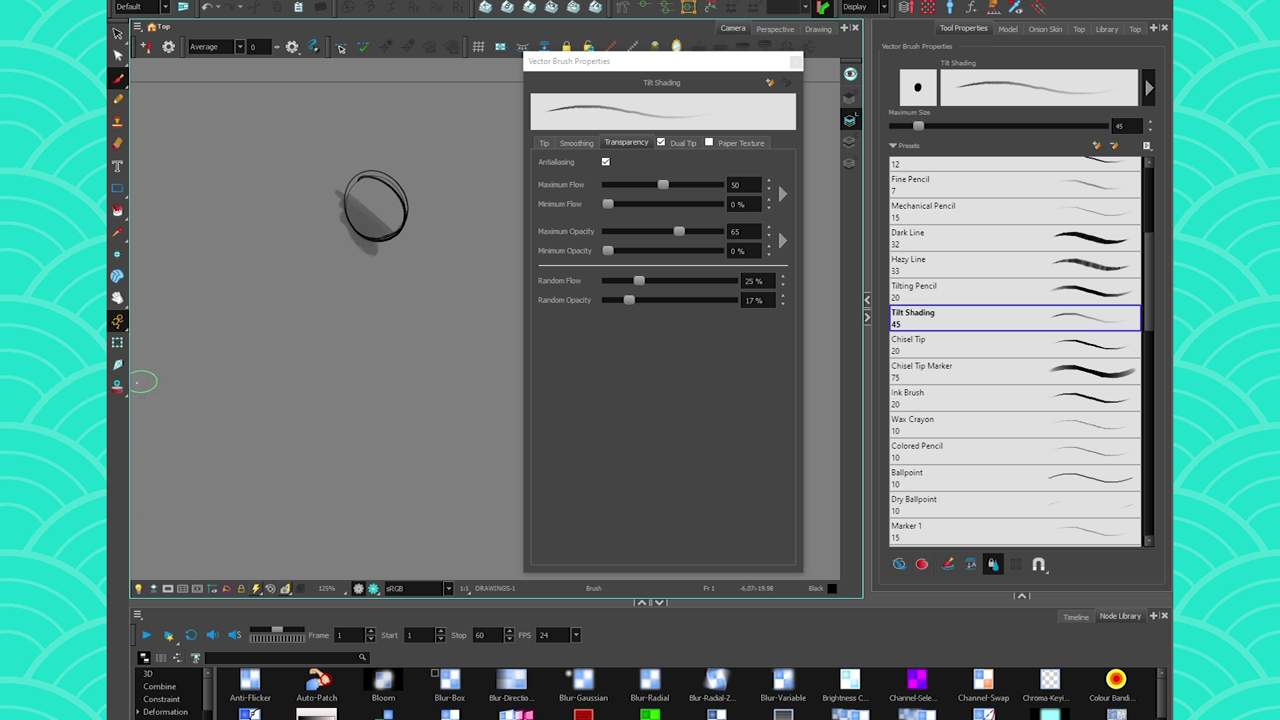
pyautogui.hotkey('ctrl', 'z')
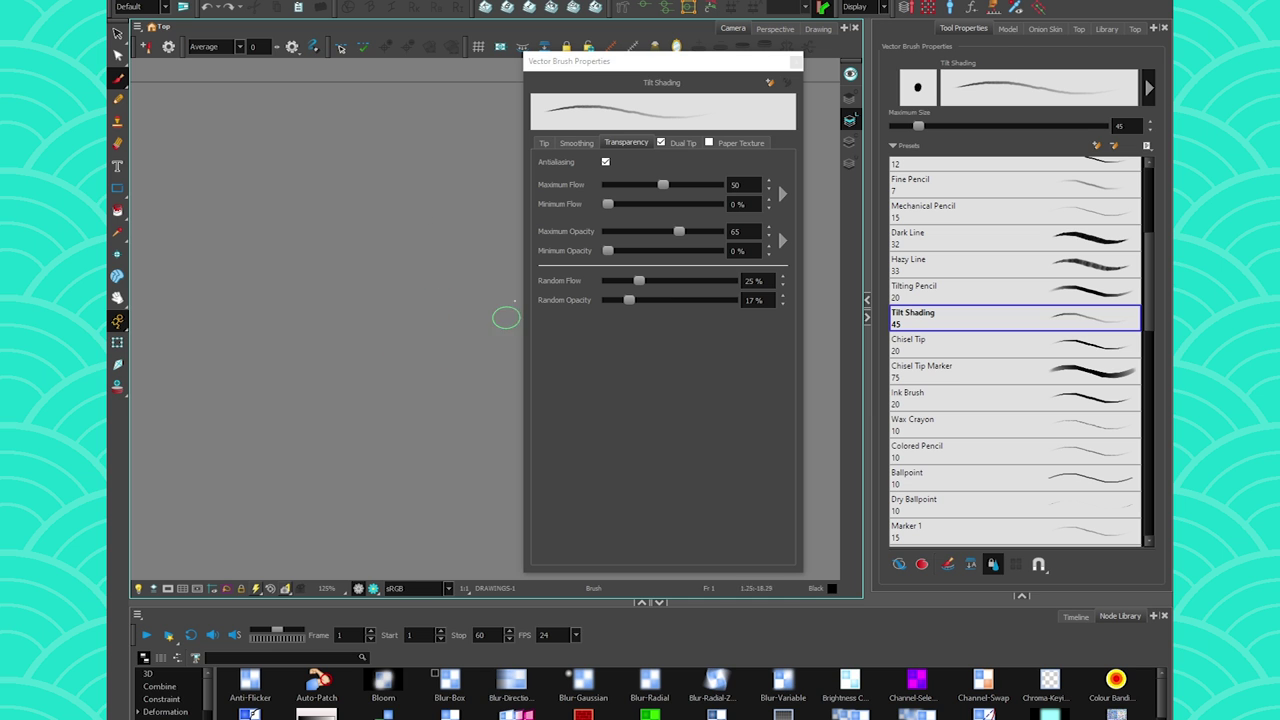
# - Move the brush properties window off the canvas, and draw and undo a circle with tilted shading strokes
pyautogui.moveTo(587, 68); pyautogui.dragTo(684, 72)
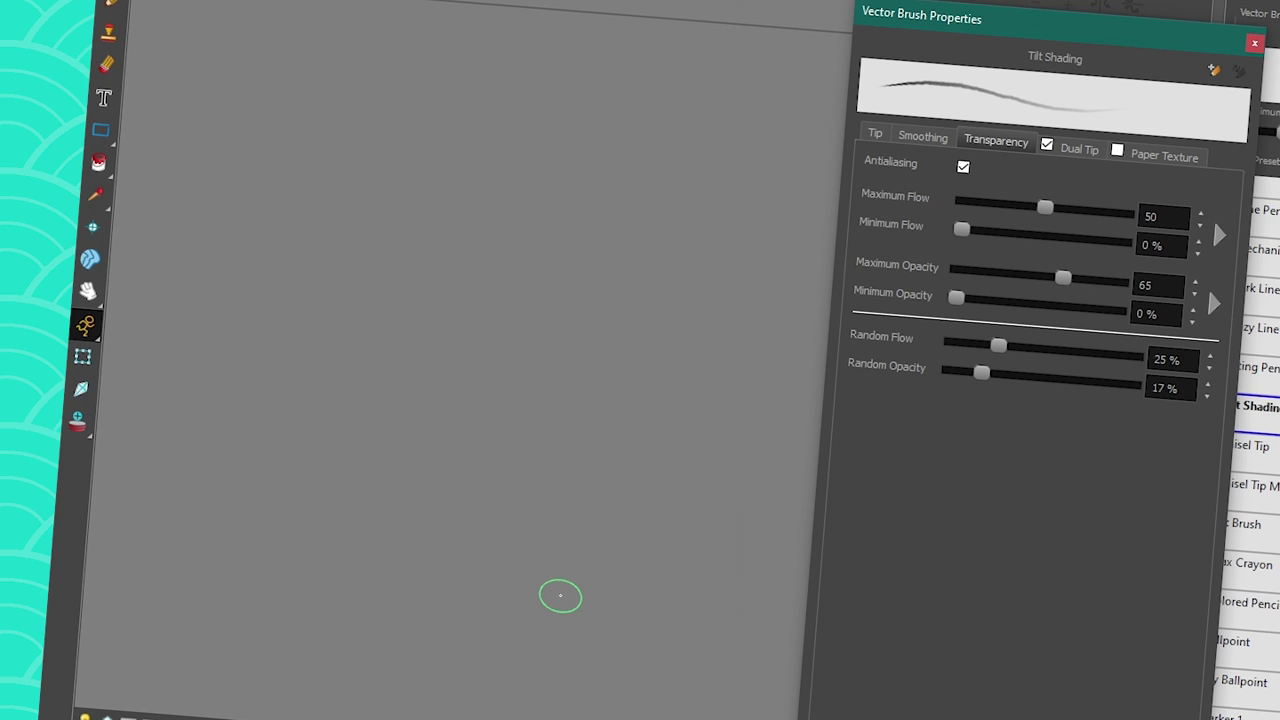
pyautogui.moveTo(661, 238)
pyautogui.mouseDown()
pyautogui.moveTo(540, 268)
pyautogui.moveTo(591, 220)
pyautogui.mouseUp()
pyautogui.moveTo(545, 172)
pyautogui.mouseDown()
pyautogui.moveTo(630, 248)
pyautogui.moveTo(527, 186)
pyautogui.moveTo(608, 261)
pyautogui.moveTo(510, 207)
pyautogui.moveTo(600, 300)
pyautogui.mouseUp()
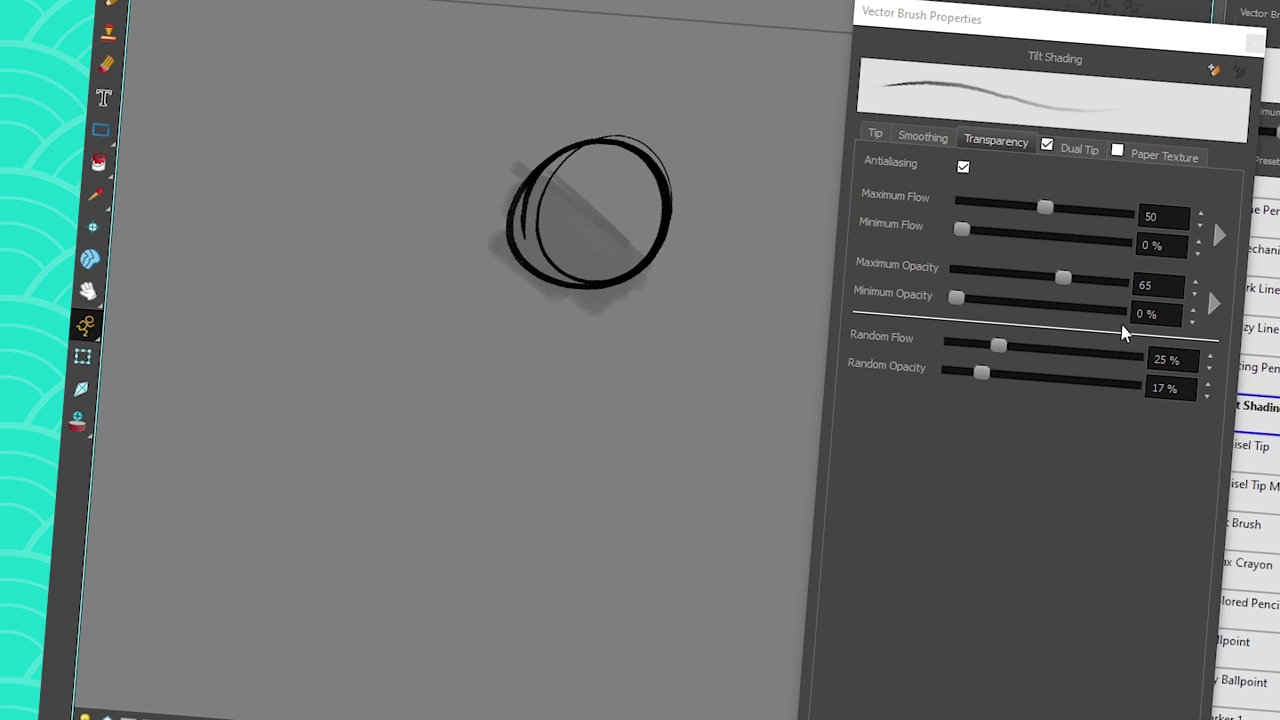
pyautogui.hotkey('ctrl', 'z')
pyautogui.hotkey('ctrl', 'z')
pyautogui.hotkey('ctrl', 'z')
pyautogui.hotkey('ctrl', 'z')
pyautogui.hotkey('ctrl', 'z')
pyautogui.hotkey('ctrl', 'z')
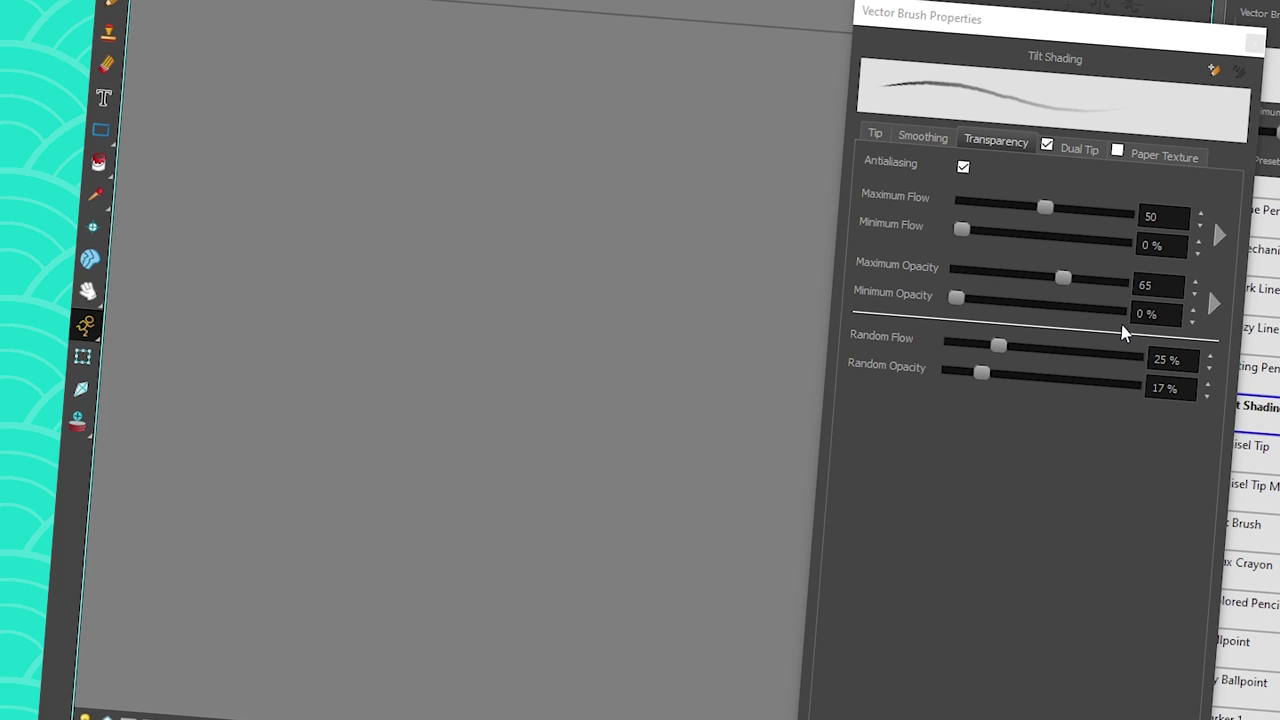
# - Review the Tilt Shading tip, smoothing and transparency settings and draw several straight, curved and tilted test strokes
pyautogui.click(875, 136)
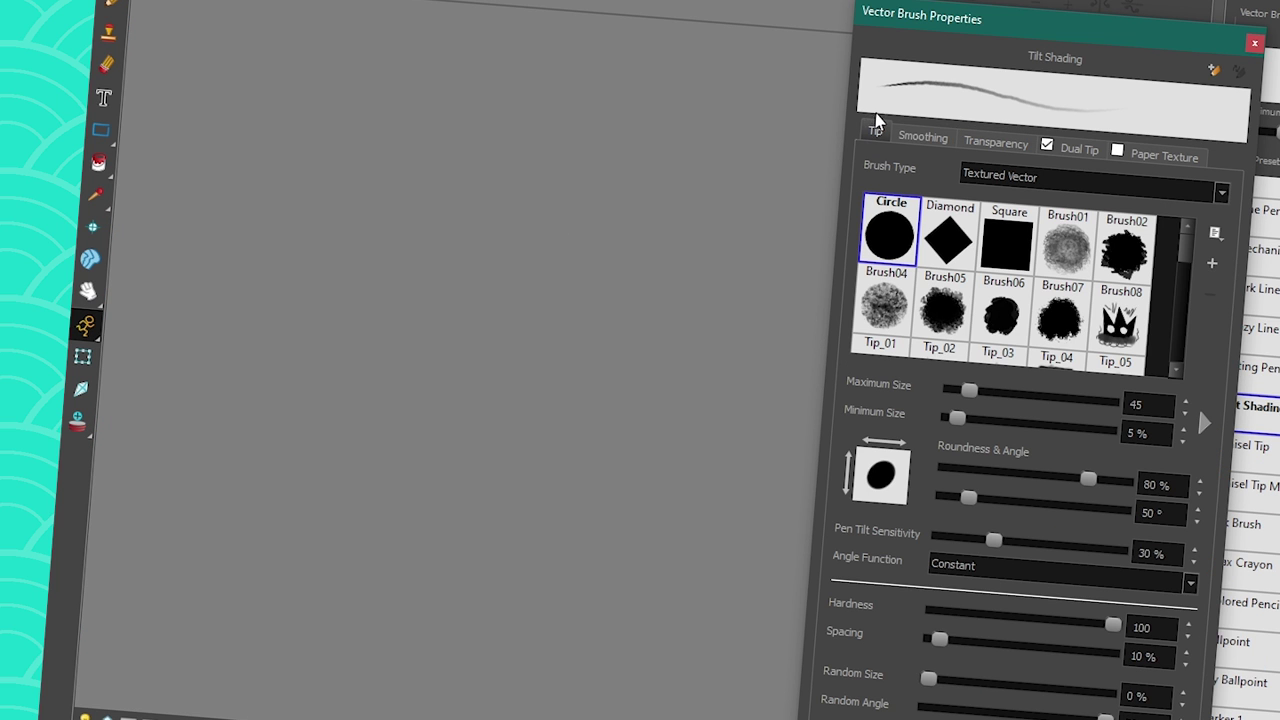
pyautogui.click(922, 137)
pyautogui.click(995, 141)
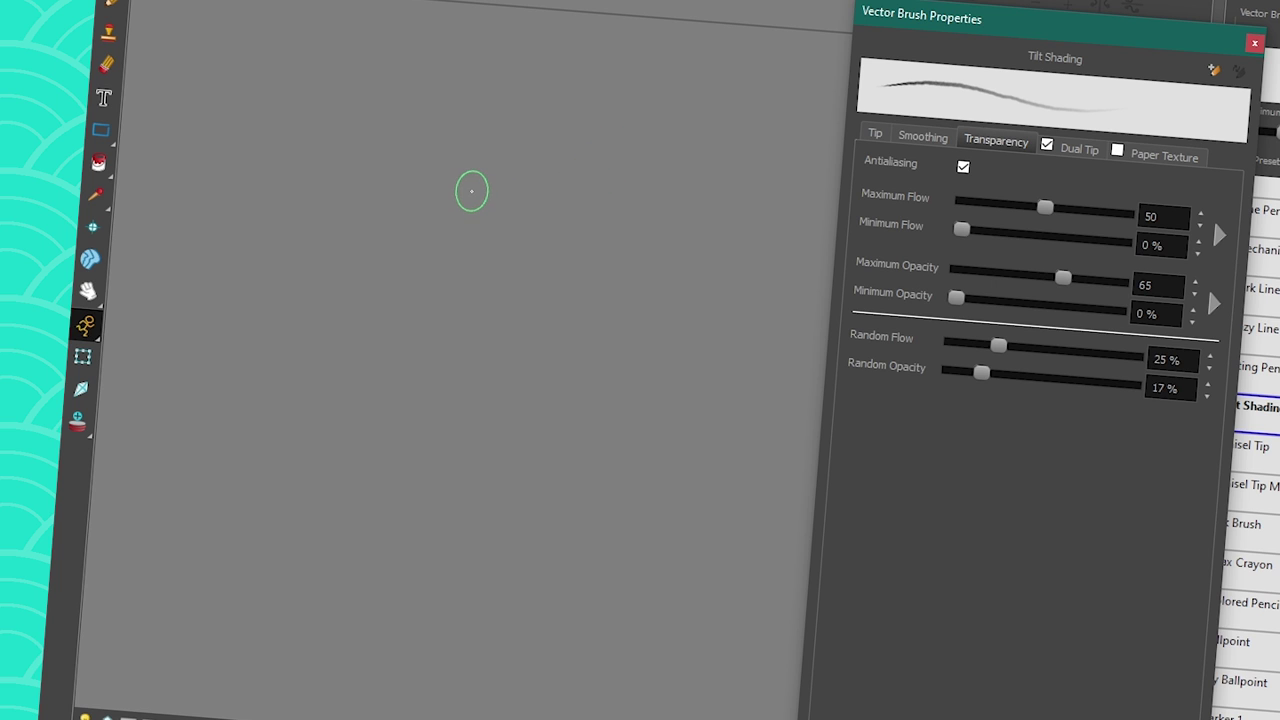
pyautogui.moveTo(760, 222); pyautogui.dragTo(440, 534)
pyautogui.moveTo(420, 546)
pyautogui.mouseDown()
pyautogui.moveTo(801, 175)
pyautogui.moveTo(400, 555)
pyautogui.mouseUp()
pyautogui.moveTo(507, 376)
pyautogui.mouseDown()
pyautogui.moveTo(503, 309)
pyautogui.moveTo(474, 376)
pyautogui.moveTo(535, 372)
pyautogui.moveTo(314, 66)
pyautogui.moveTo(577, 345)
pyautogui.mouseUp()
pyautogui.moveTo(718, 442); pyautogui.dragTo(507, 634)
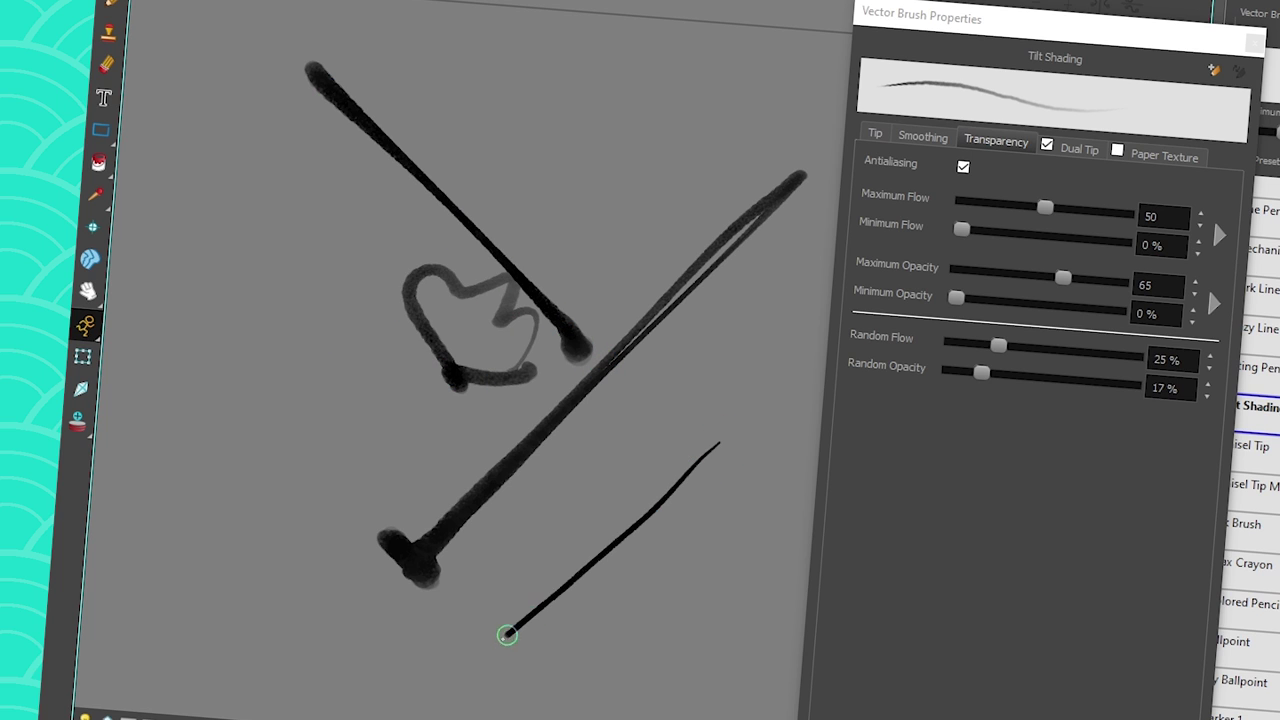
pyautogui.moveTo(558, 364)
pyautogui.mouseDown()
pyautogui.moveTo(263, 327)
pyautogui.moveTo(574, 366)
pyautogui.moveTo(449, 354)
pyautogui.mouseUp()
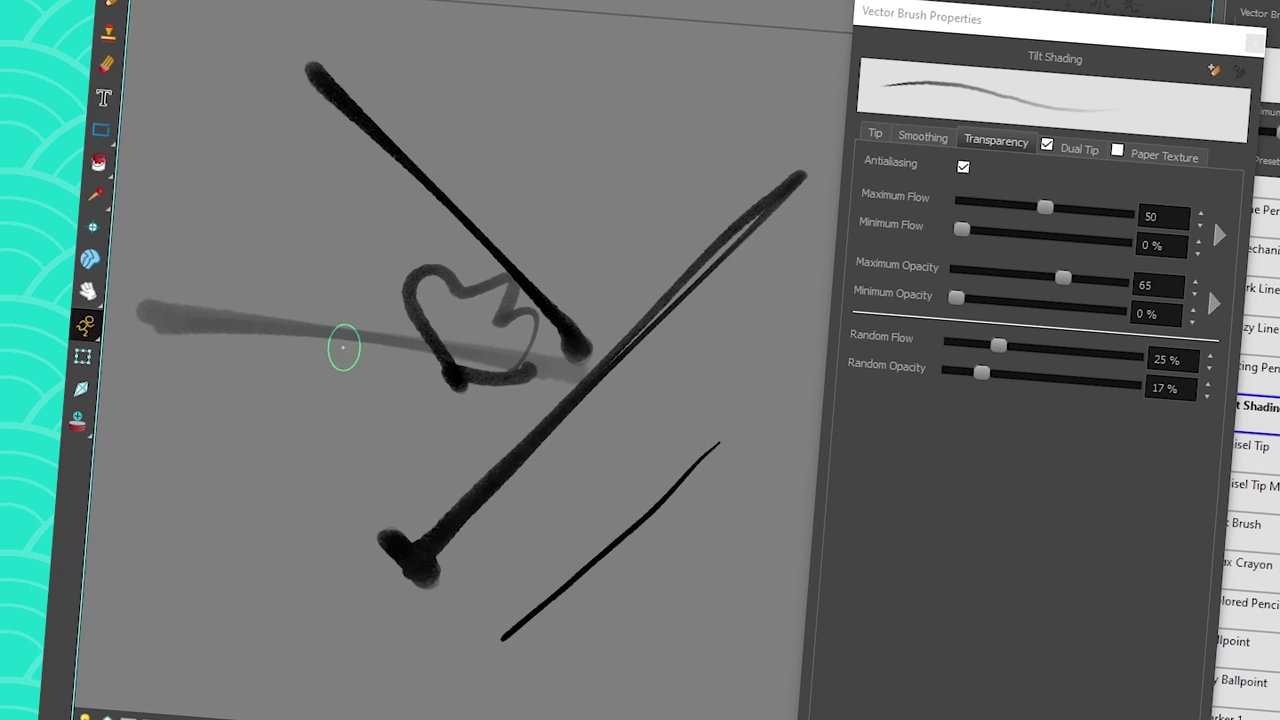
pyautogui.moveTo(657, 531)
pyautogui.mouseDown()
pyautogui.moveTo(727, 615)
pyautogui.moveTo(662, 556)
pyautogui.mouseUp()
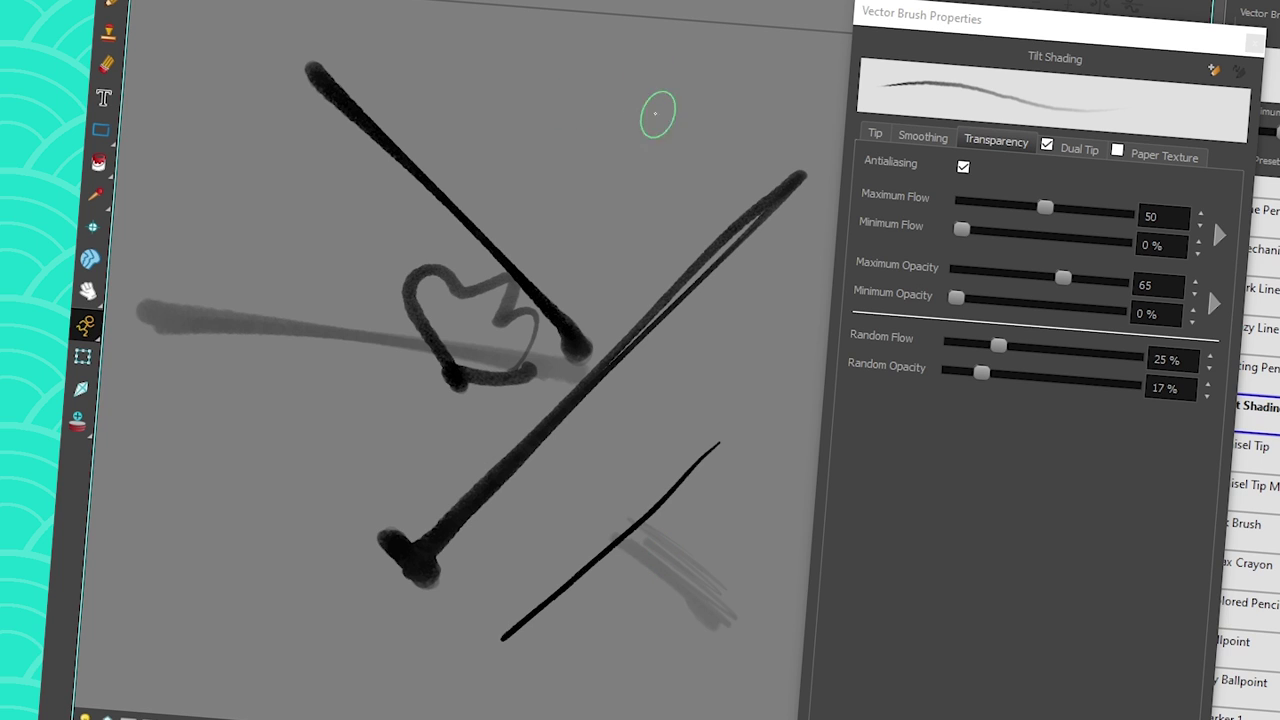
pyautogui.moveTo(611, 117)
pyautogui.mouseDown()
pyautogui.moveTo(640, 211)
pyautogui.moveTo(566, 181)
pyautogui.moveTo(526, 200)
pyautogui.moveTo(625, 305)
pyautogui.mouseUp()
# - Undo all the Tilt Shading test strokes to clear the canvas
pyautogui.hotkey('ctrl', 'z')
pyautogui.hotkey('ctrl', 'z')
pyautogui.hotkey('ctrl', 'z')
pyautogui.hotkey('ctrl', 'z')
pyautogui.hotkey('ctrl', 'z')
pyautogui.hotkey('ctrl', 'z')
pyautogui.hotkey('ctrl', 'z')
pyautogui.hotkey('ctrl', 'z')
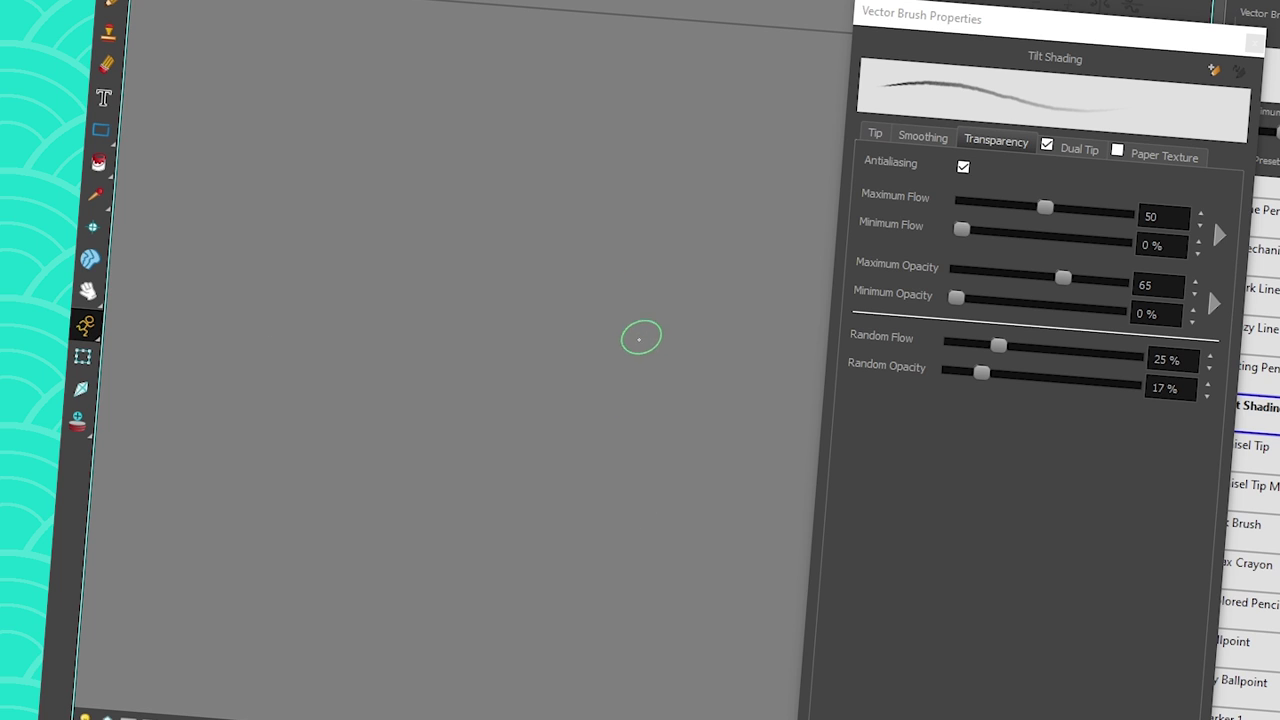
# - Sketch an onion character's body outline with a spiky top, two large round eyes with narrow pupils, and a small mouth
pyautogui.moveTo(528, 622)
pyautogui.mouseDown()
pyautogui.moveTo(558, 624)
pyautogui.moveTo(625, 315)
pyautogui.mouseUp()
pyautogui.moveTo(615, 632)
pyautogui.mouseDown()
pyautogui.moveTo(580, 109)
pyautogui.moveTo(535, 170)
pyautogui.moveTo(486, 86)
pyautogui.moveTo(203, 420)
pyautogui.moveTo(398, 601)
pyautogui.moveTo(309, 557)
pyautogui.moveTo(535, 633)
pyautogui.mouseUp()
pyautogui.moveTo(582, 480)
pyautogui.mouseDown()
pyautogui.moveTo(481, 509)
pyautogui.moveTo(600, 385)
pyautogui.mouseUp()
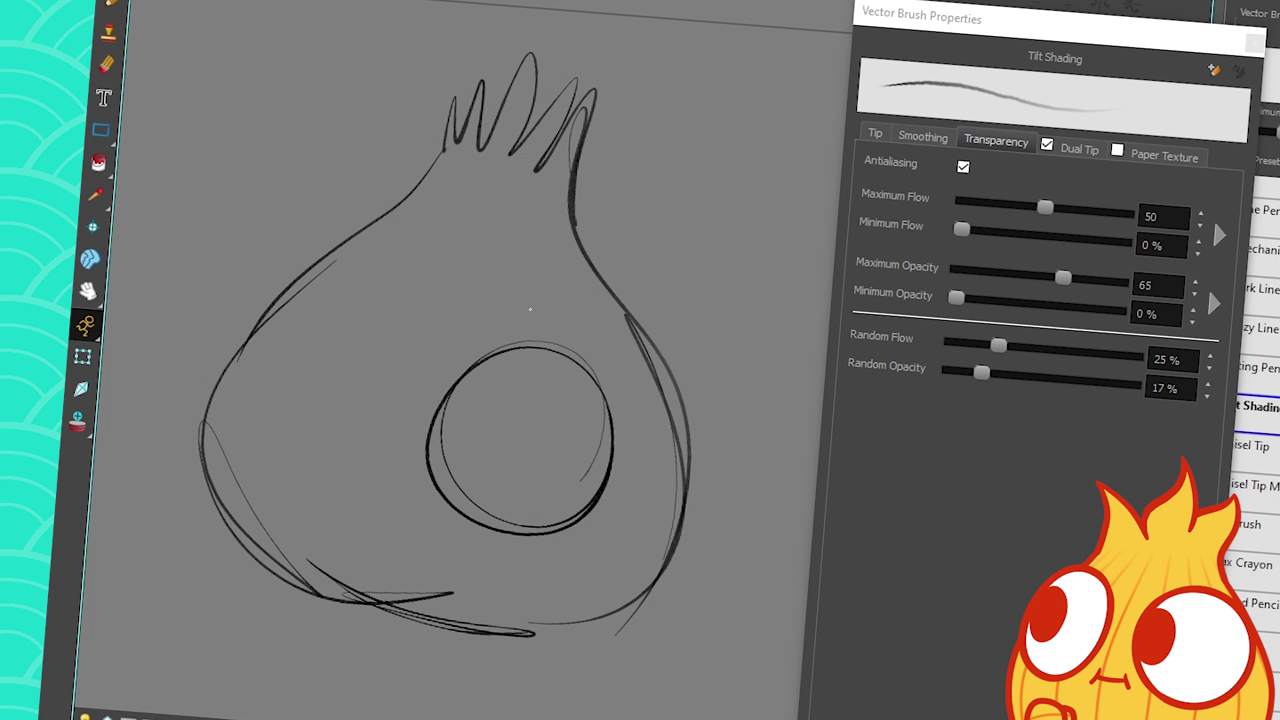
pyautogui.moveTo(278, 445)
pyautogui.mouseDown()
pyautogui.moveTo(400, 368)
pyautogui.moveTo(258, 435)
pyautogui.mouseUp()
pyautogui.moveTo(570, 480)
pyautogui.mouseDown()
pyautogui.moveTo(574, 397)
pyautogui.moveTo(568, 490)
pyautogui.mouseUp()
pyautogui.moveTo(355, 360)
pyautogui.mouseDown()
pyautogui.moveTo(351, 466)
pyautogui.moveTo(358, 380)
pyautogui.mouseUp()
pyautogui.moveTo(380, 496); pyautogui.dragTo(408, 500)
# - Draw curved skin lines down the onion's body and add loose root-like feet beneath it
pyautogui.moveTo(535, 172); pyautogui.dragTo(498, 332)
pyautogui.moveTo(509, 254); pyautogui.dragTo(503, 350)
pyautogui.moveTo(552, 545)
pyautogui.mouseDown()
pyautogui.moveTo(549, 588)
pyautogui.moveTo(425, 615)
pyautogui.mouseUp()
pyautogui.moveTo(474, 164); pyautogui.dragTo(359, 283)
pyautogui.moveTo(274, 487); pyautogui.dragTo(326, 606)
pyautogui.moveTo(326, 606)
pyautogui.mouseDown()
pyautogui.moveTo(271, 477)
pyautogui.moveTo(395, 622)
pyautogui.moveTo(335, 608)
pyautogui.moveTo(448, 628)
pyautogui.mouseUp()
pyautogui.moveTo(356, 624)
pyautogui.mouseDown()
pyautogui.moveTo(524, 640)
pyautogui.moveTo(483, 640)
pyautogui.mouseUp()
pyautogui.moveTo(322, 602)
pyautogui.mouseDown()
pyautogui.moveTo(217, 614)
pyautogui.moveTo(385, 628)
pyautogui.mouseUp()
# - Draw two raised arms beside the onion with dark elbows, giving the right-hand one a heart-shaped hand
pyautogui.moveTo(649, 490); pyautogui.dragTo(750, 438)
pyautogui.moveTo(729, 489); pyautogui.dragTo(704, 501)
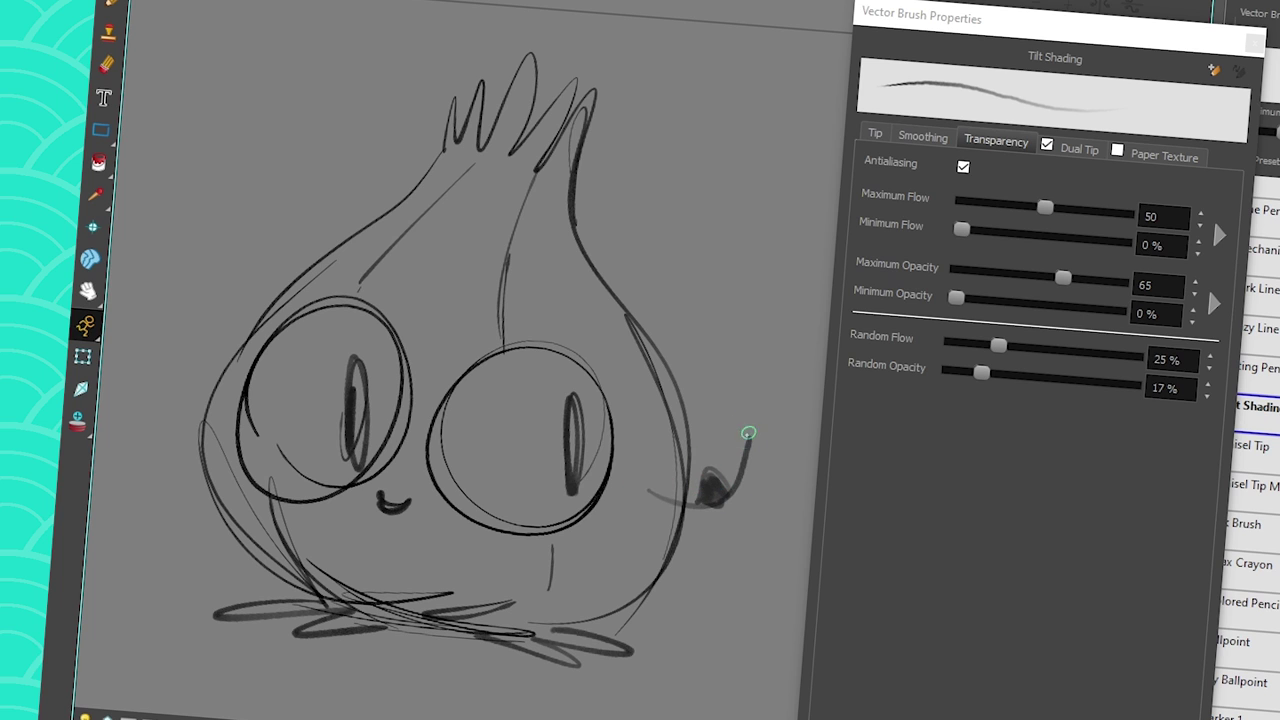
pyautogui.moveTo(743, 434); pyautogui.dragTo(729, 409)
pyautogui.moveTo(183, 403)
pyautogui.mouseDown()
pyautogui.moveTo(170, 288)
pyautogui.moveTo(200, 240)
pyautogui.moveTo(236, 267)
pyautogui.mouseUp()
pyautogui.moveTo(165, 342); pyautogui.dragTo(172, 370)
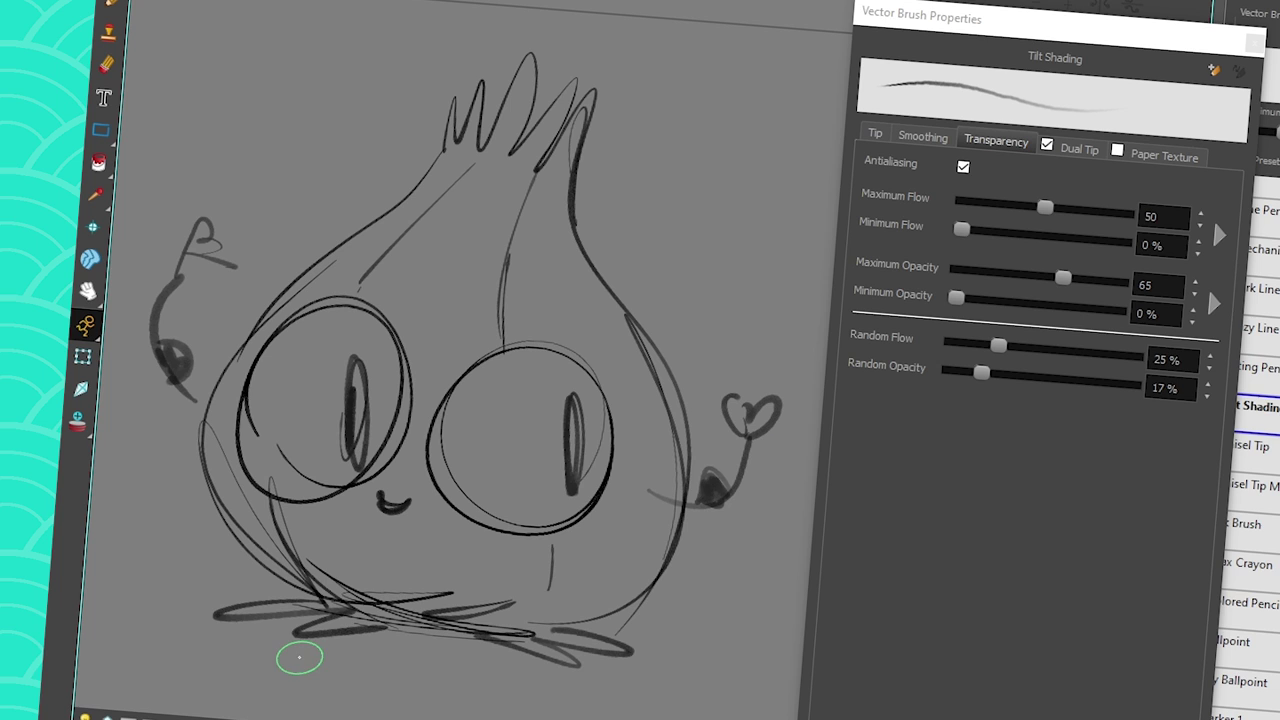
# - Shade the onion's lower body and right edge with broad tilted strokes
pyautogui.moveTo(652, 558)
pyautogui.mouseDown()
pyautogui.moveTo(585, 564)
pyautogui.moveTo(626, 600)
pyautogui.moveTo(521, 580)
pyautogui.moveTo(540, 606)
pyautogui.moveTo(387, 595)
pyautogui.moveTo(418, 613)
pyautogui.moveTo(240, 558)
pyautogui.mouseUp()
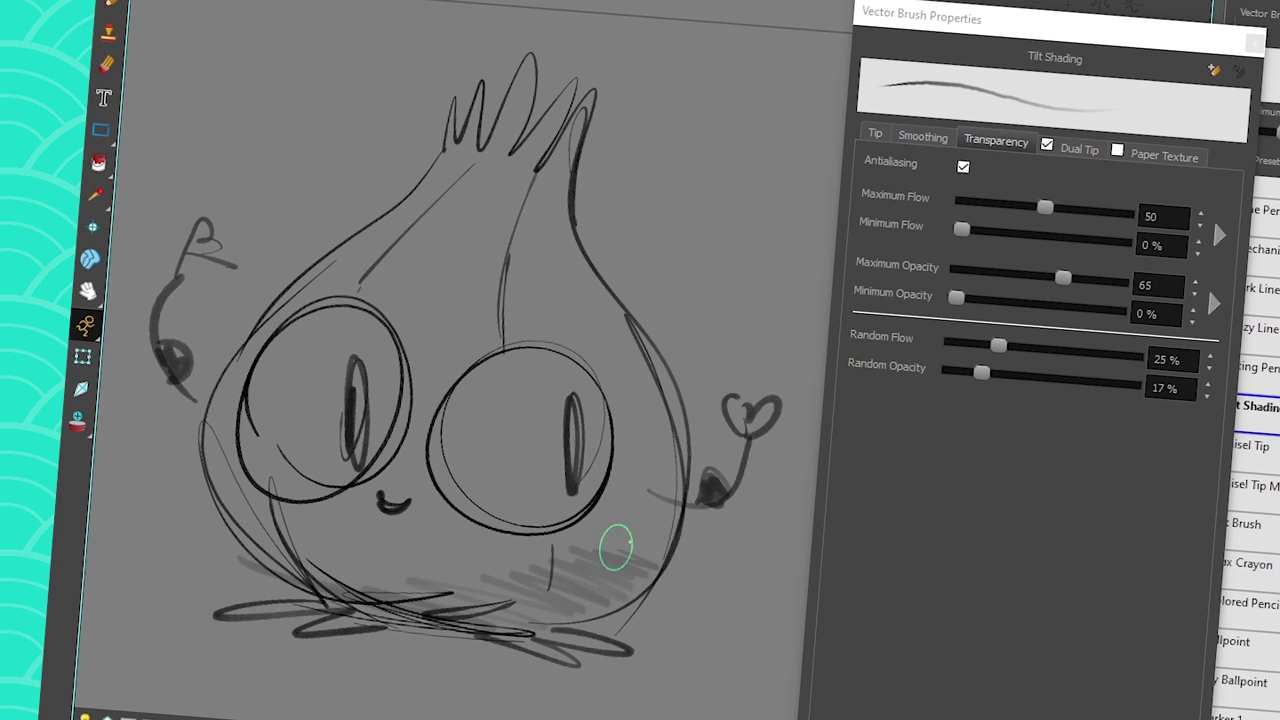
pyautogui.moveTo(628, 490)
pyautogui.mouseDown()
pyautogui.moveTo(607, 573)
pyautogui.moveTo(419, 596)
pyautogui.moveTo(370, 599)
pyautogui.moveTo(238, 515)
pyautogui.moveTo(350, 570)
pyautogui.moveTo(580, 647)
pyautogui.moveTo(266, 477)
pyautogui.mouseUp()
pyautogui.moveTo(560, 180)
pyautogui.mouseDown()
pyautogui.moveTo(654, 371)
pyautogui.moveTo(597, 603)
pyautogui.moveTo(440, 622)
pyautogui.moveTo(520, 606)
pyautogui.moveTo(545, 618)
pyautogui.mouseUp()
# - Enlarge the brush to 225.8, shade the onion's upper right side, and draw two thick eyebrows
pyautogui.press('o')
pyautogui.moveTo(615, 328)
pyautogui.mouseDown()
pyautogui.moveTo(645, 402)
pyautogui.moveTo(523, 610)
pyautogui.moveTo(460, 612)
pyautogui.moveTo(365, 474)
pyautogui.moveTo(625, 537)
pyautogui.moveTo(307, 569)
pyautogui.moveTo(383, 570)
pyautogui.moveTo(235, 484)
pyautogui.moveTo(337, 582)
pyautogui.moveTo(449, 457)
pyautogui.mouseUp()
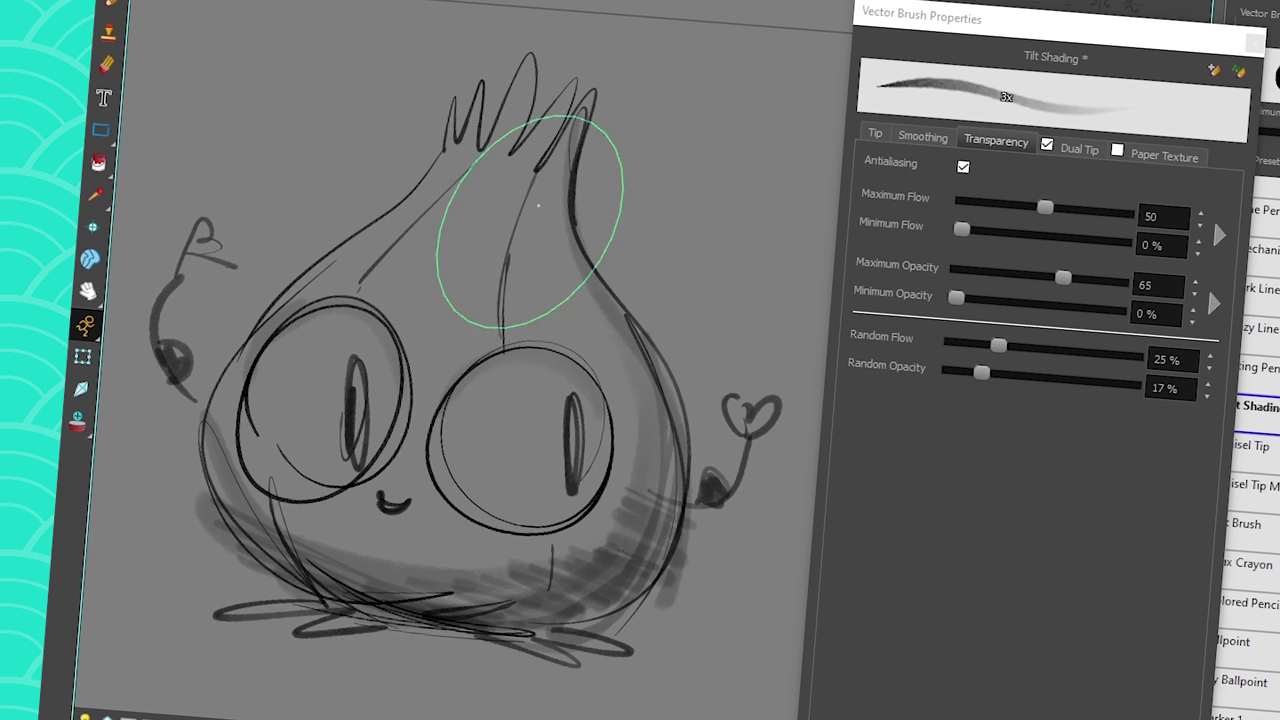
pyautogui.moveTo(543, 223)
pyautogui.mouseDown()
pyautogui.moveTo(537, 171)
pyautogui.moveTo(509, 257)
pyautogui.moveTo(590, 297)
pyautogui.moveTo(514, 594)
pyautogui.moveTo(514, 243)
pyautogui.moveTo(543, 286)
pyautogui.moveTo(610, 335)
pyautogui.mouseUp()
pyautogui.moveTo(425, 238)
pyautogui.mouseDown()
pyautogui.moveTo(354, 217)
pyautogui.moveTo(295, 245)
pyautogui.mouseUp()
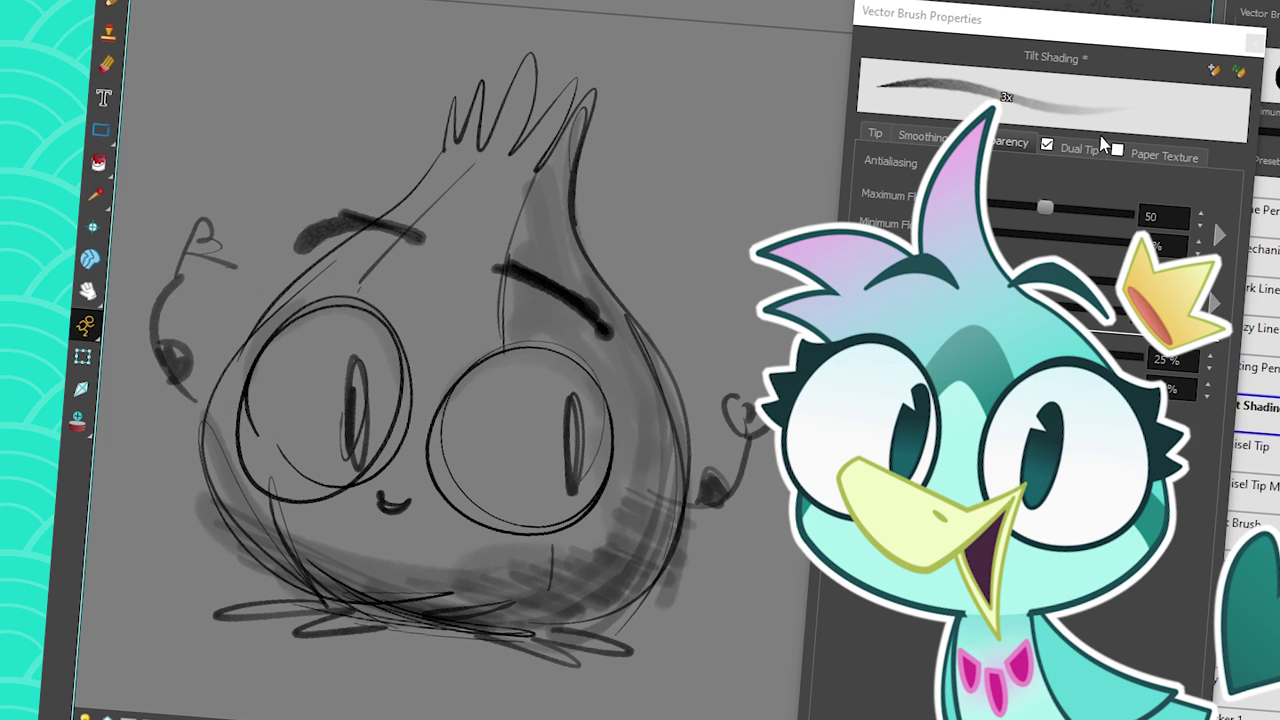
# - Review the Tilt Shading brush's Dual Tip settings and close the brush properties
pyautogui.click(1079, 148)
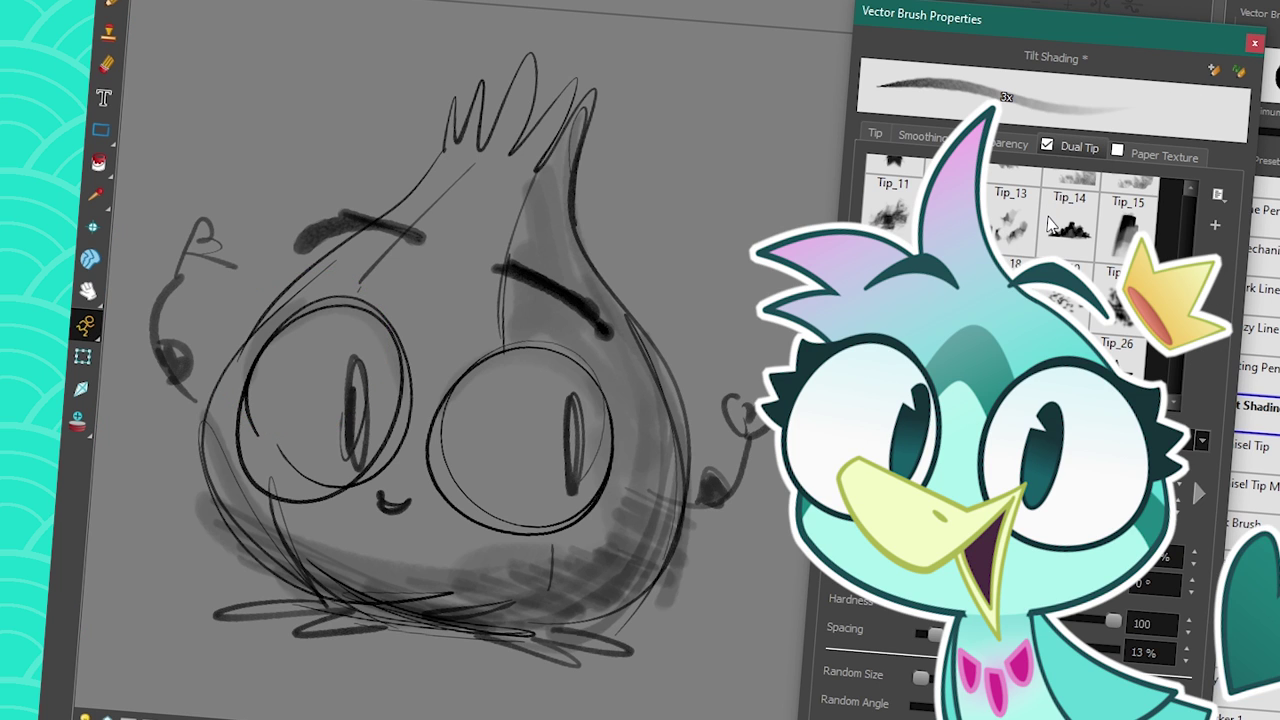
pyautogui.click(1254, 43)
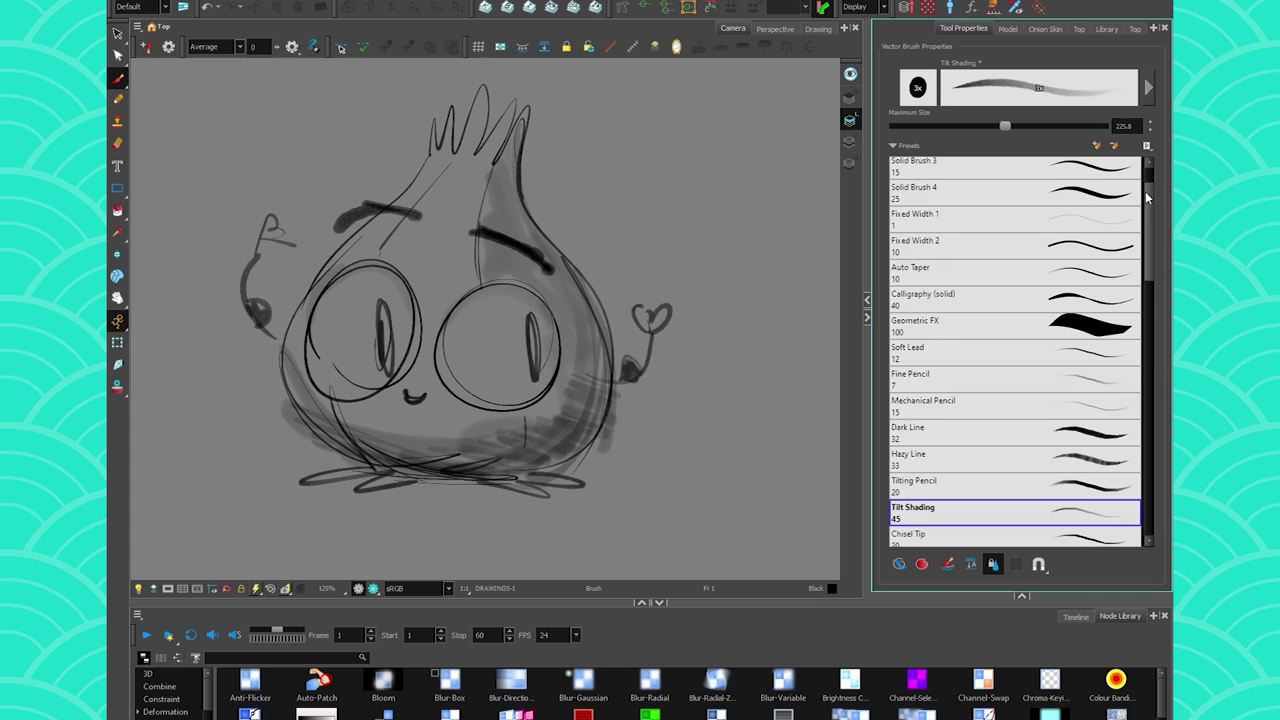
# - Choose the Striped Ribbon preset at the end of the presets and draw long looping and wavy strokes across the canvas
pyautogui.moveTo(1148, 192); pyautogui.dragTo(1151, 196)
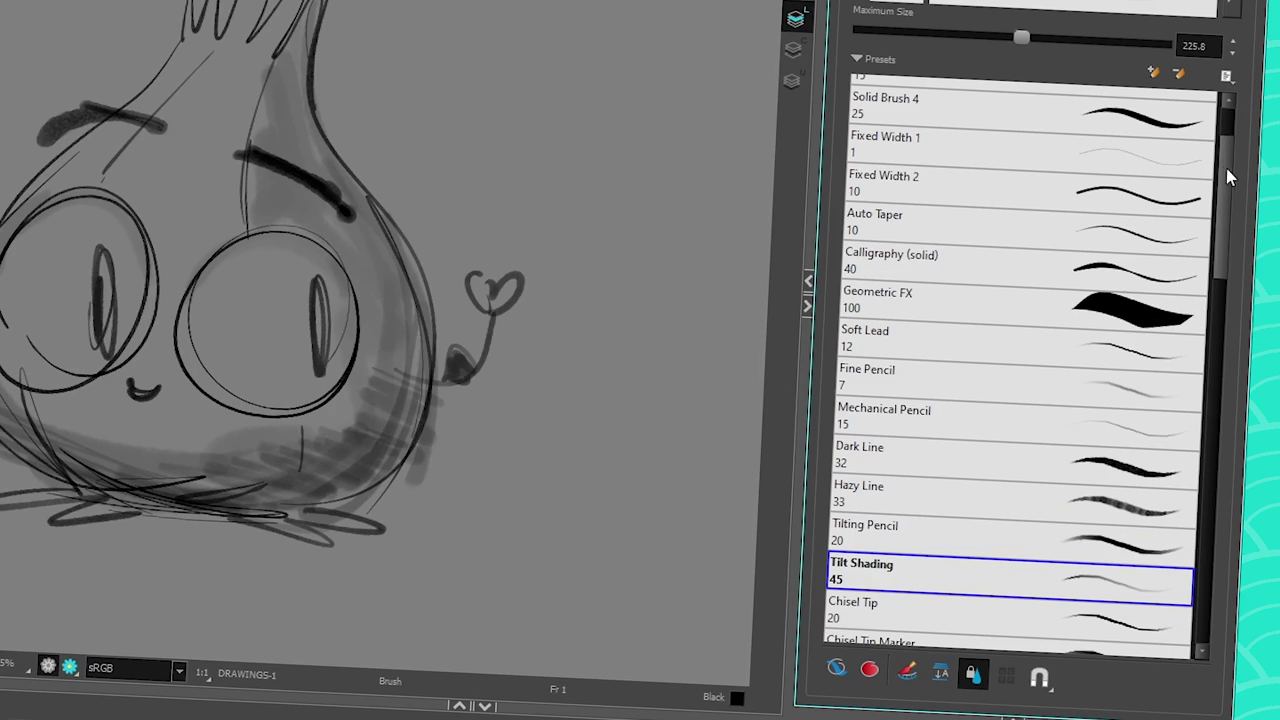
pyautogui.scroll(-3, 1145, 232)
pyautogui.moveTo(1218, 190); pyautogui.dragTo(1197, 597)
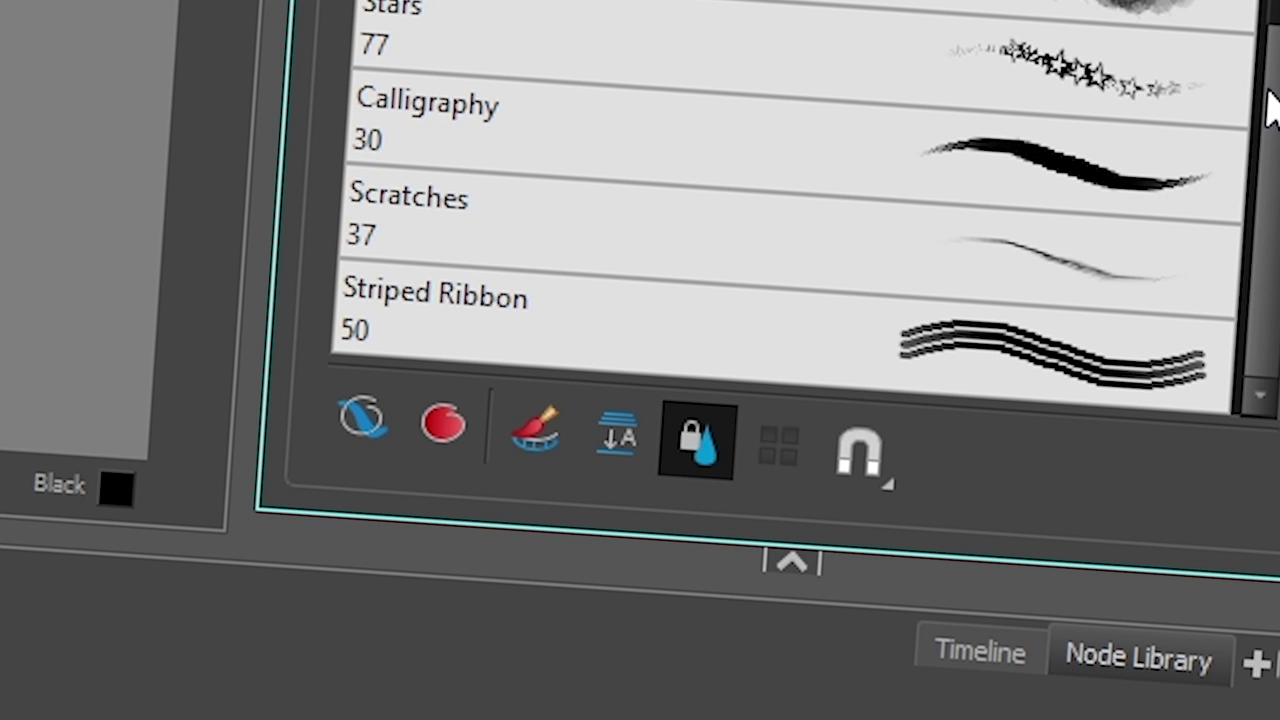
pyautogui.moveTo(778, 377)
pyautogui.mouseDown()
pyautogui.moveTo(800, 328)
pyautogui.moveTo(642, 143)
pyautogui.moveTo(690, 310)
pyautogui.moveTo(480, 160)
pyautogui.moveTo(258, 128)
pyautogui.moveTo(166, 230)
pyautogui.mouseUp()
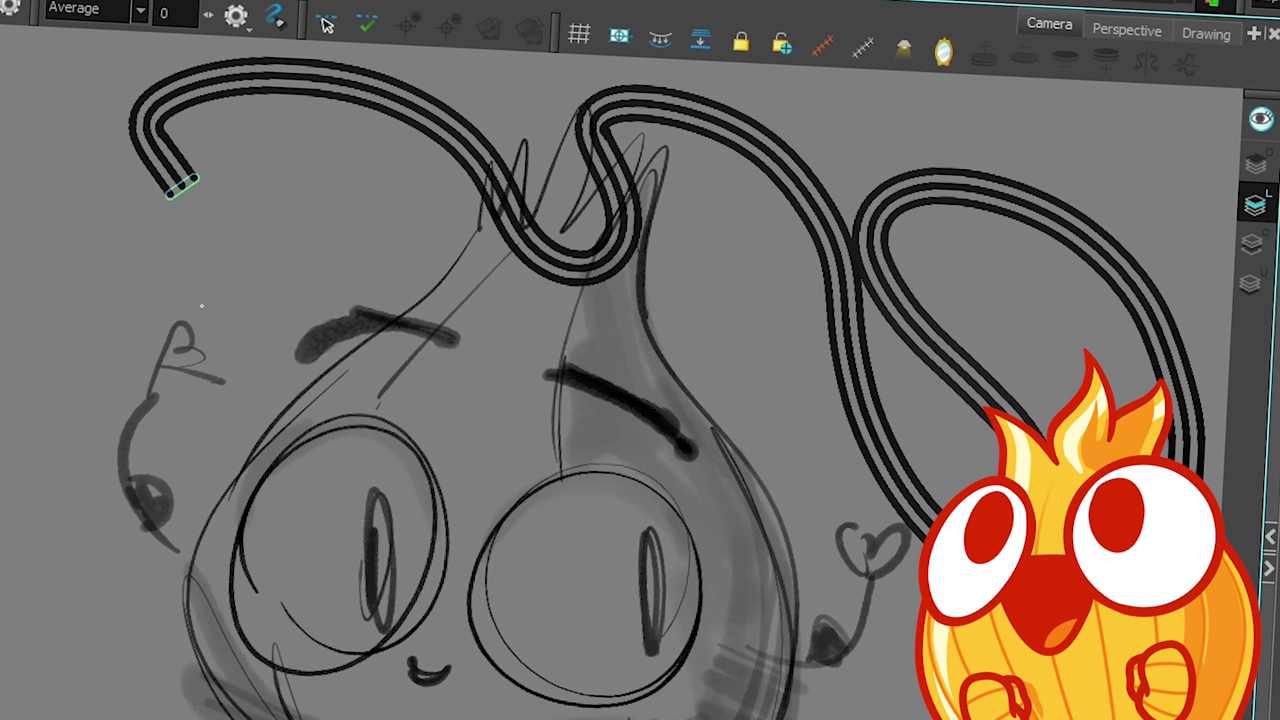
pyautogui.moveTo(579, 716)
pyautogui.mouseDown()
pyautogui.moveTo(849, 710)
pyautogui.moveTo(944, 658)
pyautogui.moveTo(925, 663)
pyautogui.mouseUp()
pyautogui.moveTo(1112, 712)
pyautogui.mouseDown()
pyautogui.moveTo(1157, 391)
pyautogui.moveTo(1095, 125)
pyautogui.mouseUp()
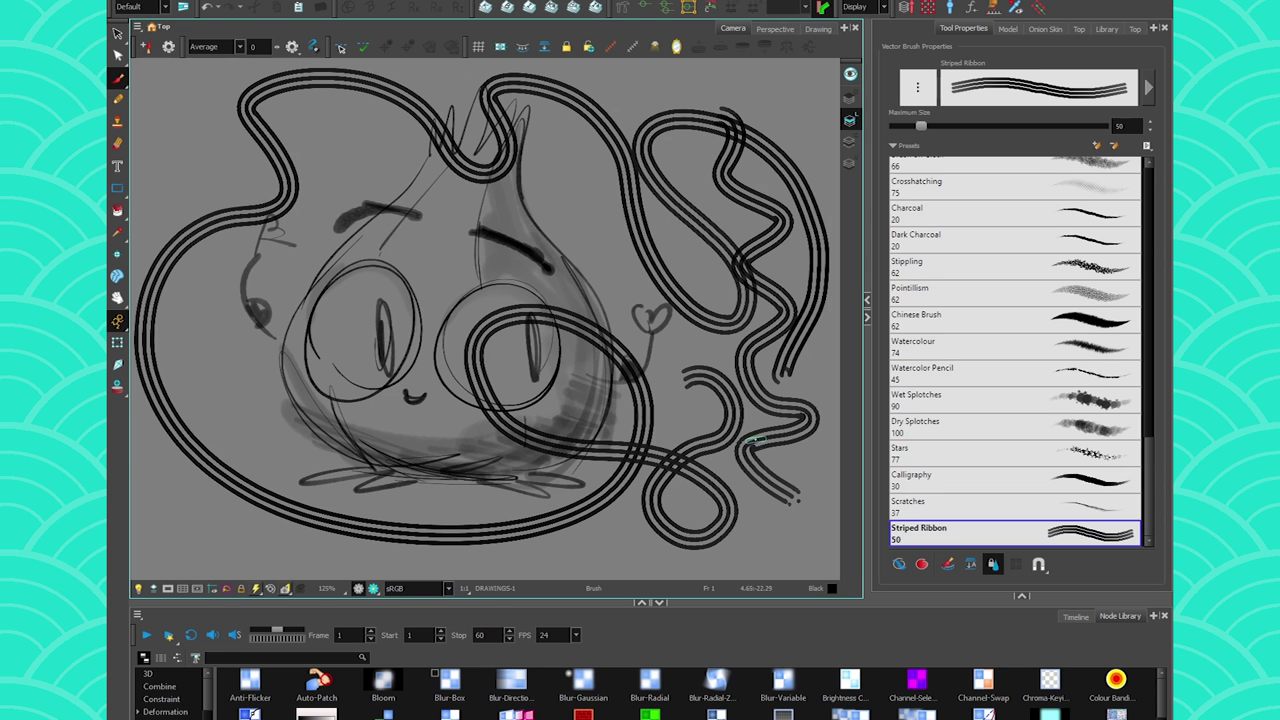
pyautogui.moveTo(757, 441); pyautogui.dragTo(502, 322)
pyautogui.moveTo(690, 162)
pyautogui.mouseDown()
pyautogui.moveTo(677, 128)
pyautogui.moveTo(585, 111)
pyautogui.moveTo(549, 199)
pyautogui.moveTo(664, 241)
pyautogui.moveTo(805, 360)
pyautogui.moveTo(513, 377)
pyautogui.moveTo(559, 545)
pyautogui.moveTo(445, 495)
pyautogui.mouseUp()
# - Open the Striped Ribbon brush properties and set the tip's spacing to 200%
pyautogui.click(1148, 87)
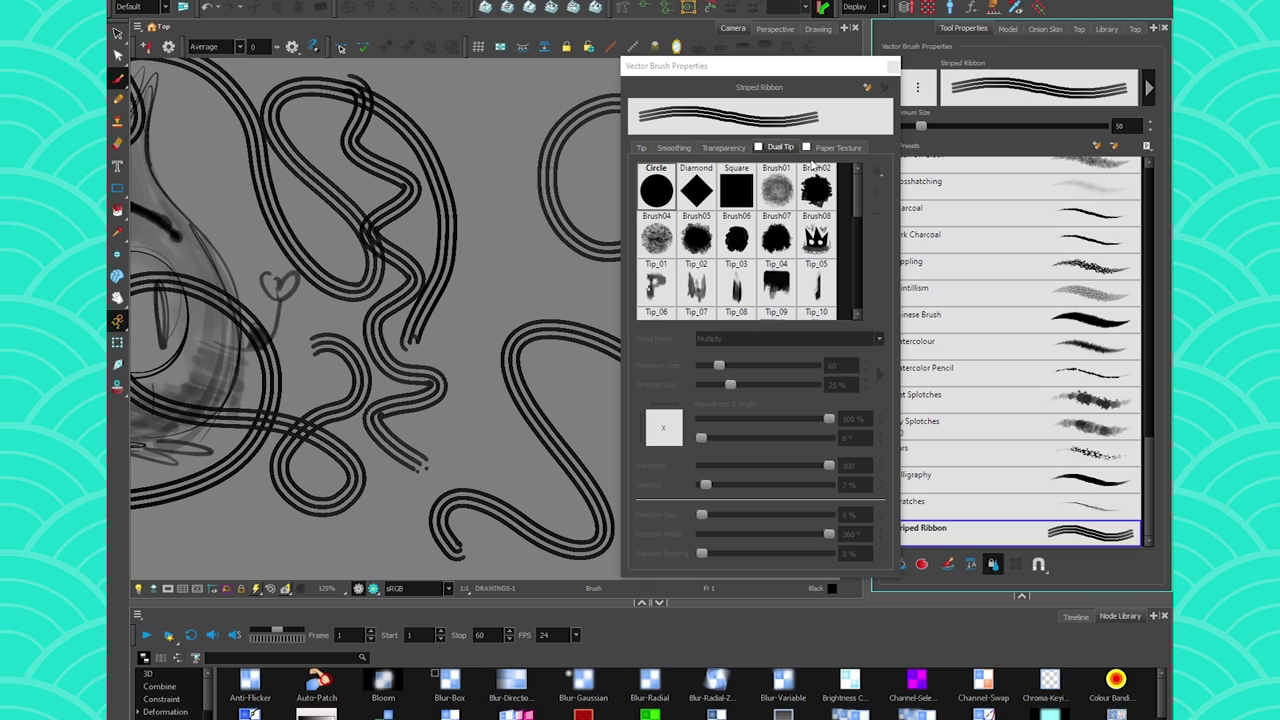
pyautogui.click(646, 149)
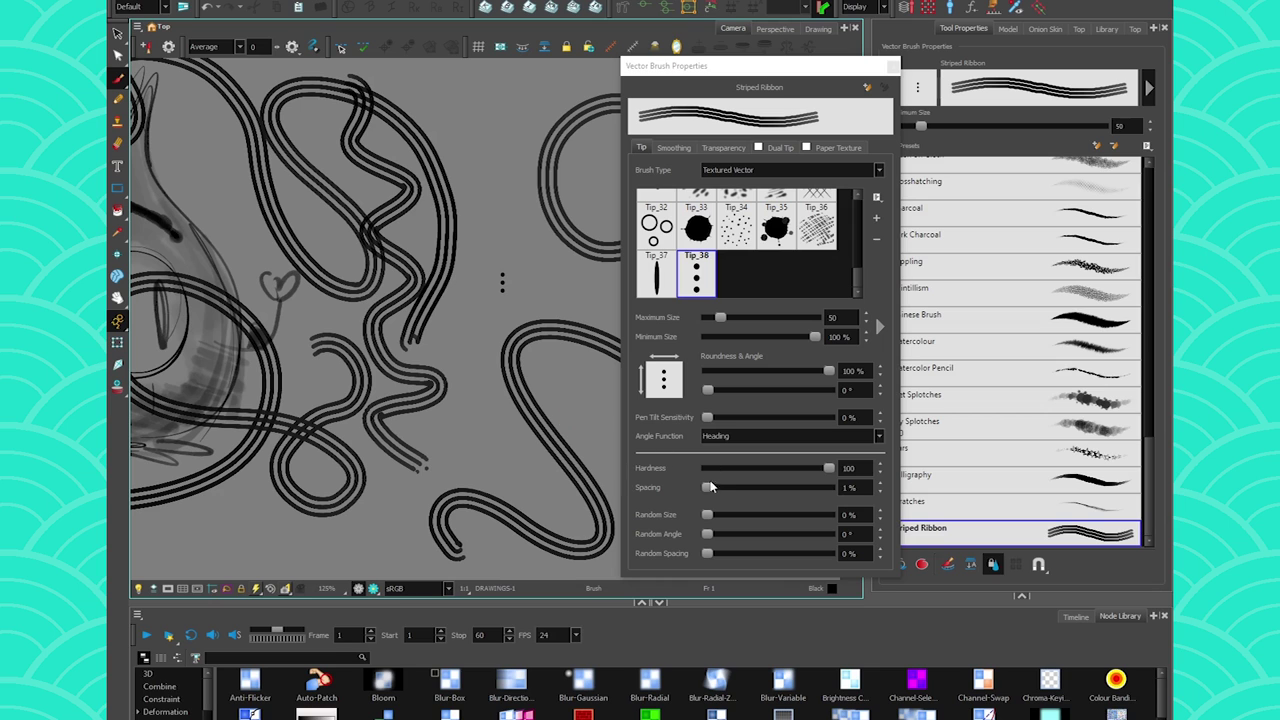
pyautogui.moveTo(709, 490); pyautogui.dragTo(828, 490)
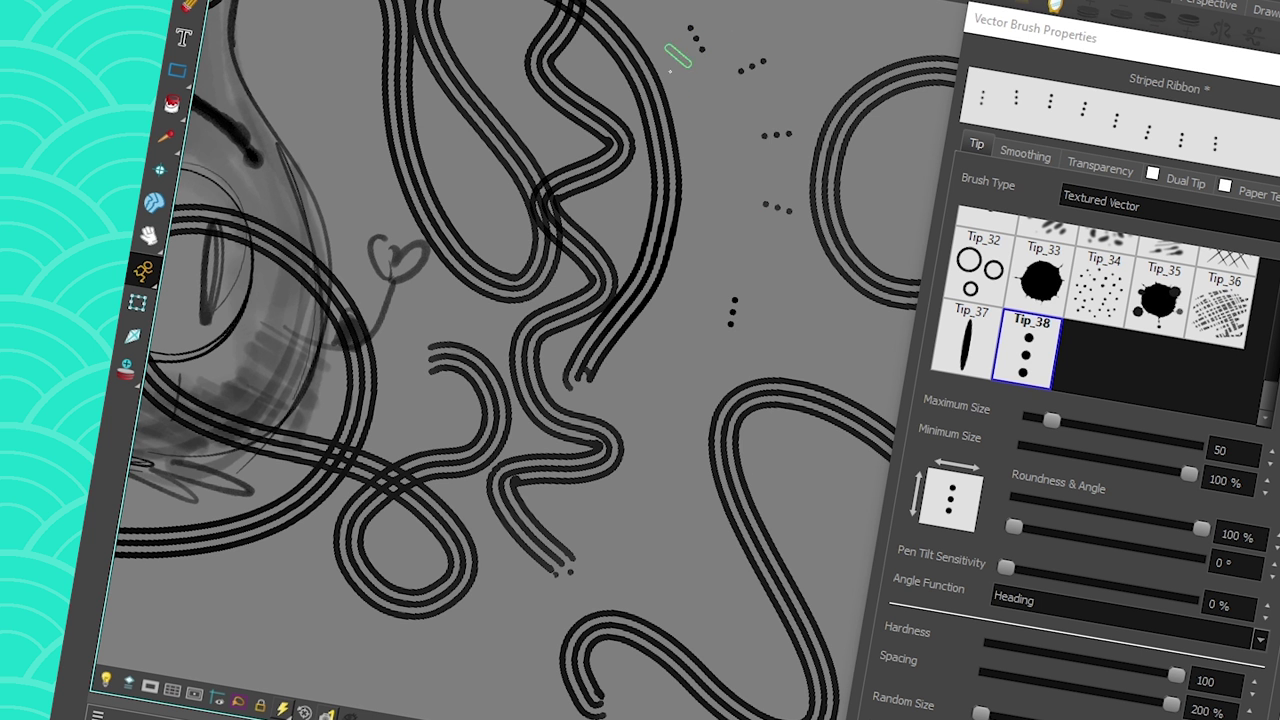
# - Stamp single three-dot tip marks on the canvas and draw curved strokes showing how the widely spaced tips rotate
pyautogui.click(481, 451)
pyautogui.click(333, 531)
pyautogui.click(233, 565)
pyautogui.click(208, 133)
pyautogui.moveTo(576, 46); pyautogui.dragTo(836, 659)
pyautogui.moveTo(700, 8); pyautogui.dragTo(866, 560)
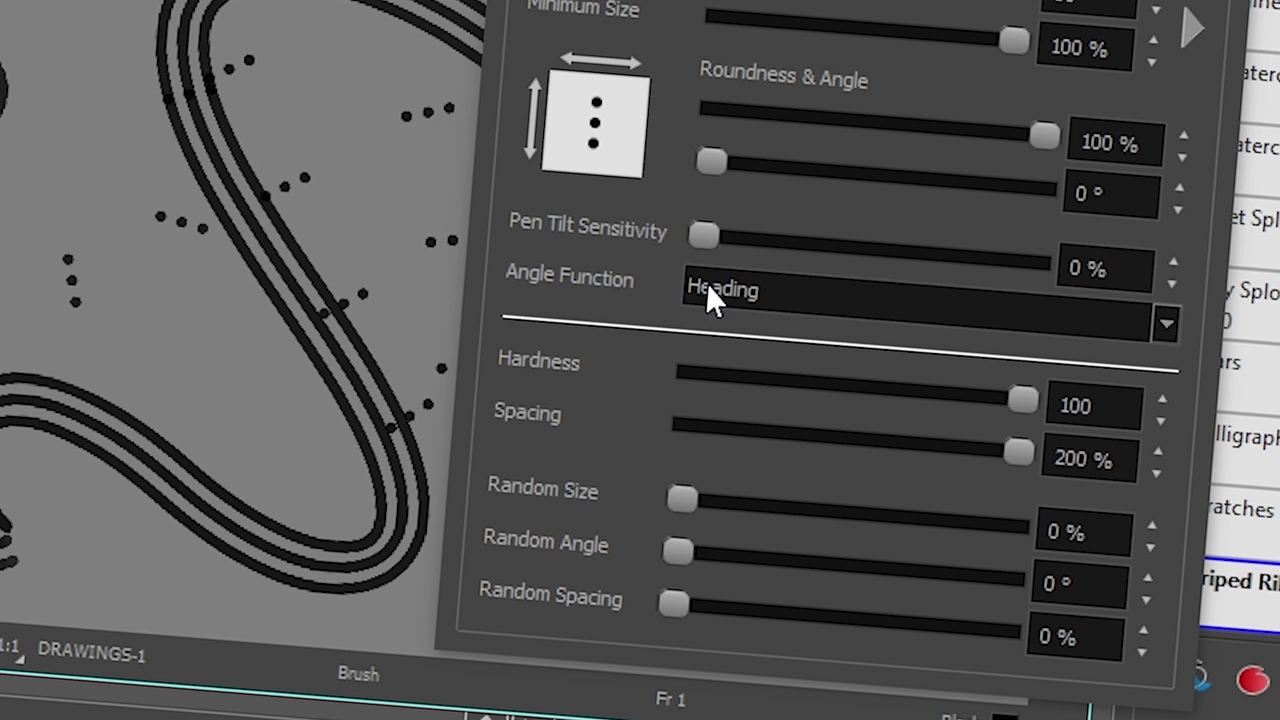
# - Review the Angle Function options, keep Heading, and set the Striped Ribbon tip's spacing to 1%
pyautogui.click(710, 439)
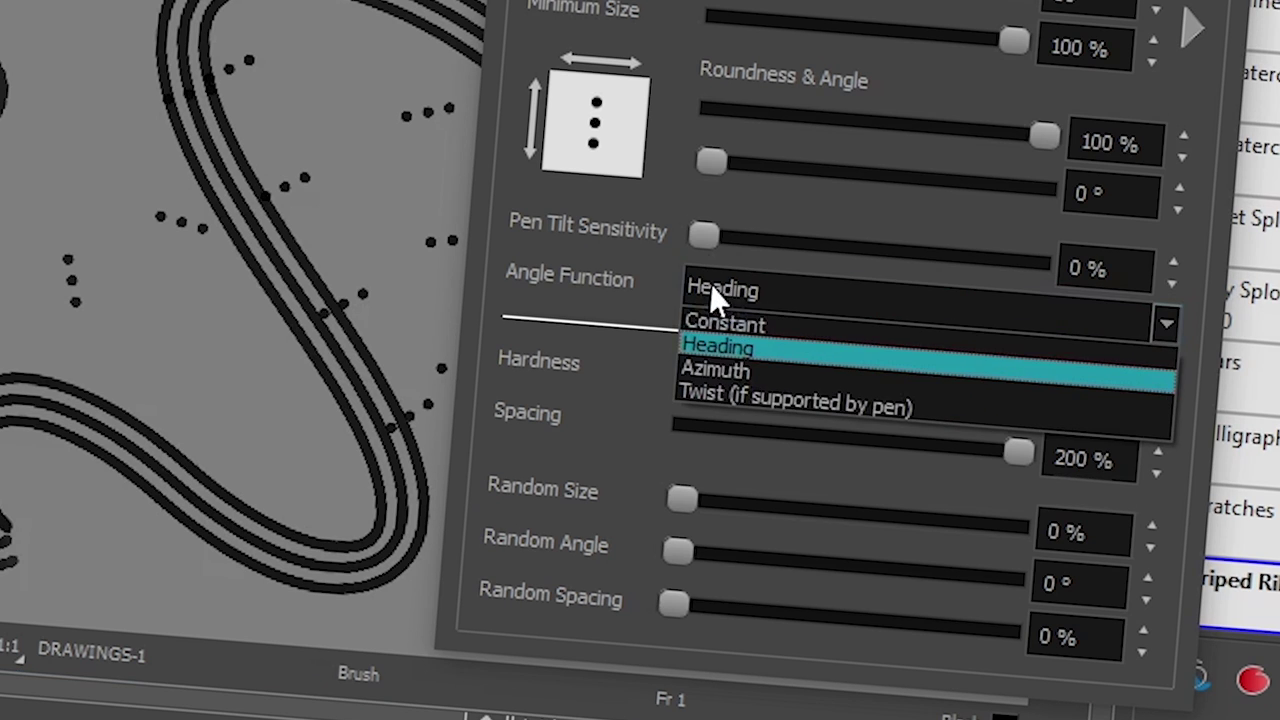
pyautogui.click(714, 342)
pyautogui.press('space')
pyautogui.moveTo(557, 486); pyautogui.dragTo(590, 371)
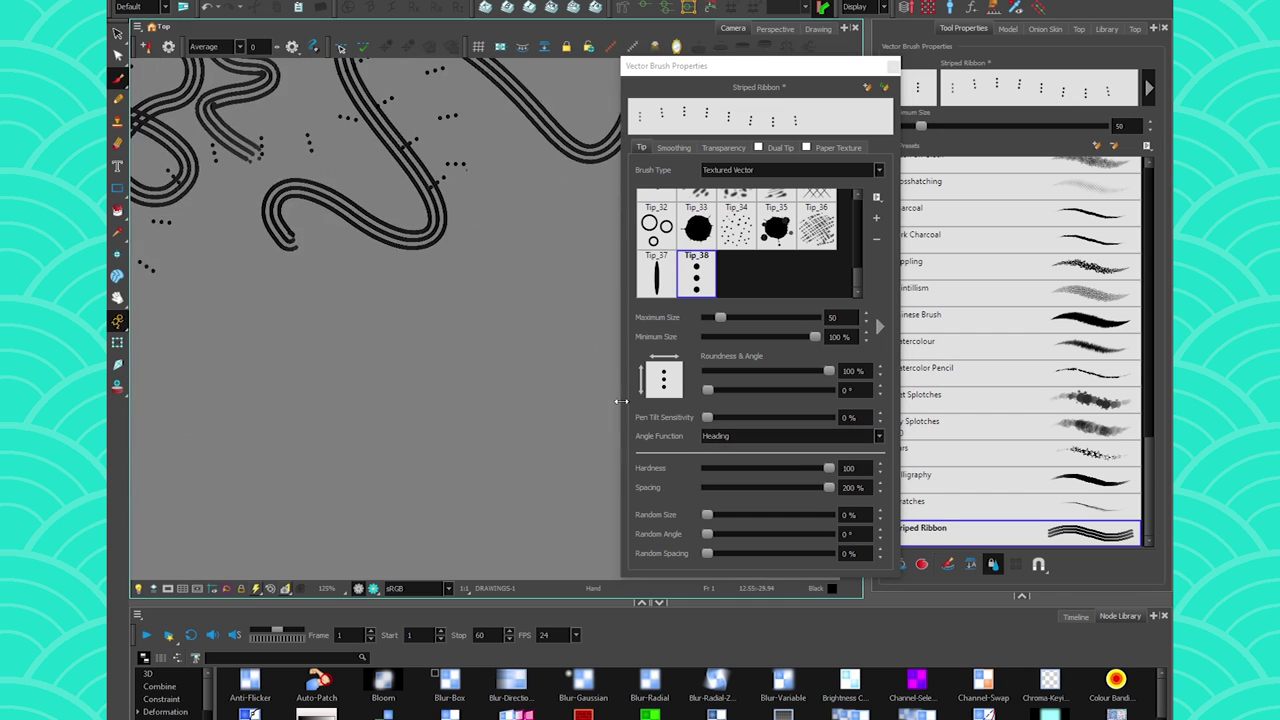
pyautogui.click(712, 437)
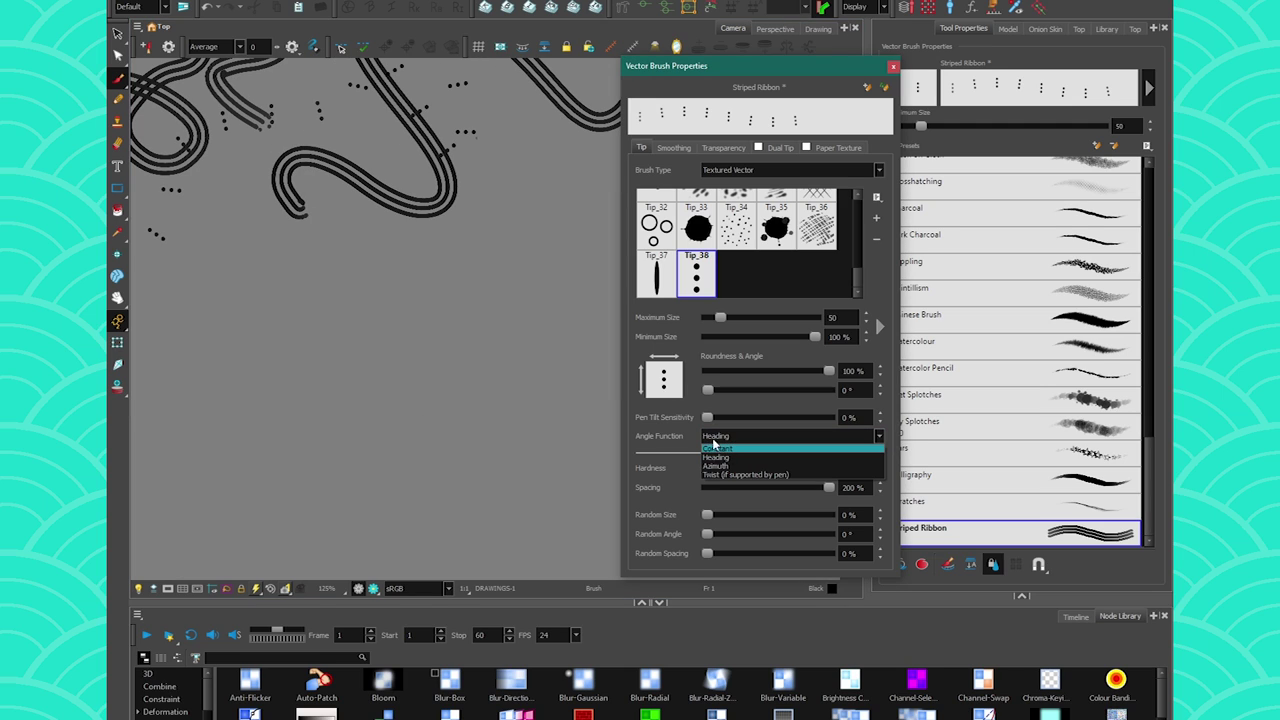
pyautogui.click(704, 446)
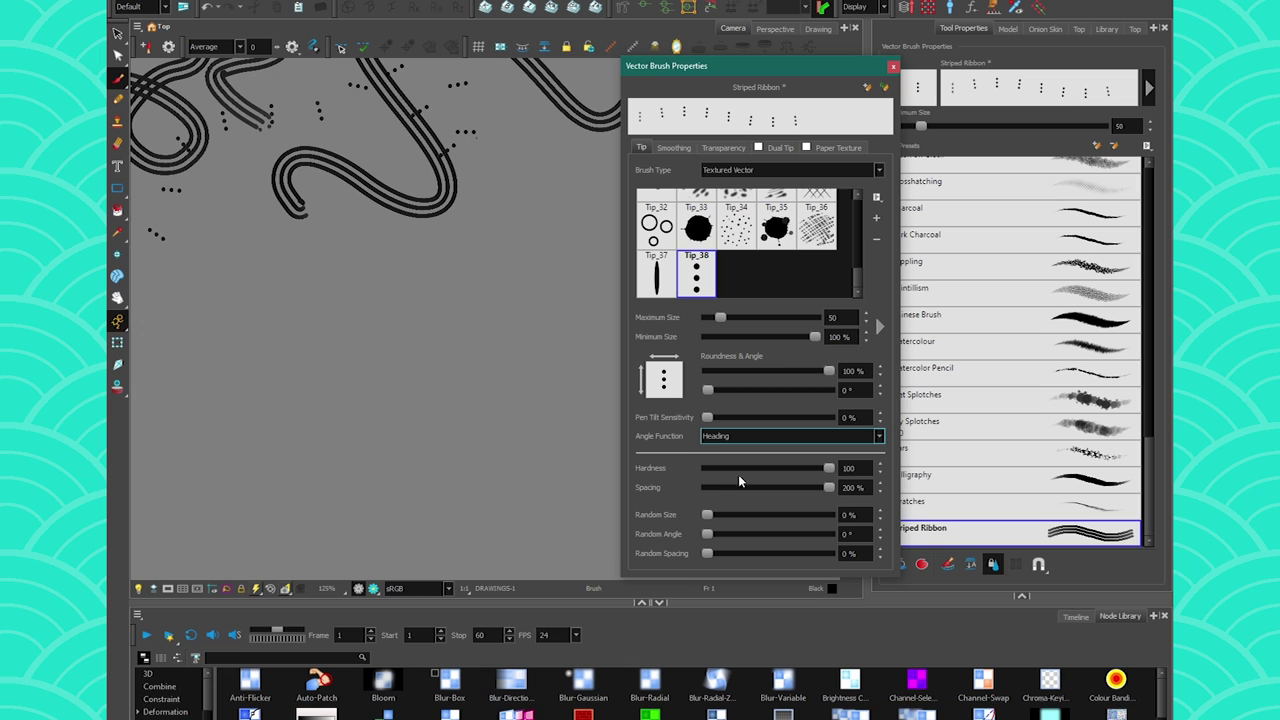
pyautogui.moveTo(829, 488); pyautogui.dragTo(655, 496)
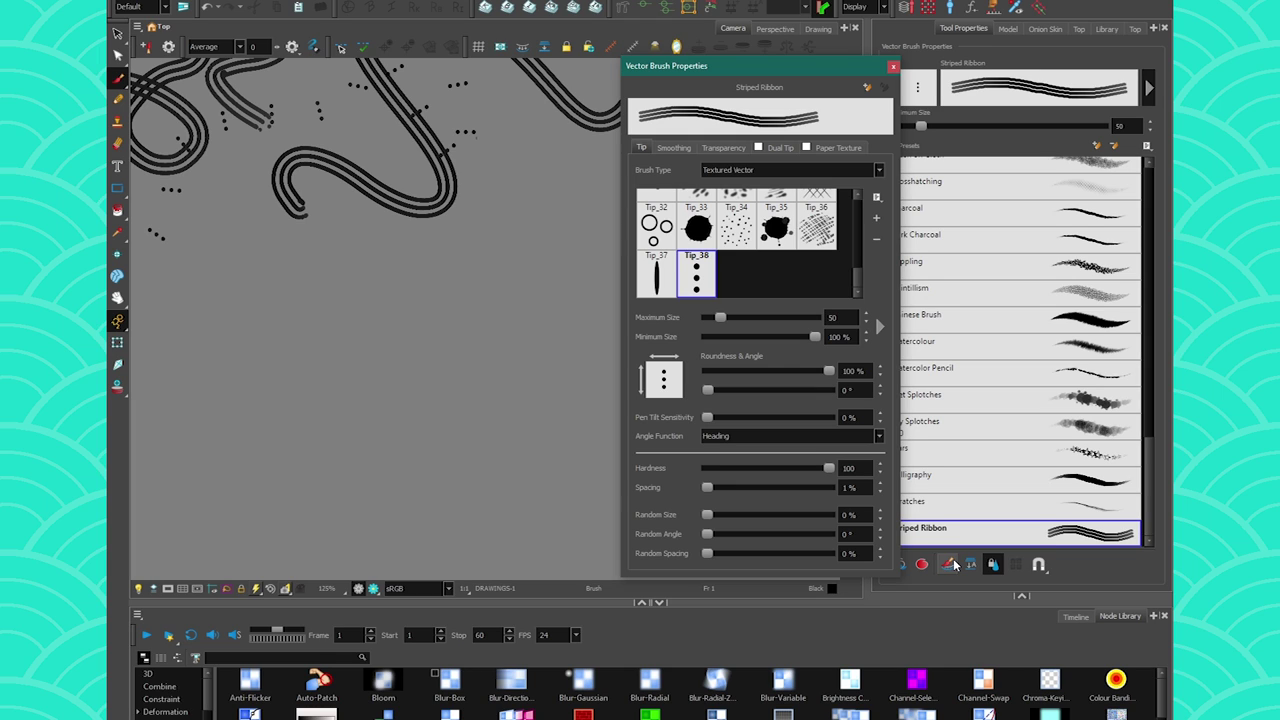
# - Set the Striped Ribbon tip's Angle Function to Constant and draw large looping strokes below the existing ribbon
pyautogui.click(713, 435)
pyautogui.click(712, 441)
pyautogui.click(716, 438)
pyautogui.click(716, 452)
pyautogui.moveTo(594, 446); pyautogui.dragTo(513, 381)
pyautogui.moveTo(451, 348)
pyautogui.mouseDown()
pyautogui.moveTo(400, 420)
pyautogui.moveTo(140, 478)
pyautogui.moveTo(475, 220)
pyautogui.moveTo(607, 298)
pyautogui.mouseUp()
# - Set the Angle Function to Heading and draw a long winding ribbon stroke on an empty part of the canvas
pyautogui.click(712, 437)
pyautogui.click(779, 342)
pyautogui.click(711, 437)
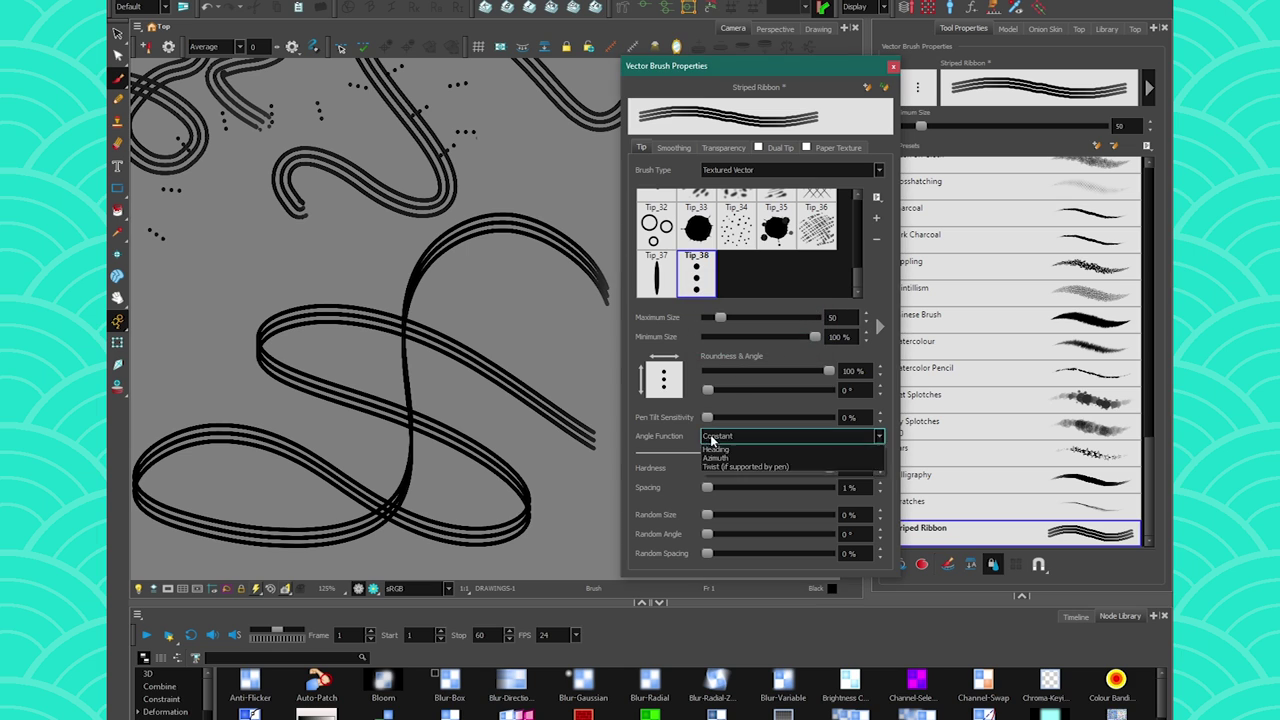
pyautogui.click(709, 459)
pyautogui.press('space')
pyautogui.moveTo(494, 484)
pyautogui.mouseDown()
pyautogui.moveTo(377, 453)
pyautogui.moveTo(115, 425)
pyautogui.mouseUp()
pyautogui.moveTo(336, 236)
pyautogui.mouseDown()
pyautogui.moveTo(420, 222)
pyautogui.moveTo(312, 430)
pyautogui.moveTo(408, 458)
pyautogui.moveTo(418, 372)
pyautogui.moveTo(507, 310)
pyautogui.moveTo(455, 150)
pyautogui.moveTo(309, 136)
pyautogui.moveTo(260, 377)
pyautogui.moveTo(256, 513)
pyautogui.moveTo(438, 547)
pyautogui.moveTo(576, 302)
pyautogui.moveTo(460, 107)
pyautogui.moveTo(430, 156)
pyautogui.mouseUp()
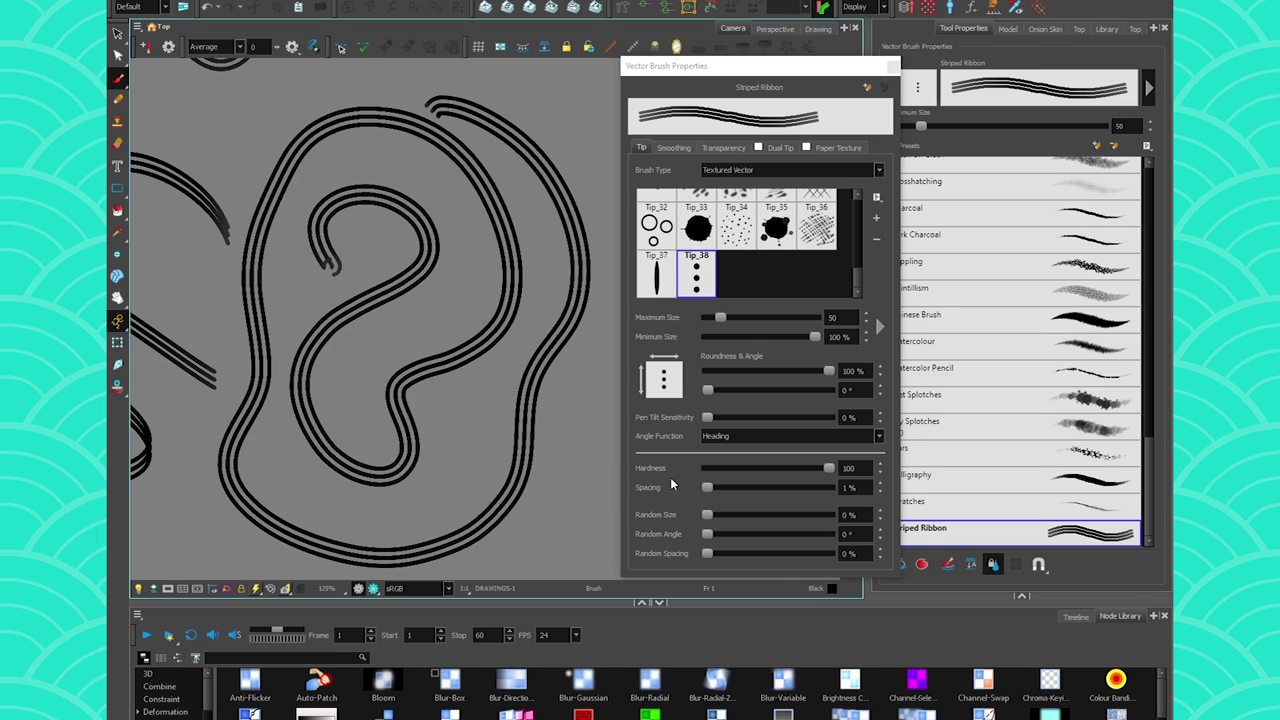
# - Set the Angle Function to Azimuth and draw looping, overlapping ribbon strokes while varying the pen's tilt direction
pyautogui.click(790, 436)
pyautogui.click(740, 462)
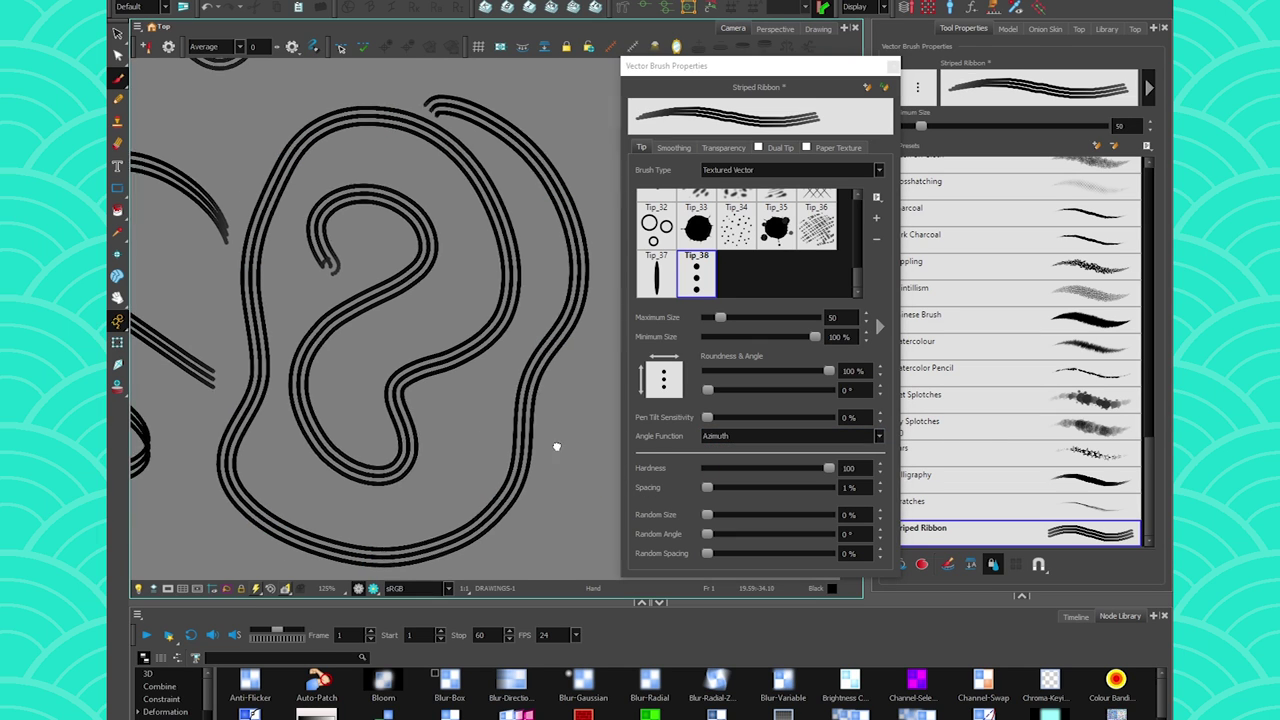
pyautogui.moveTo(556, 446); pyautogui.dragTo(400, 420)
pyautogui.moveTo(495, 408)
pyautogui.mouseDown()
pyautogui.moveTo(368, 250)
pyautogui.moveTo(440, 482)
pyautogui.moveTo(562, 310)
pyautogui.moveTo(436, 146)
pyautogui.mouseUp()
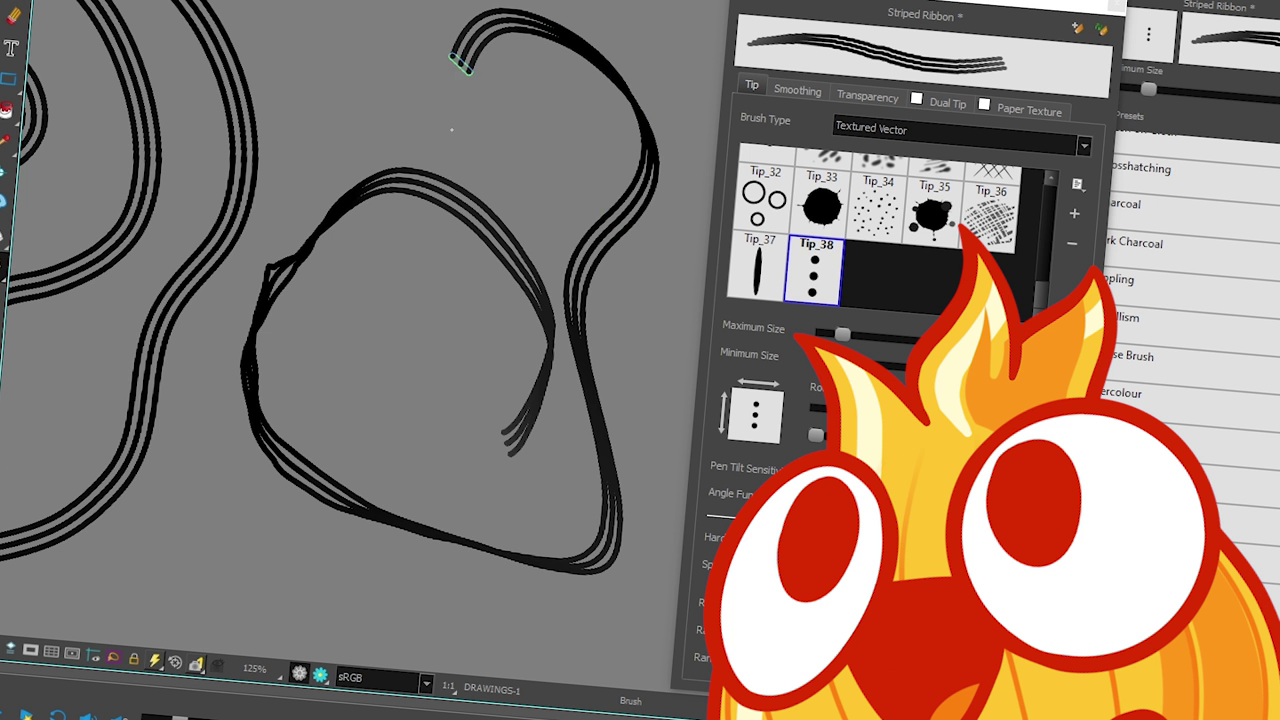
pyautogui.moveTo(460, 63)
pyautogui.mouseDown()
pyautogui.moveTo(371, 457)
pyautogui.moveTo(192, 560)
pyautogui.moveTo(363, 40)
pyautogui.moveTo(272, 178)
pyautogui.mouseUp()
pyautogui.moveTo(326, 252)
pyautogui.mouseDown()
pyautogui.moveTo(520, 655)
pyautogui.moveTo(553, 45)
pyautogui.moveTo(654, 366)
pyautogui.moveTo(431, 5)
pyautogui.mouseUp()
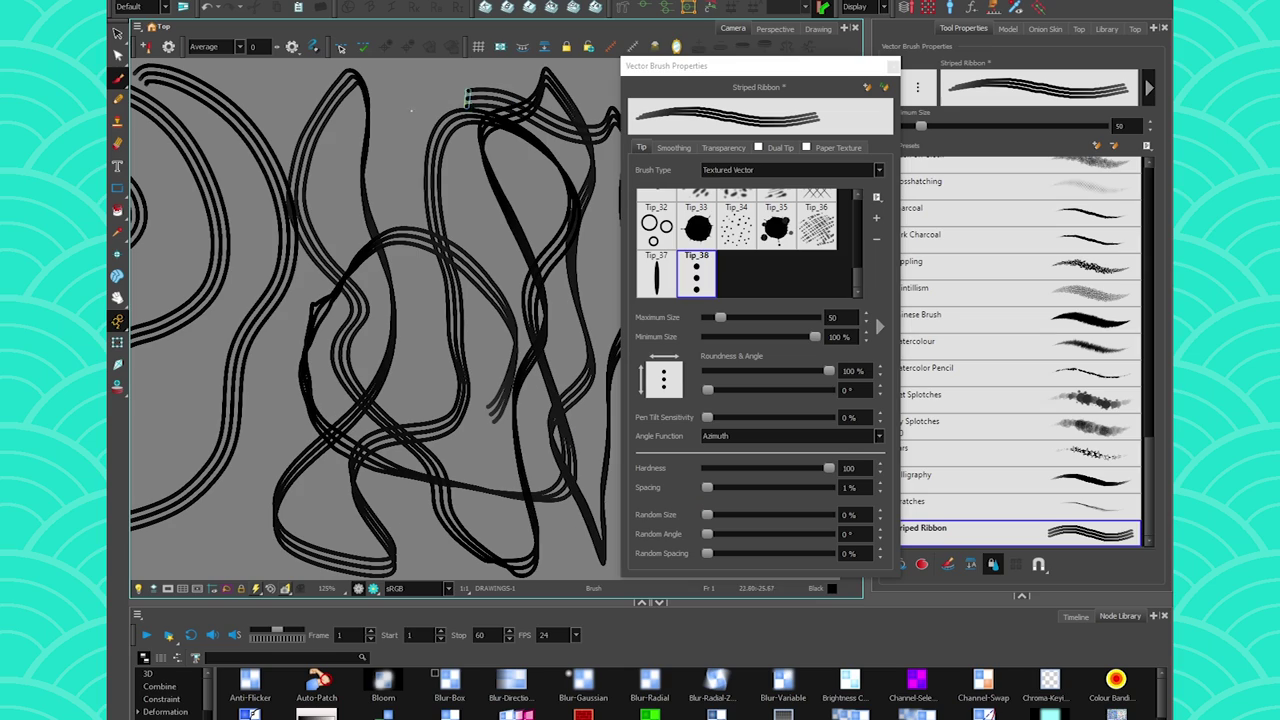
pyautogui.moveTo(411, 110)
pyautogui.mouseDown()
pyautogui.moveTo(322, 503)
pyautogui.moveTo(404, 532)
pyautogui.mouseUp()
pyautogui.moveTo(464, 474); pyautogui.dragTo(208, 466)
pyautogui.click(118, 79)
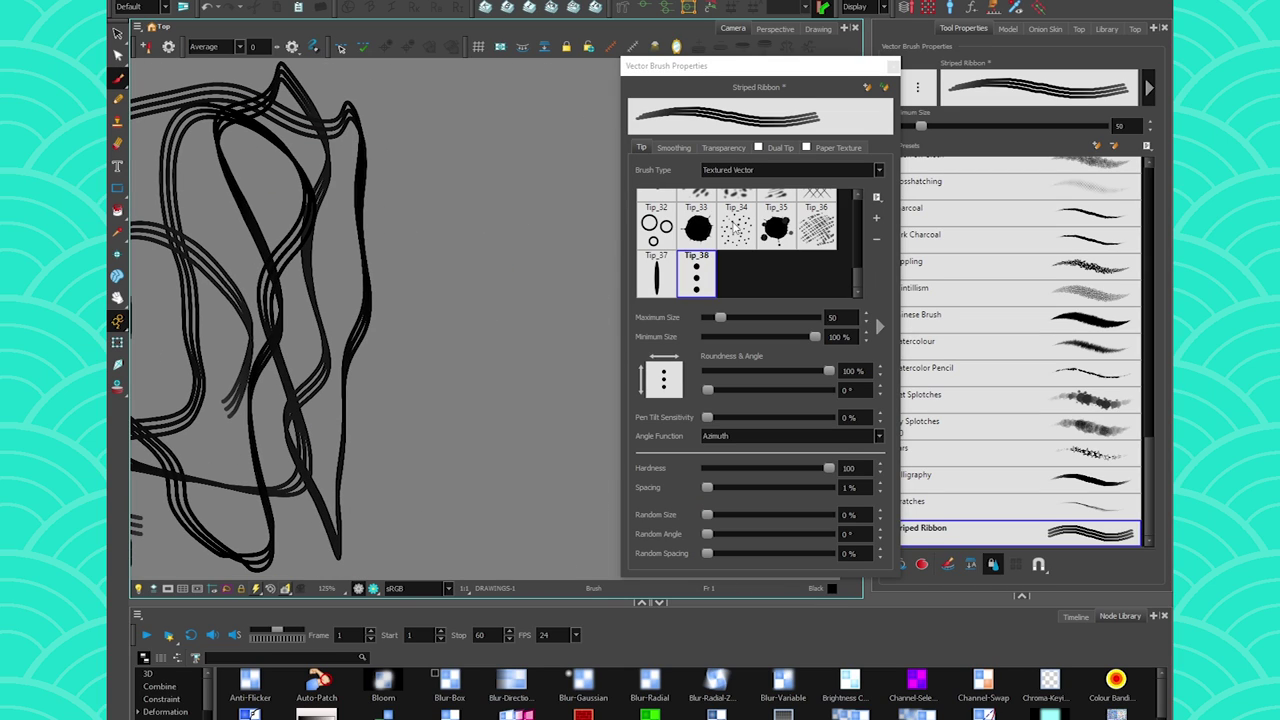
# - Choose the Dark Charcoal preset and sketch a diagonal surface line, a squiggle and a tilted pencil touching the line
pyautogui.moveTo(859, 284); pyautogui.dragTo(849, 175)
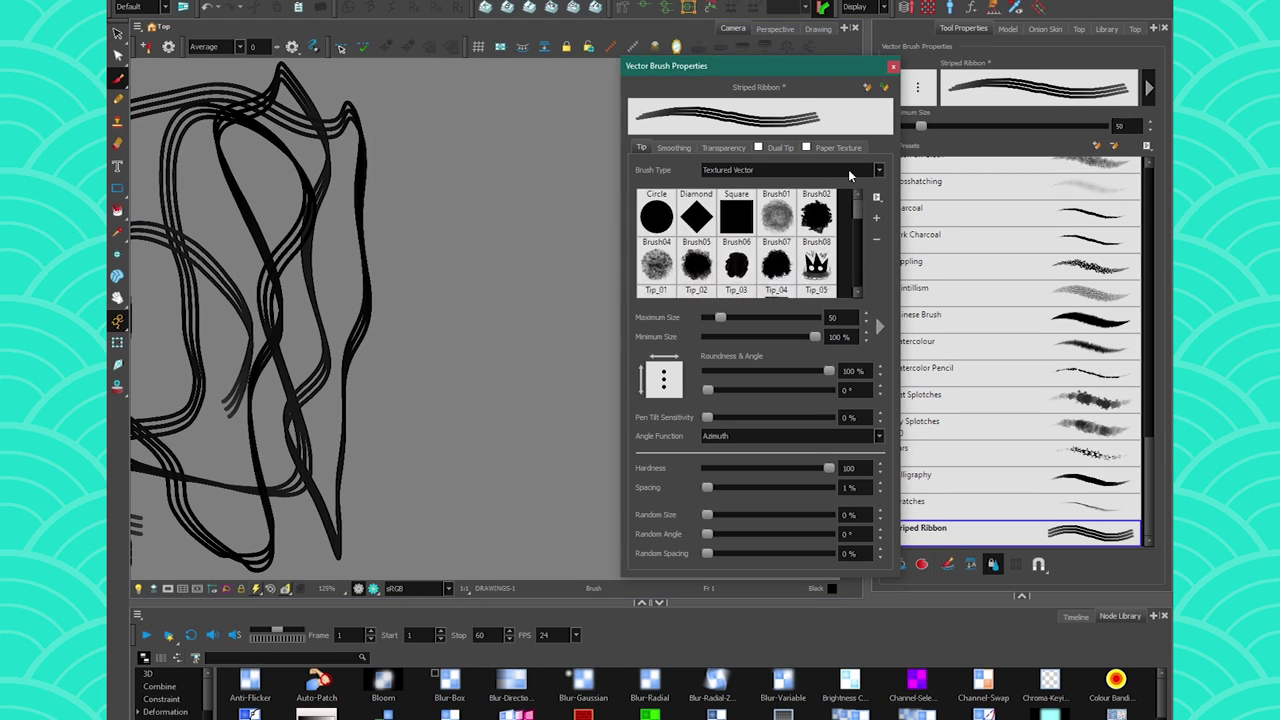
pyautogui.click(958, 230)
pyautogui.hscroll(5, 409, 363)
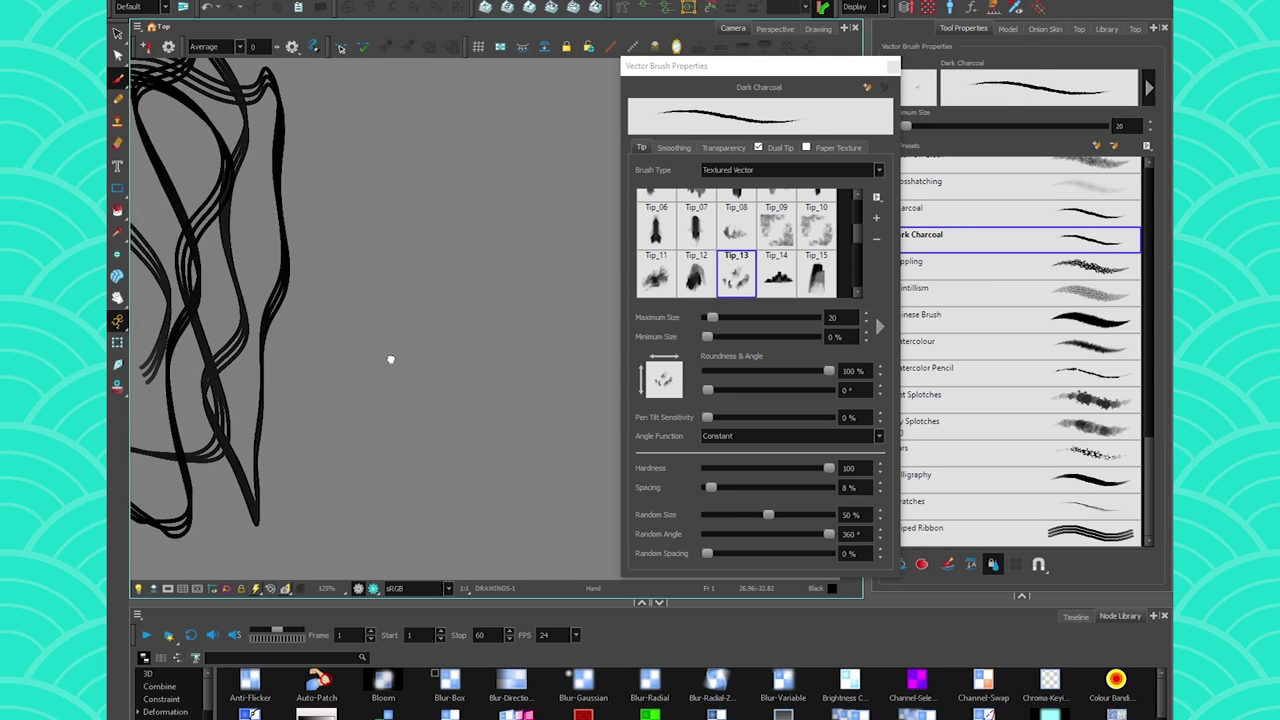
pyautogui.moveTo(621, 466)
pyautogui.mouseDown()
pyautogui.moveTo(345, 466)
pyautogui.moveTo(671, 466)
pyautogui.mouseUp()
pyautogui.moveTo(626, 175); pyautogui.dragTo(262, 532)
pyautogui.moveTo(364, 323)
pyautogui.mouseDown()
pyautogui.moveTo(402, 319)
pyautogui.moveTo(412, 362)
pyautogui.mouseUp()
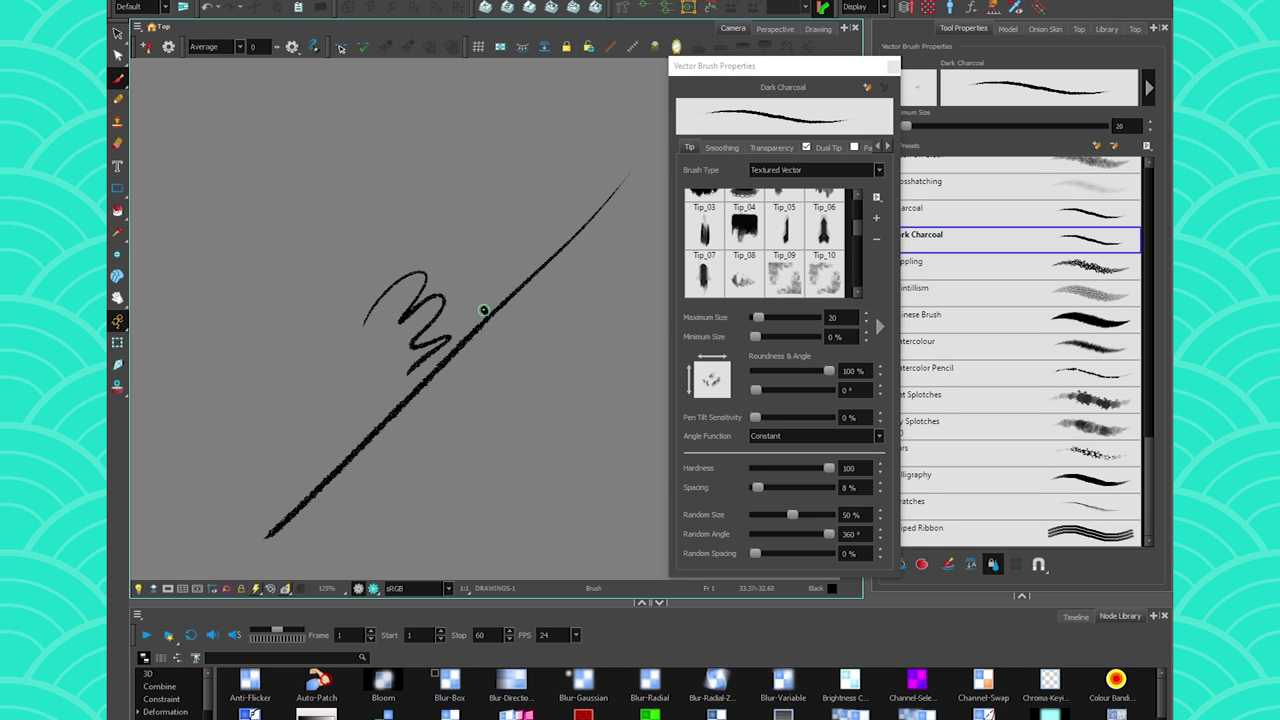
pyautogui.moveTo(484, 310)
pyautogui.mouseDown()
pyautogui.moveTo(256, 135)
pyautogui.moveTo(282, 136)
pyautogui.moveTo(420, 236)
pyautogui.moveTo(484, 310)
pyautogui.moveTo(292, 174)
pyautogui.moveTo(236, 109)
pyautogui.mouseUp()
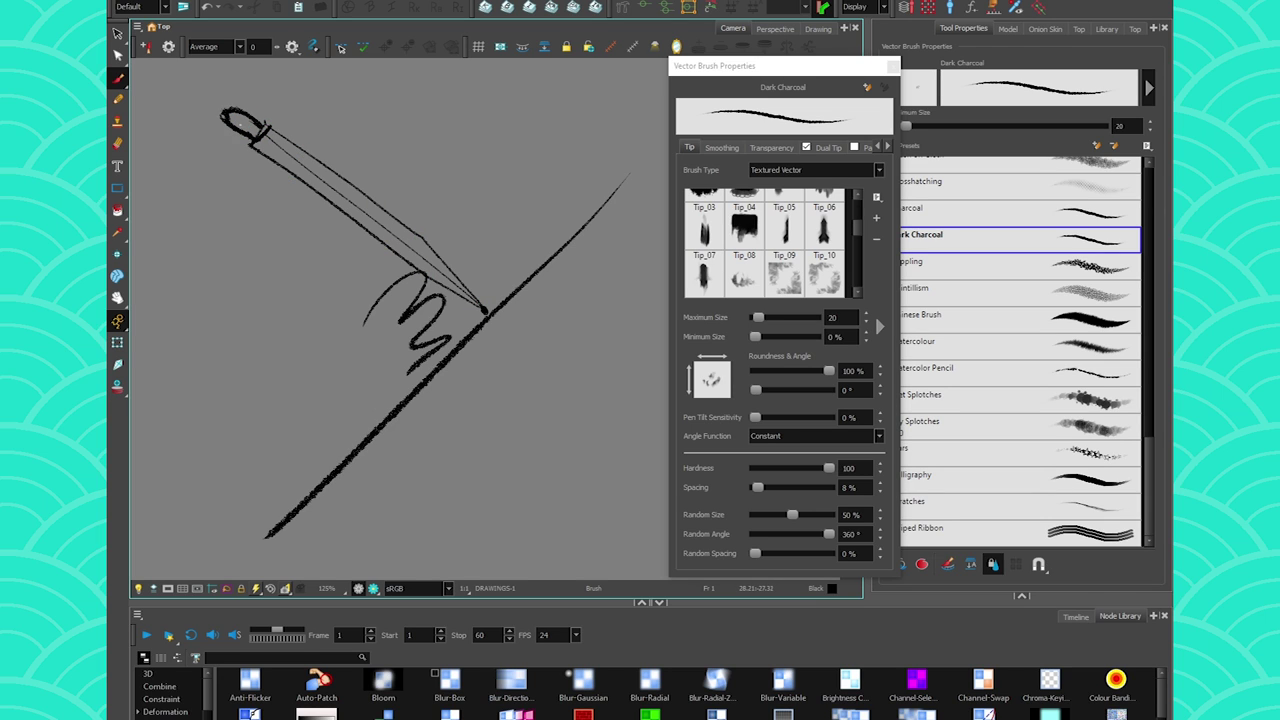
pyautogui.moveTo(485, 312)
pyautogui.mouseDown()
pyautogui.moveTo(236, 118)
pyautogui.moveTo(493, 311)
pyautogui.mouseUp()
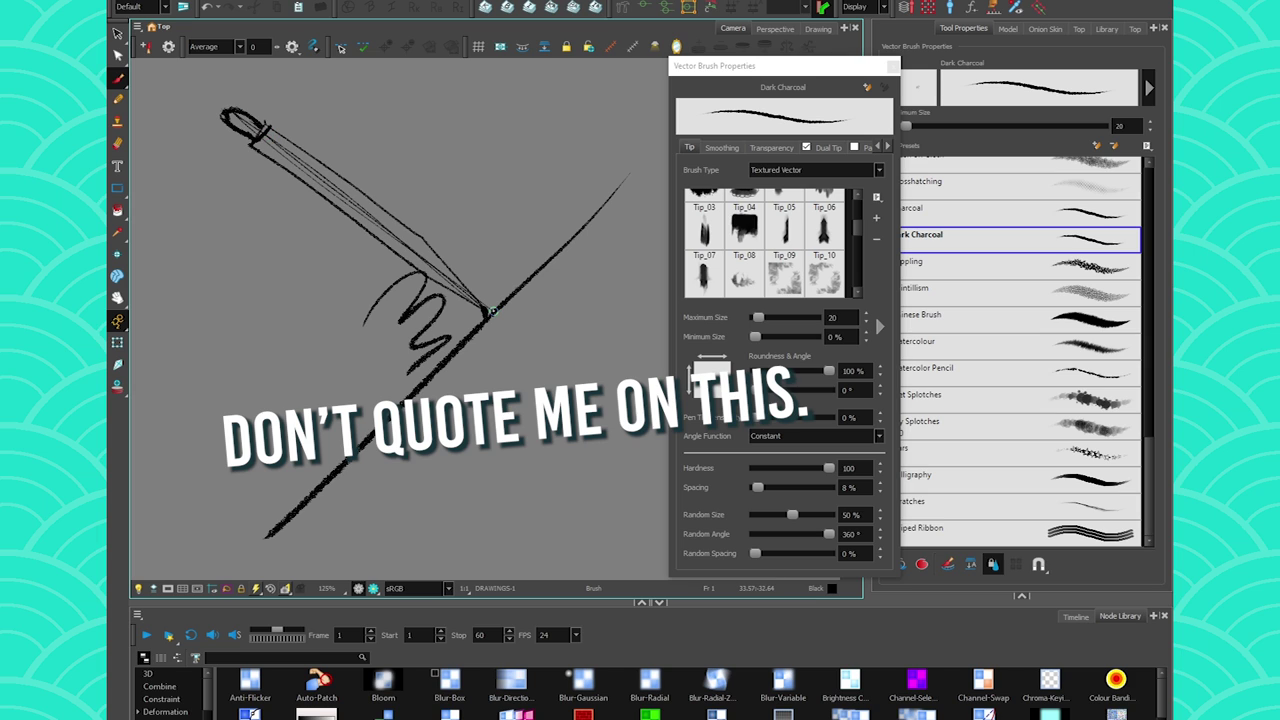
# - Set Dark Charcoal's Angle Function to Heading, draw trial strokes near the pencil sketch and undo them
pyautogui.click(790, 436)
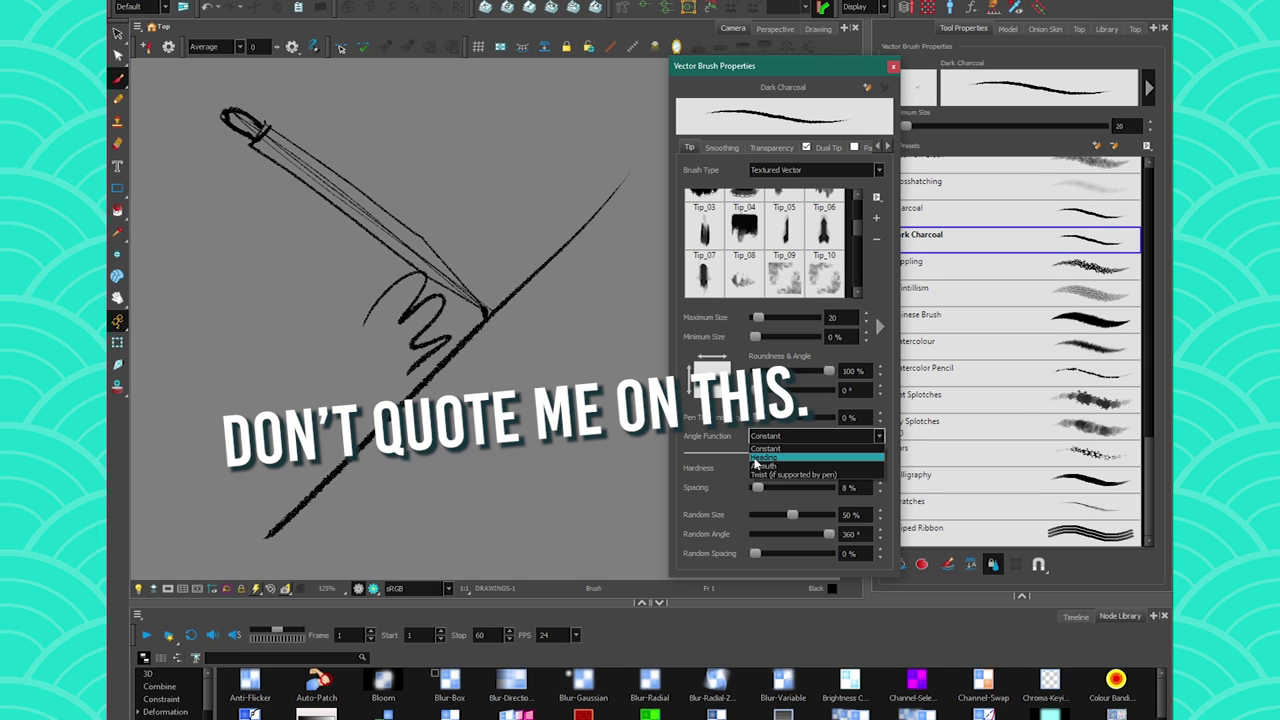
pyautogui.click(760, 463)
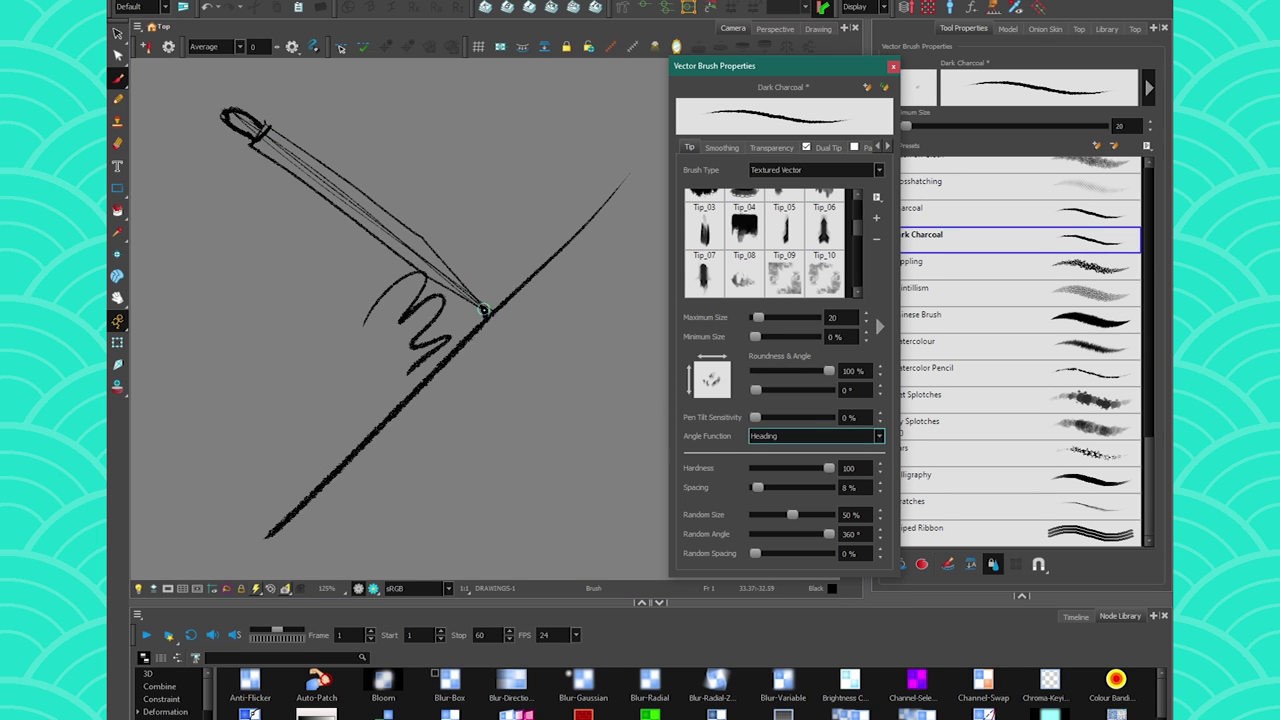
pyautogui.moveTo(600, 285)
pyautogui.mouseDown()
pyautogui.moveTo(580, 445)
pyautogui.moveTo(555, 485)
pyautogui.mouseUp()
pyautogui.hotkey('ctrl', 'z')
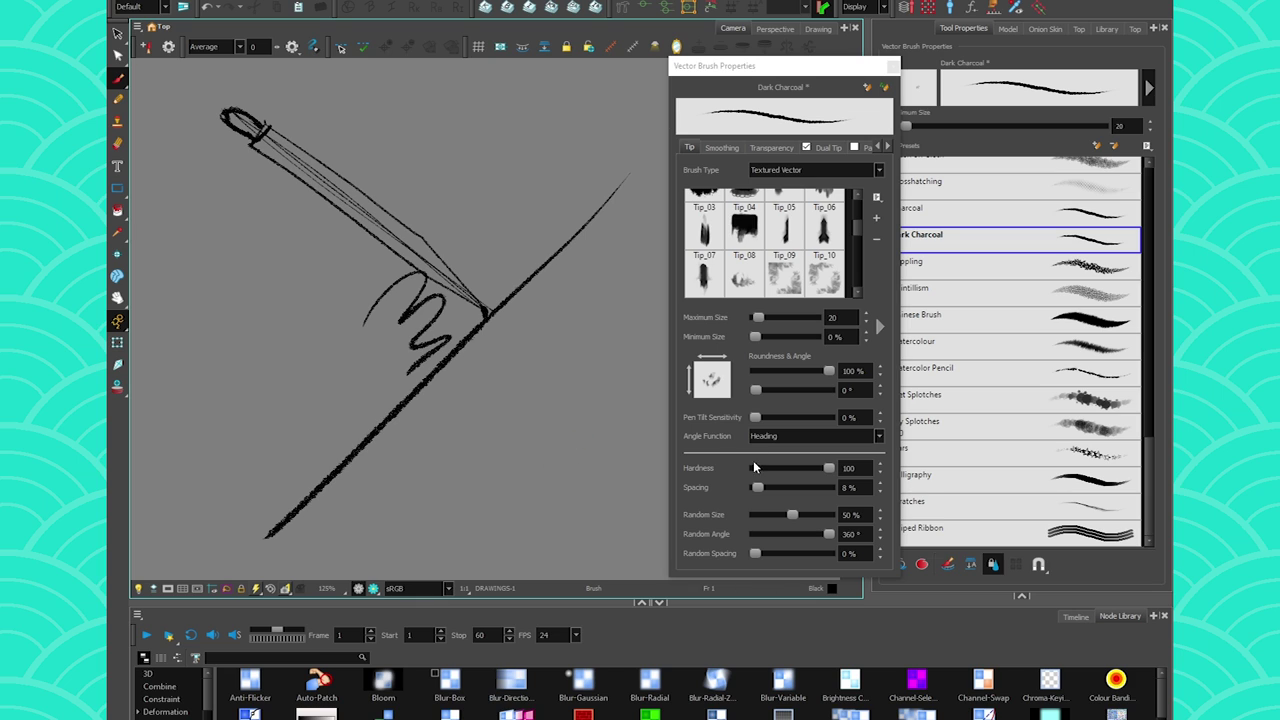
pyautogui.moveTo(487, 311)
pyautogui.mouseDown()
pyautogui.moveTo(474, 222)
pyautogui.moveTo(478, 248)
pyautogui.moveTo(298, 301)
pyautogui.moveTo(488, 310)
pyautogui.moveTo(440, 267)
pyautogui.moveTo(478, 233)
pyautogui.moveTo(290, 296)
pyautogui.mouseUp()
pyautogui.hotkey('ctrl', 'z')
pyautogui.hotkey('ctrl', 'z')
# - Draw wider tilt outlines around the pencil sketch and set Dark Charcoal's Angle Function to Azimuth
pyautogui.moveTo(453, 286)
pyautogui.mouseDown()
pyautogui.moveTo(238, 115)
pyautogui.moveTo(197, 185)
pyautogui.moveTo(462, 314)
pyautogui.mouseUp()
pyautogui.moveTo(307, 79)
pyautogui.mouseDown()
pyautogui.moveTo(433, 239)
pyautogui.moveTo(442, 274)
pyautogui.moveTo(484, 302)
pyautogui.mouseUp()
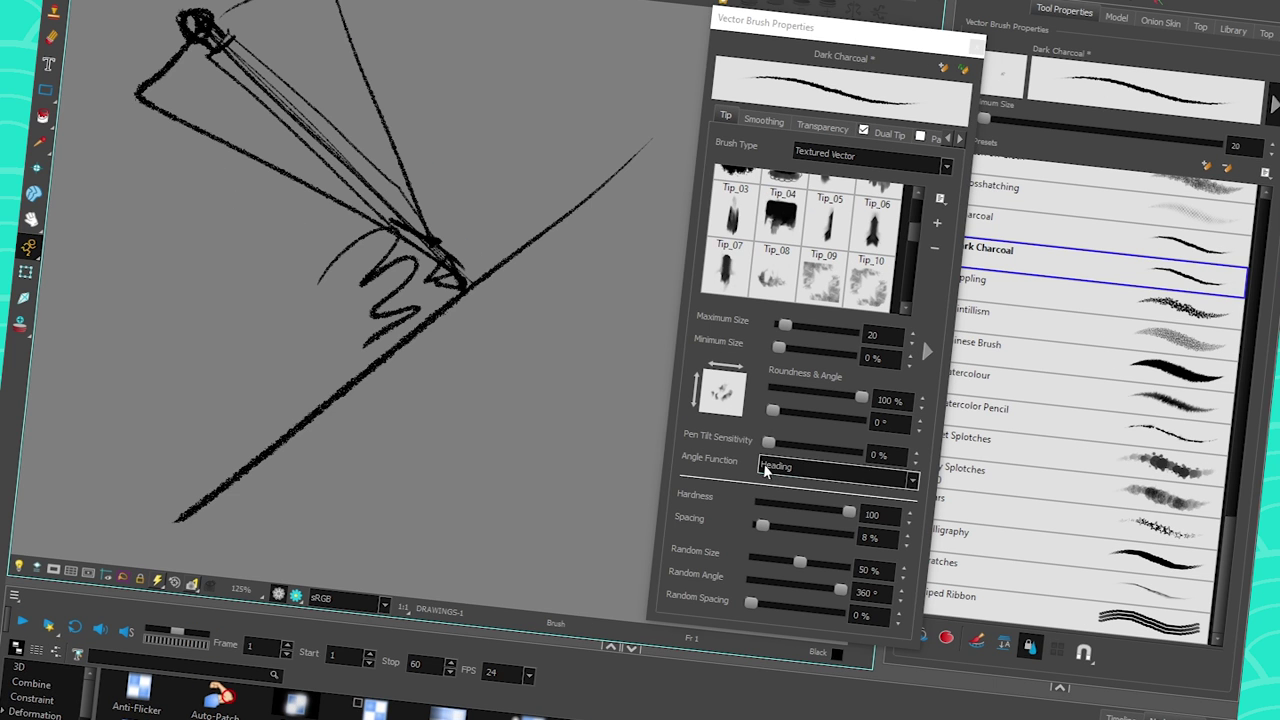
pyautogui.click(765, 436)
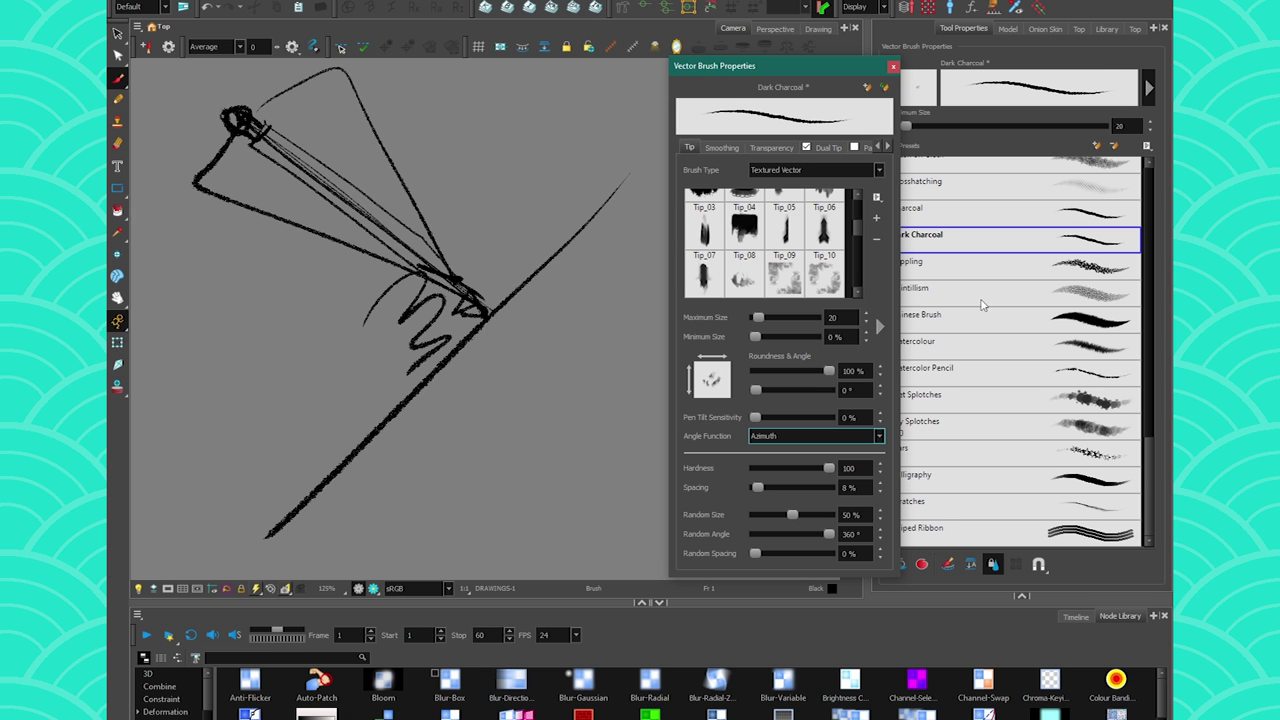
# - Draw a looping scribble below the diagonal line with the Stippling preset and close the brush properties window
pyautogui.click(1088, 264)
pyautogui.moveTo(599, 475)
pyautogui.mouseDown()
pyautogui.moveTo(466, 504)
pyautogui.moveTo(497, 553)
pyautogui.mouseUp()
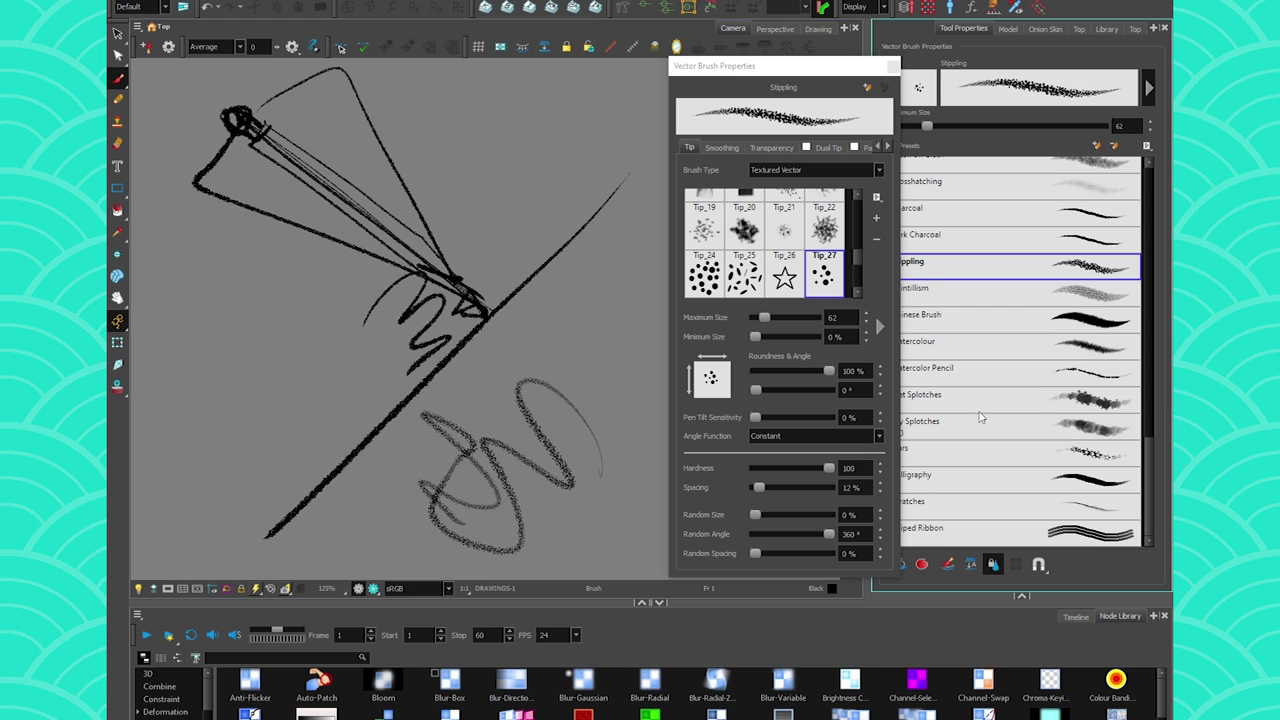
pyautogui.scroll(6, 804, 261)
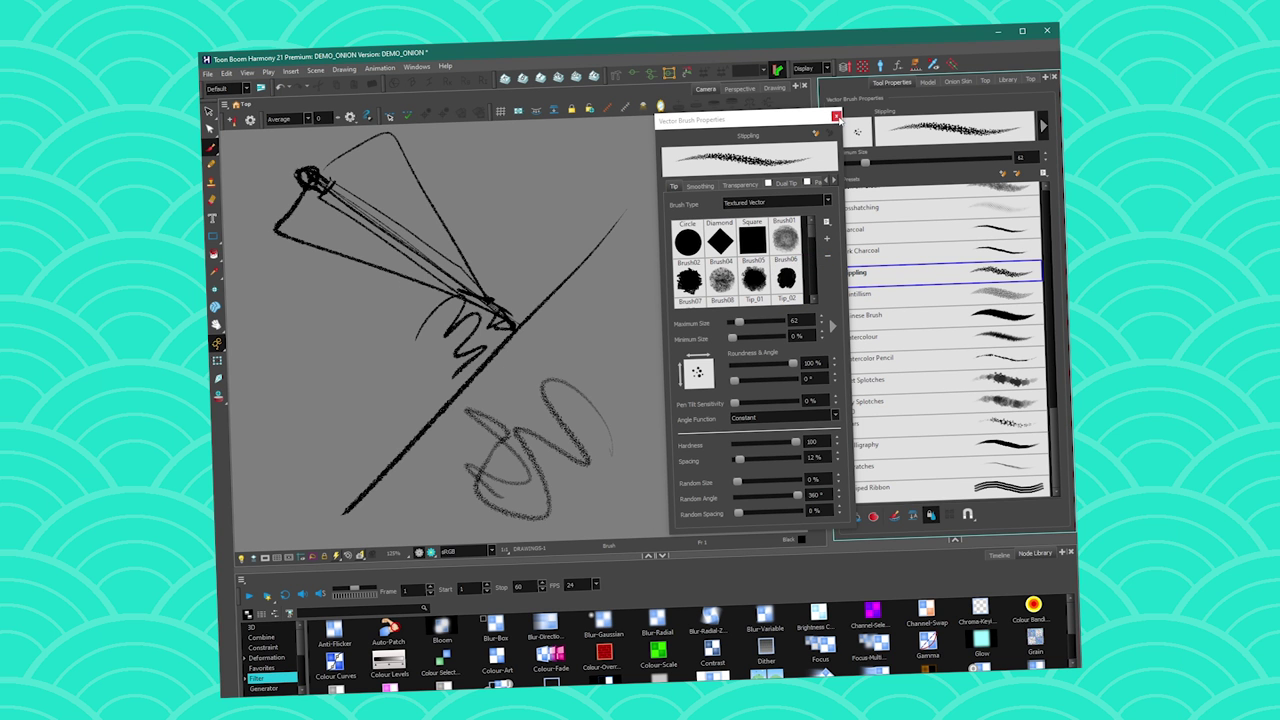
pyautogui.click(837, 118)
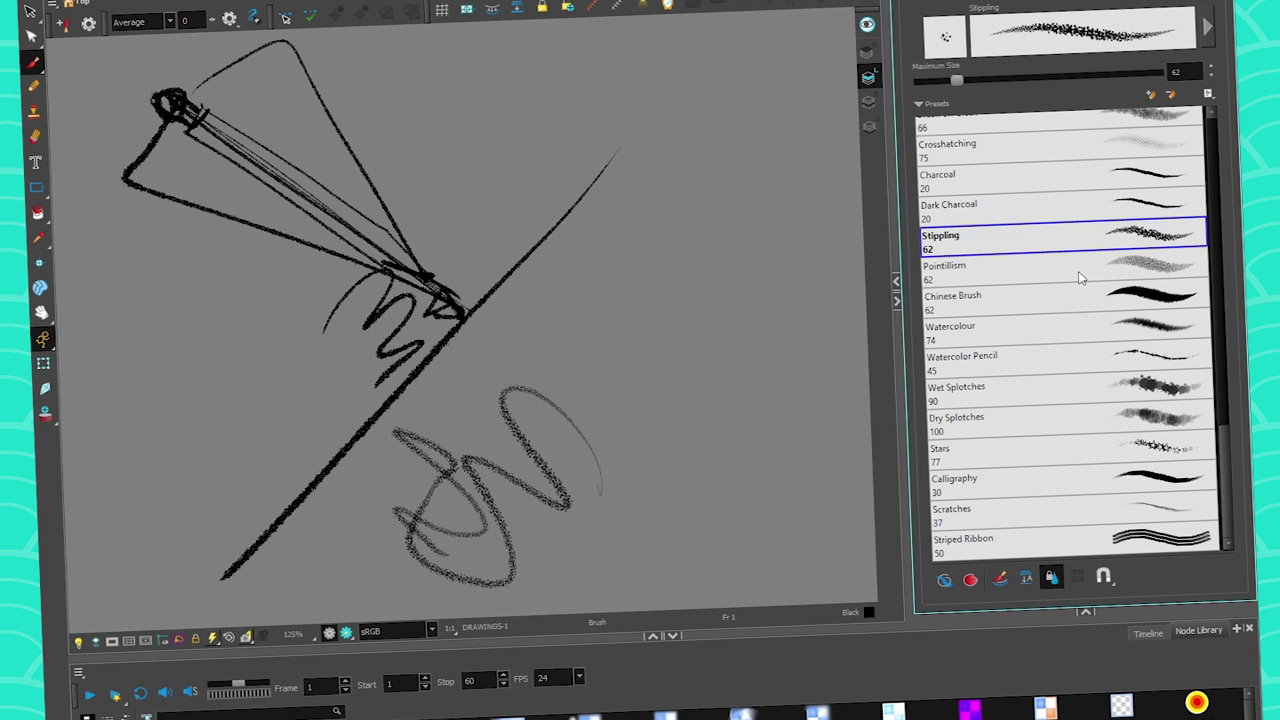
# - Select the DRAWINGS layer and draw a small circle with the Stippling brush on the empty side of the canvas
pyautogui.moveTo(1218, 436); pyautogui.dragTo(1210, 255)
pyautogui.scroll(5, 780, 345)
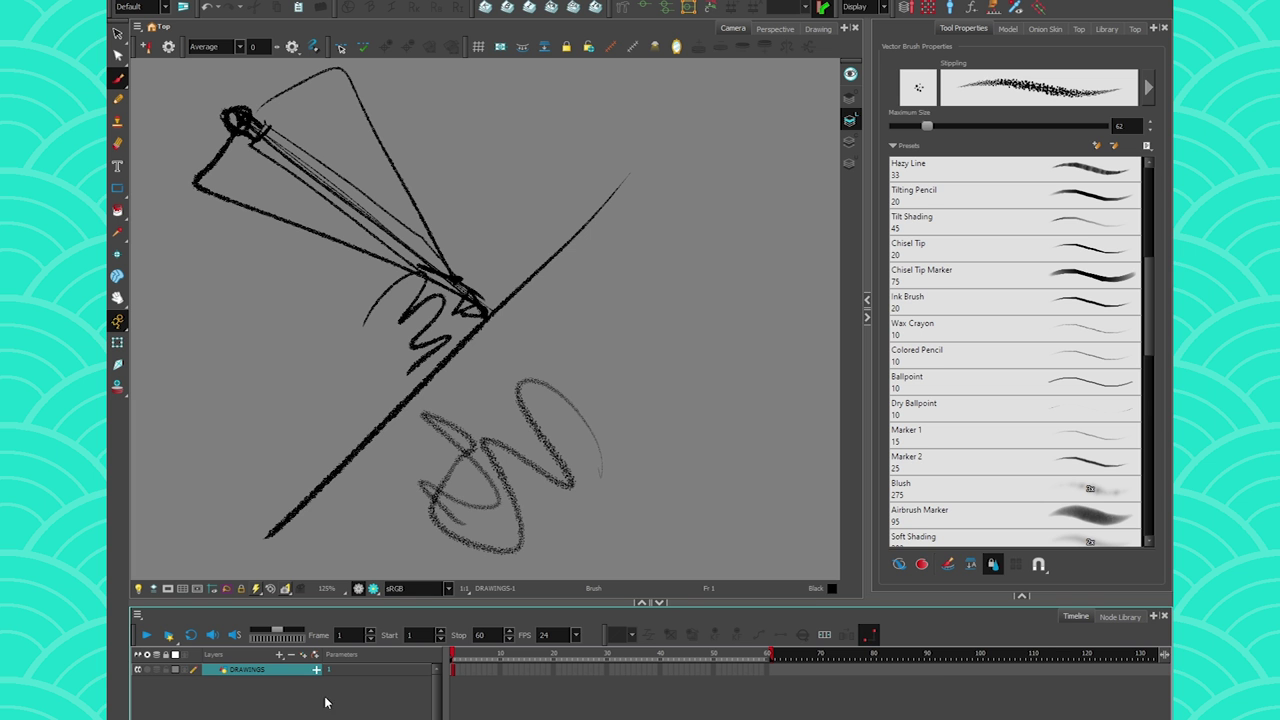
pyautogui.click(270, 668)
pyautogui.moveTo(757, 320)
pyautogui.mouseDown()
pyautogui.moveTo(746, 367)
pyautogui.moveTo(709, 337)
pyautogui.mouseUp()
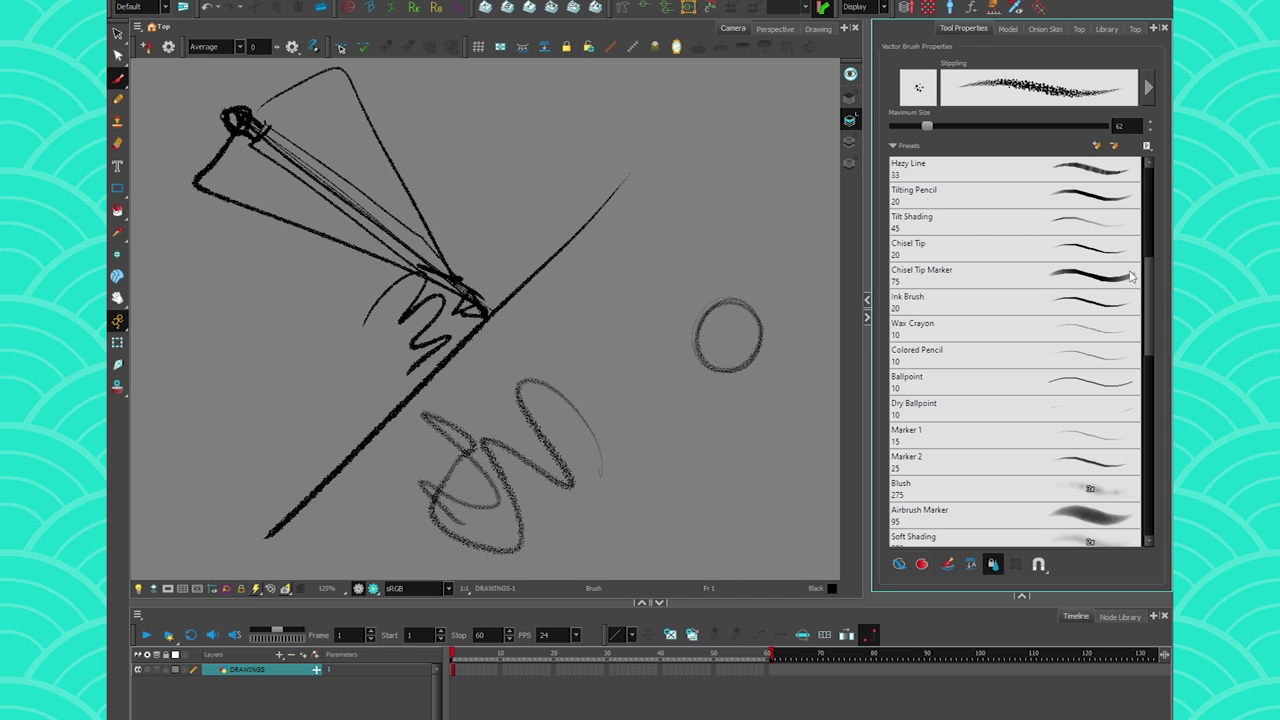
# - Undo the stippled circle and draw a rough circle with the Tilting Pencil preset instead
pyautogui.click(968, 196)
pyautogui.hotkey('ctrl', 'z')
pyautogui.moveTo(723, 443); pyautogui.dragTo(434, 449)
pyautogui.moveTo(589, 309)
pyautogui.mouseDown()
pyautogui.moveTo(657, 286)
pyautogui.moveTo(580, 340)
pyautogui.moveTo(630, 352)
pyautogui.moveTo(580, 350)
pyautogui.moveTo(666, 311)
pyautogui.mouseUp()
# - Choose the Tilt Shading preset and add a vector drawing layer with Extend Exposure for Scene Duration enabled
pyautogui.click(900, 228)
pyautogui.hotkey('ctrl', 'z')
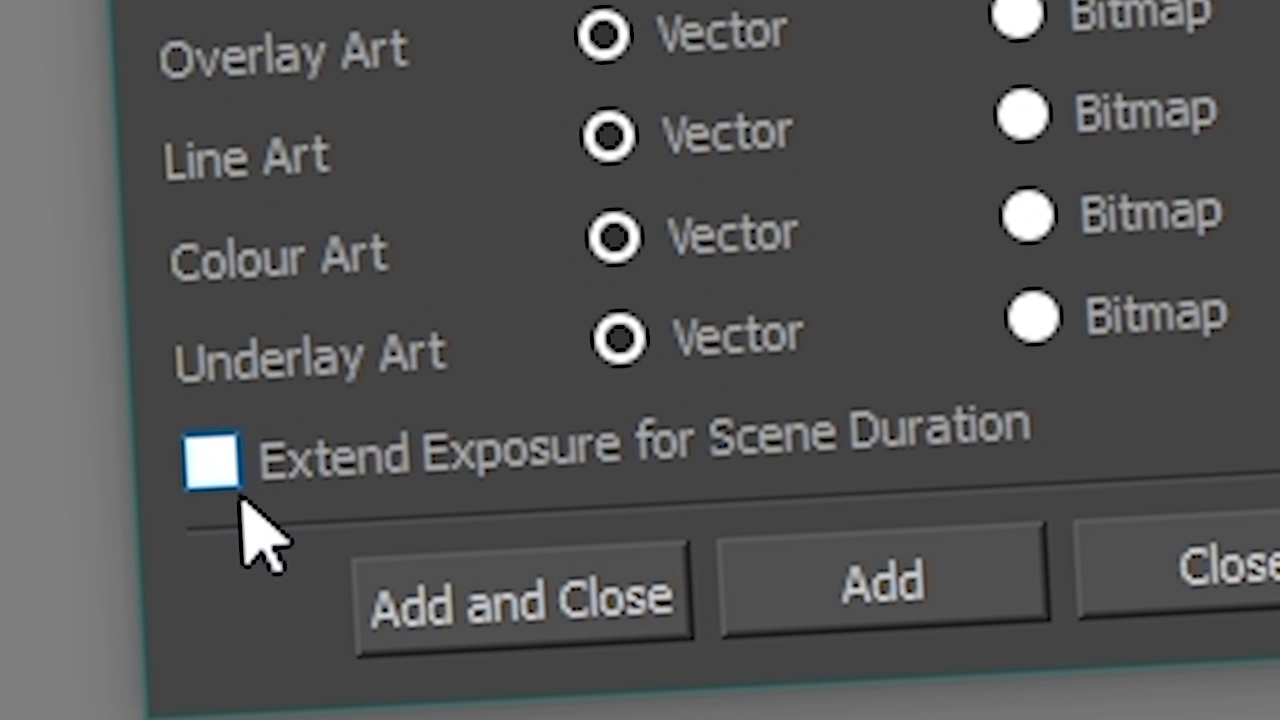
pyautogui.click(229, 480)
pyautogui.click(571, 632)
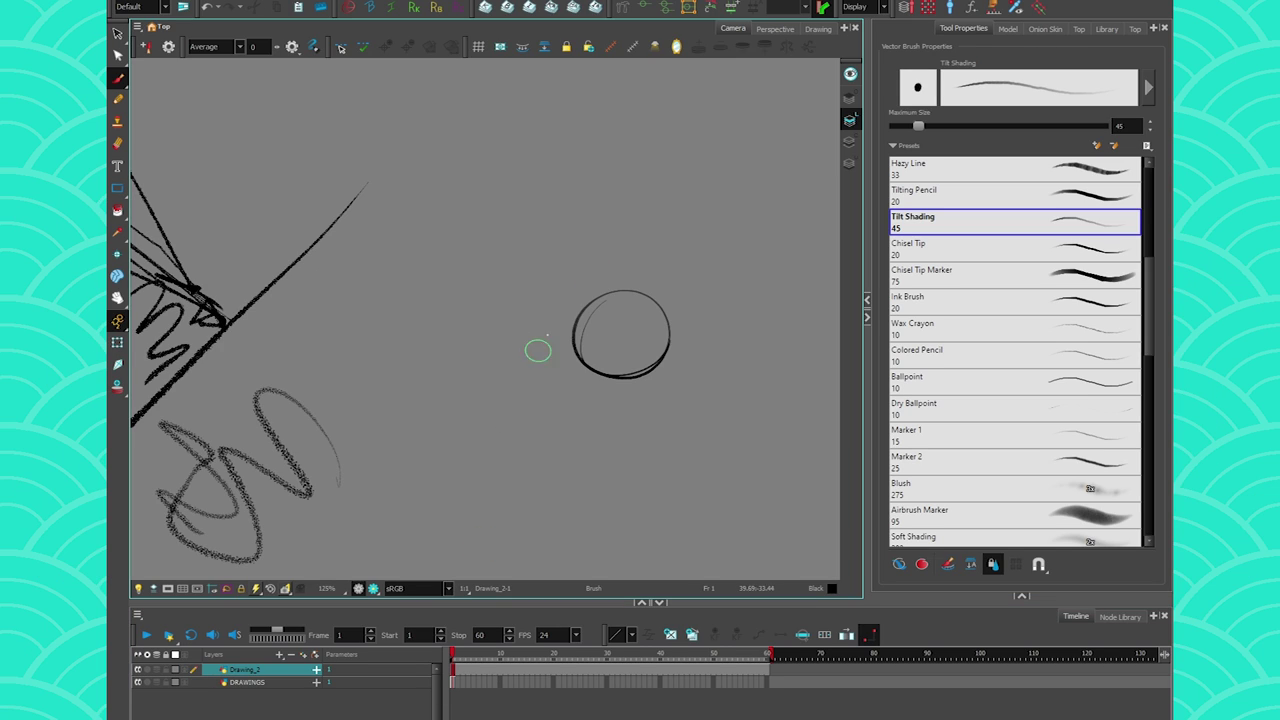
# - Draw a second rough circle beside the first one on the new layer and undo it
pyautogui.moveTo(537, 318)
pyautogui.mouseDown()
pyautogui.moveTo(460, 284)
pyautogui.moveTo(486, 366)
pyautogui.moveTo(532, 330)
pyautogui.mouseUp()
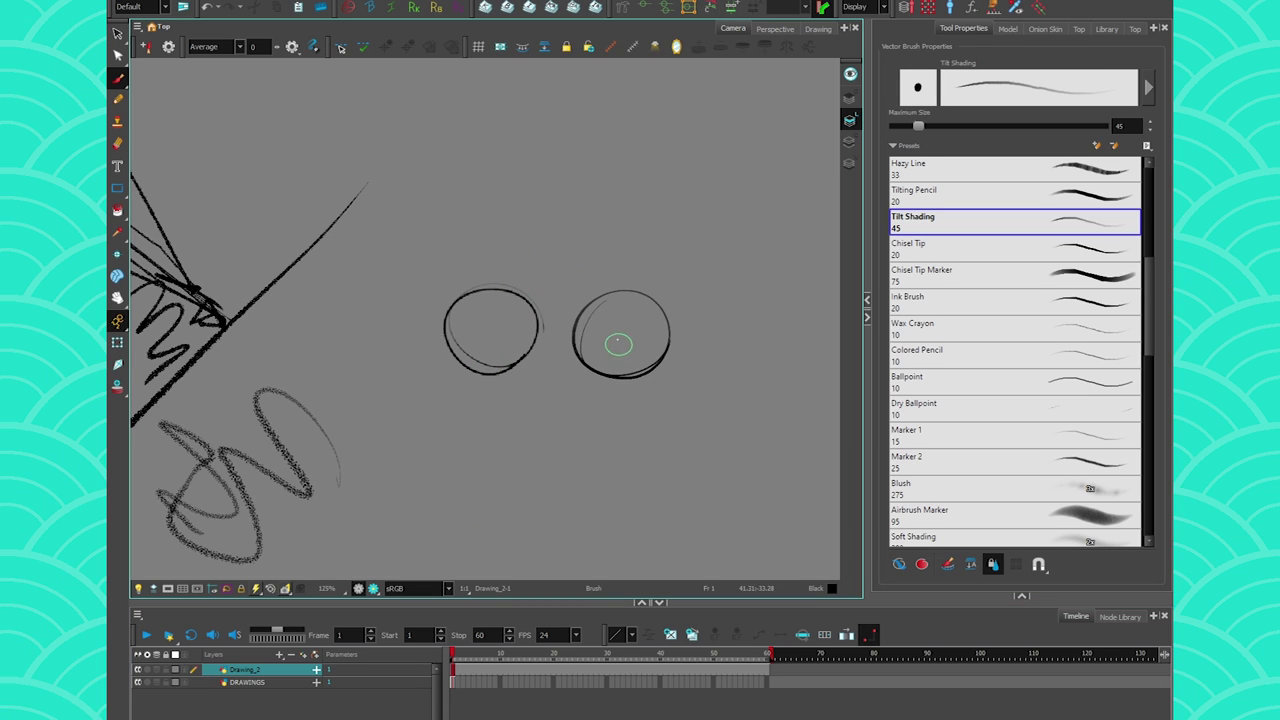
pyautogui.click(453, 682)
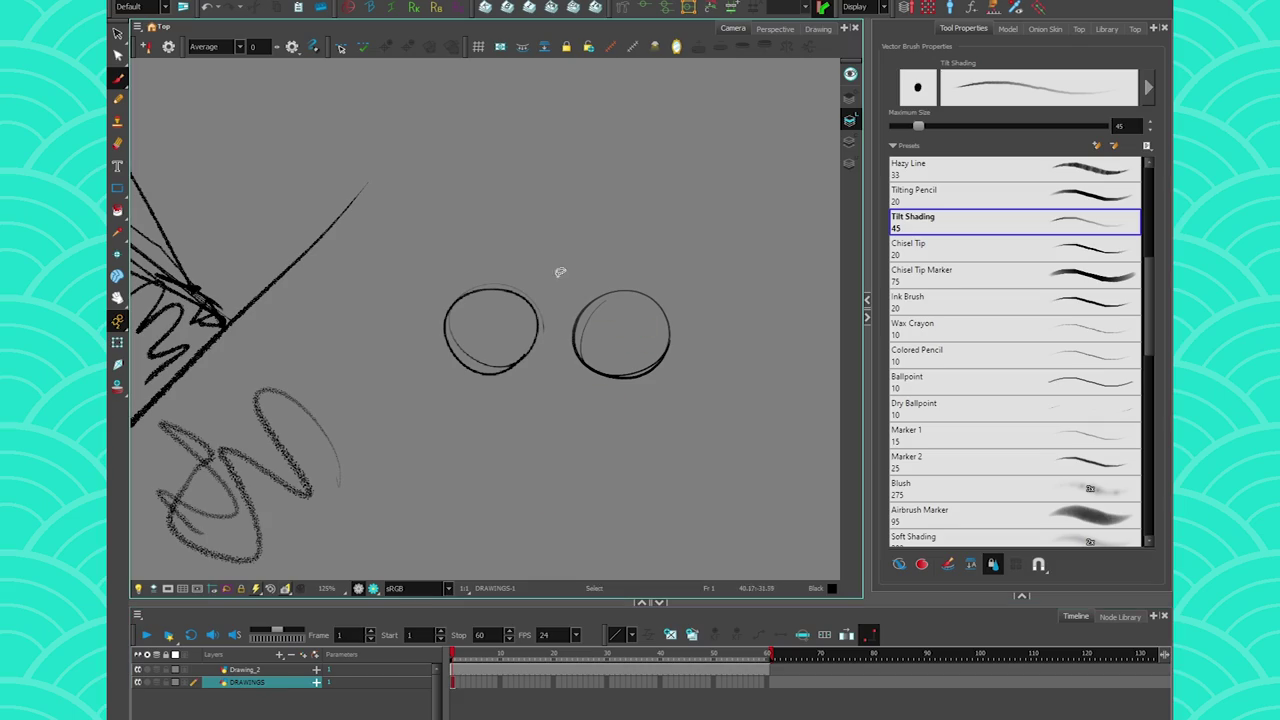
pyautogui.hotkey('ctrl', 'z')
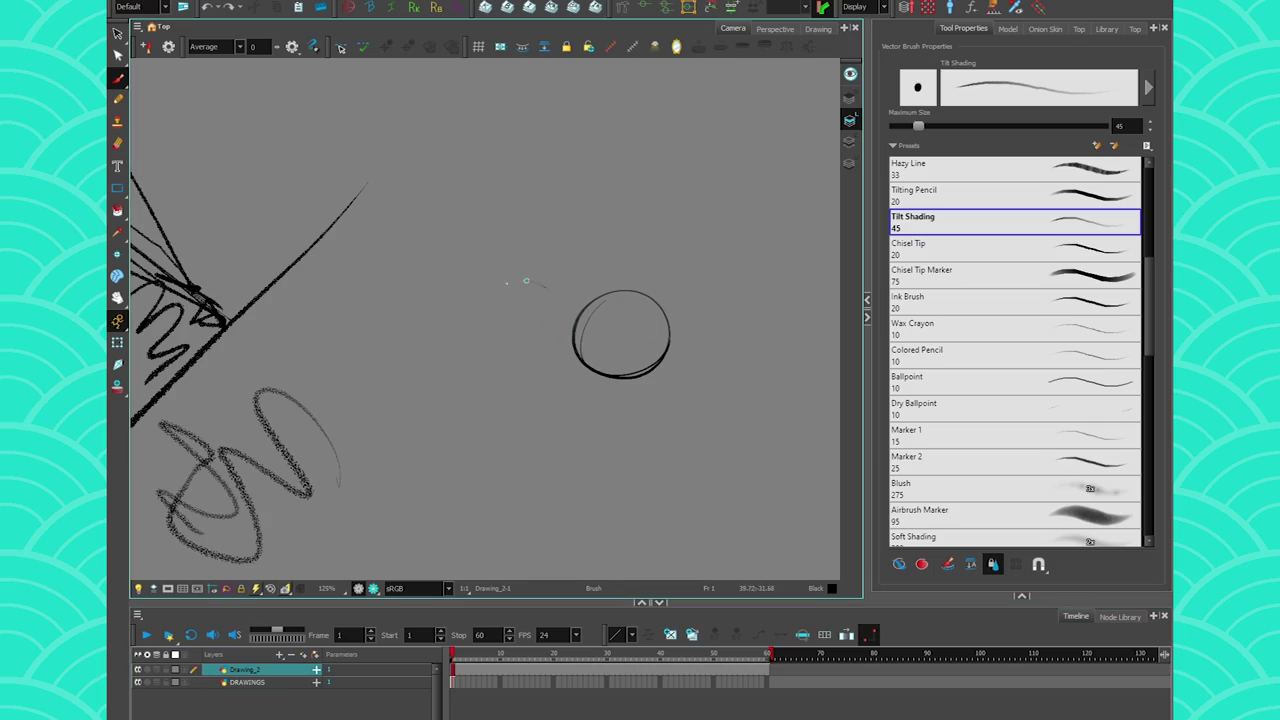